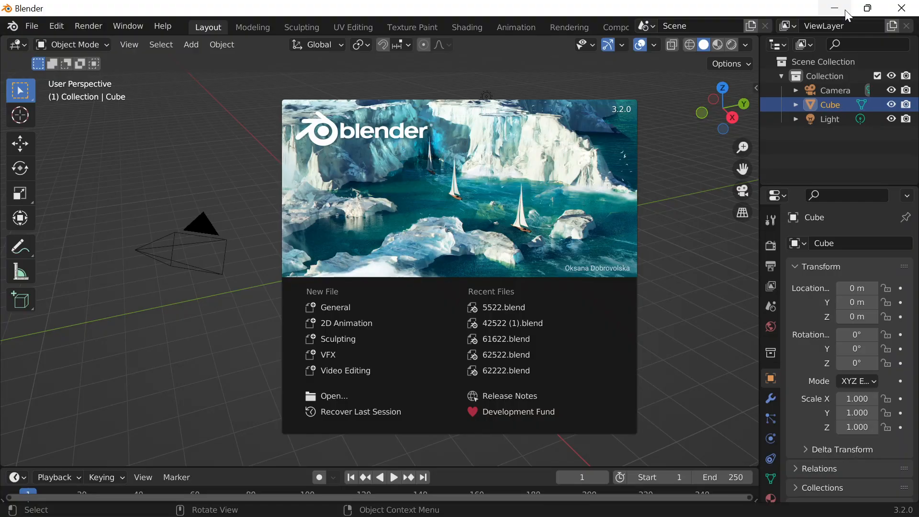
Dismiss the splash screen and delete the default cube.
{"action": "left_click", "coordinate": [336, 312]}
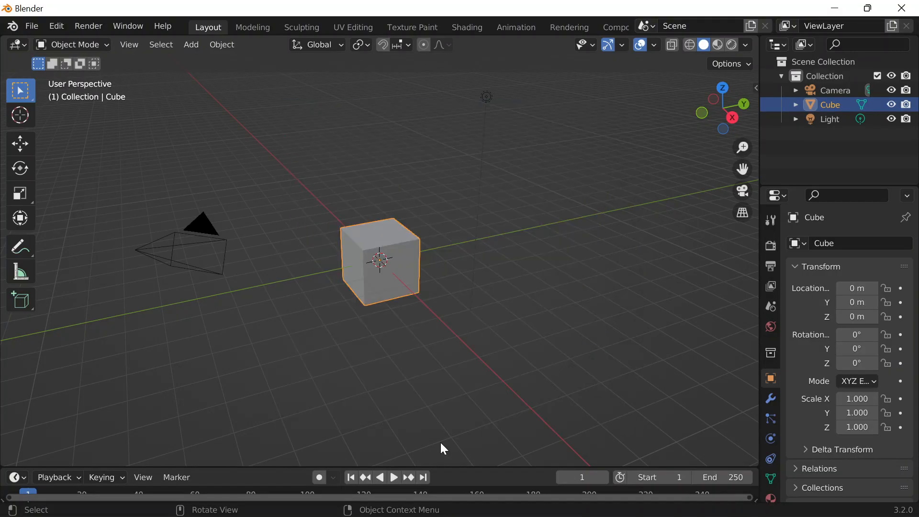
{"action": "scroll", "coordinate": [415, 278], "scroll_direction": "up", "scroll_amount": 4}
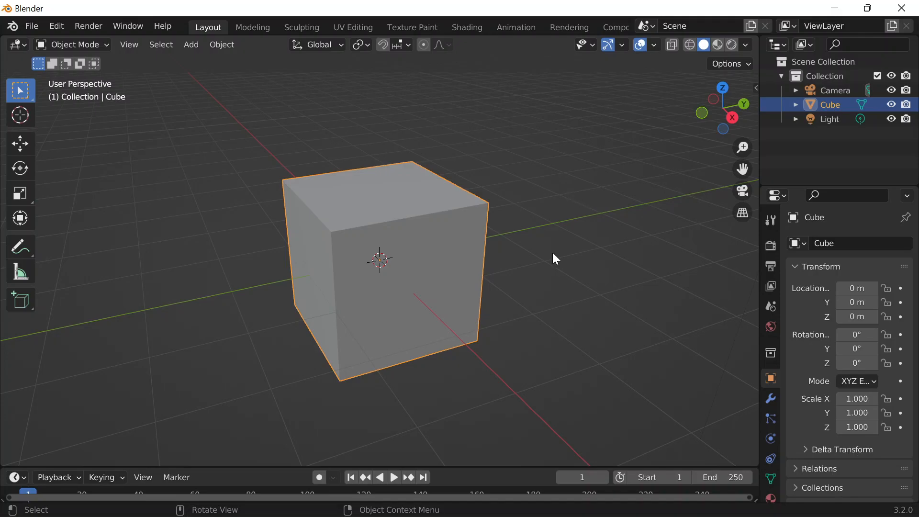
{"action": "key", "text": "x"}
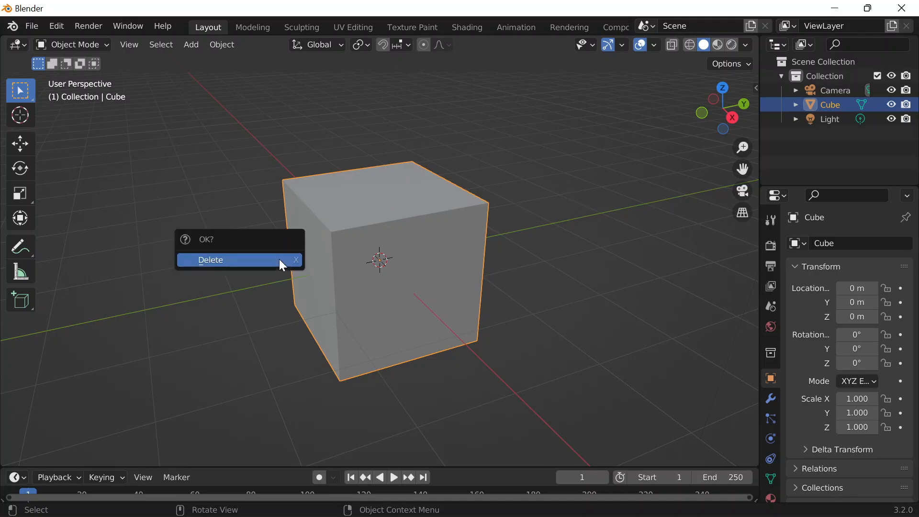
{"action": "left_click", "coordinate": [282, 265]}
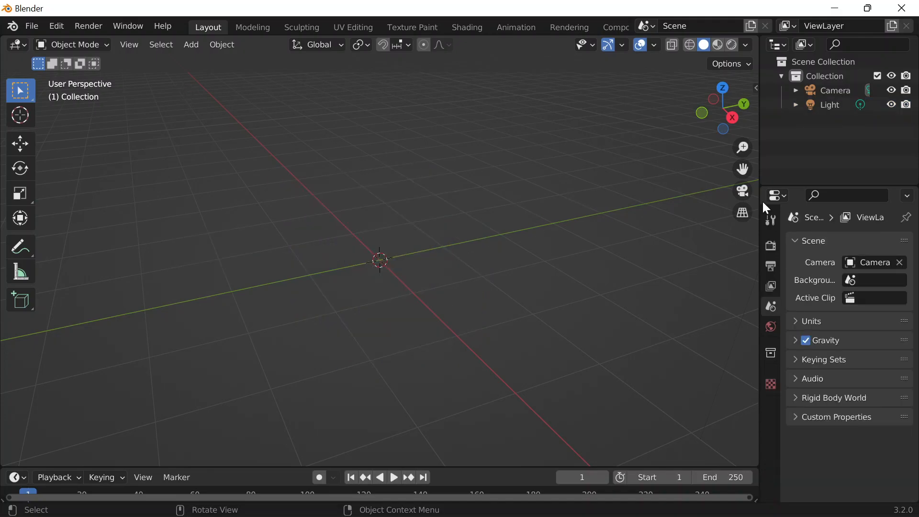
Turn on the Shortcut VUr keystroke display and hide the sidebar again.
{"action": "key", "text": "n"}
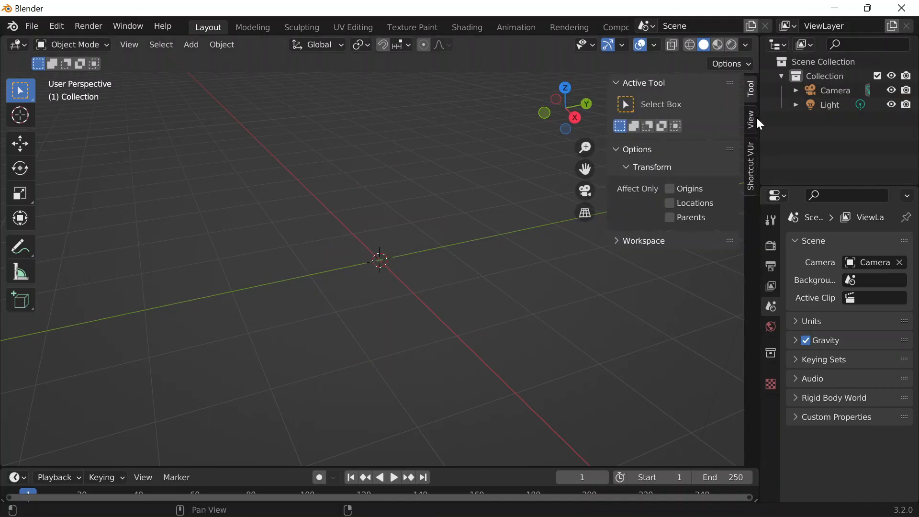
{"action": "left_click", "coordinate": [754, 167]}
{"action": "left_click", "coordinate": [666, 101]}
{"action": "key", "text": "n"}
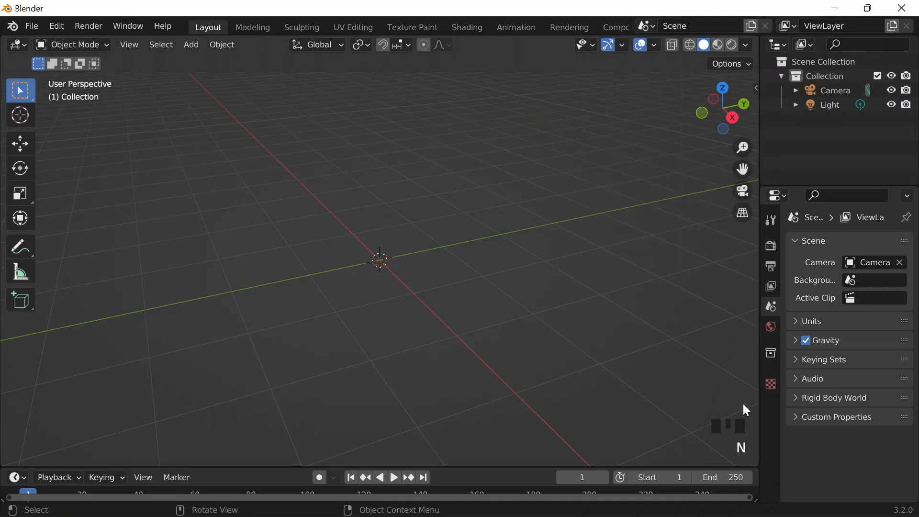
Add a text object at the world origin and switch to the front view.
{"action": "key", "text": "shift+a"}
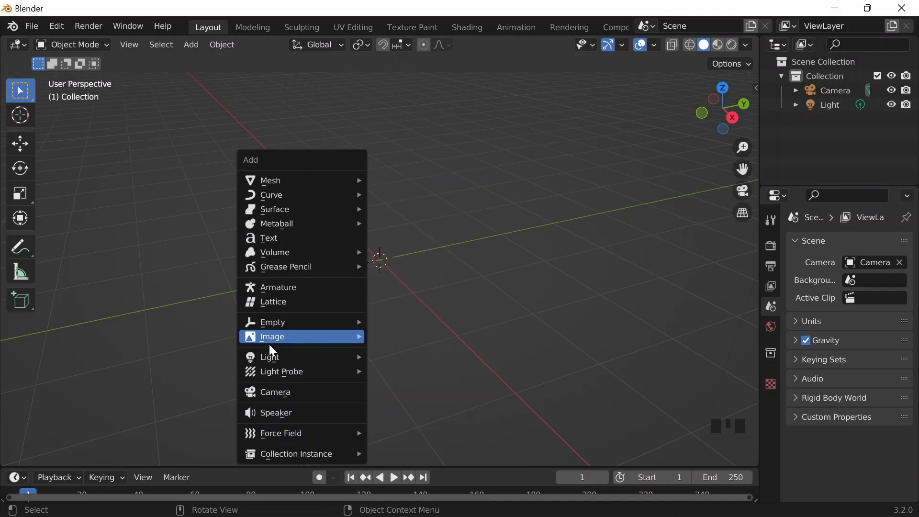
{"action": "left_click", "coordinate": [270, 238]}
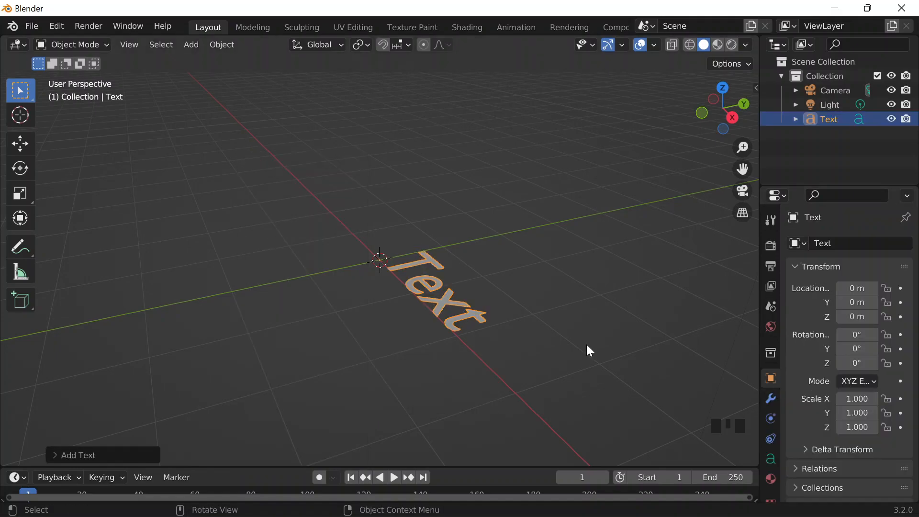
{"action": "key", "text": "grave"}
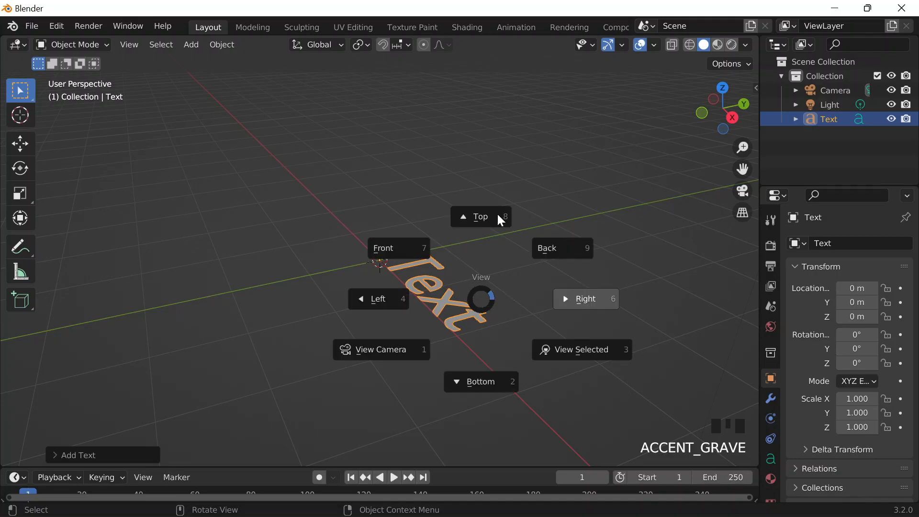
{"action": "left_click", "coordinate": [398, 244]}
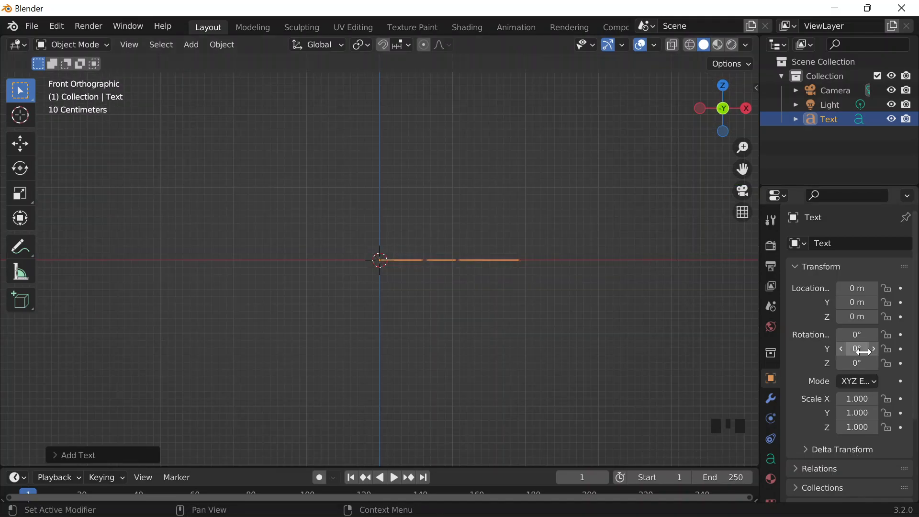
Widen the properties area and set the text object's X rotation to 90°.
{"action": "left_click_drag", "start_coordinate": [758, 320], "coordinate": [698, 318]}
{"action": "double_click", "coordinate": [838, 334]}
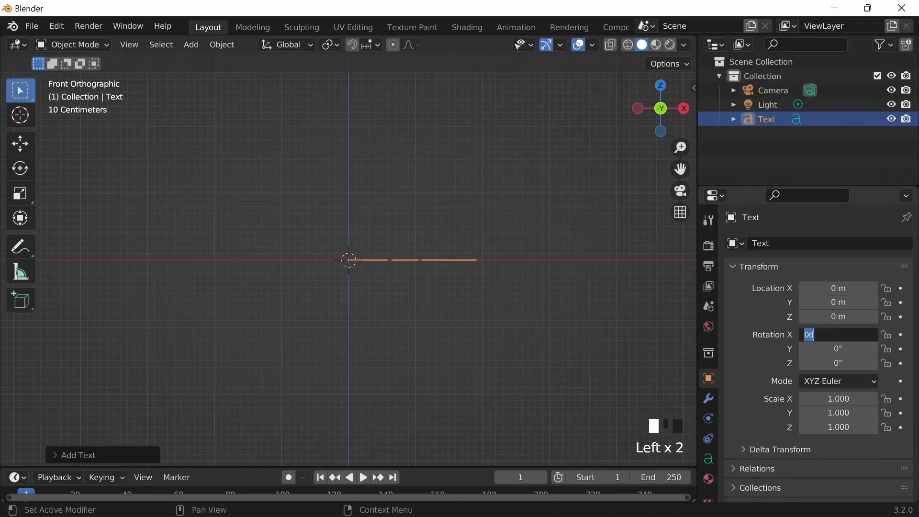
{"action": "type", "text": "90"}
{"action": "key", "text": "Return"}
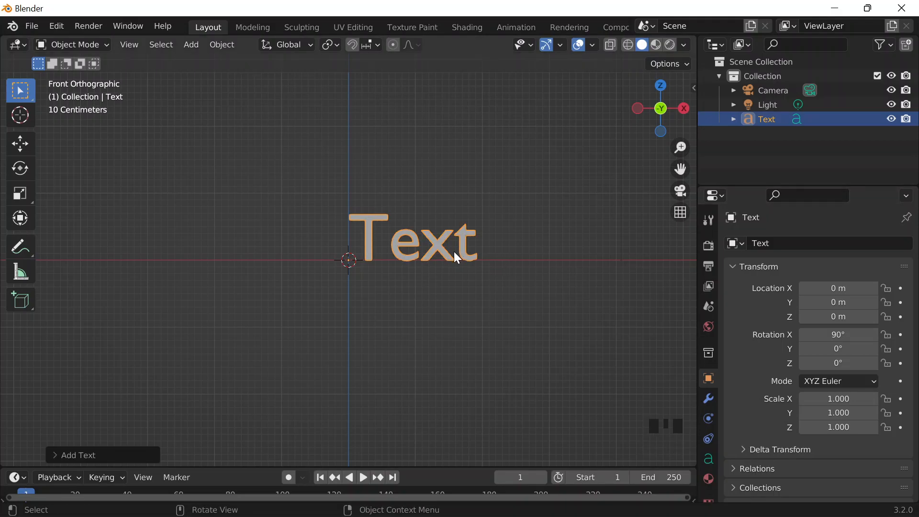
Put the text object in Edit Mode and delete all of its default characters.
{"action": "key", "text": "Tab"}
{"action": "key", "text": "Tab"}
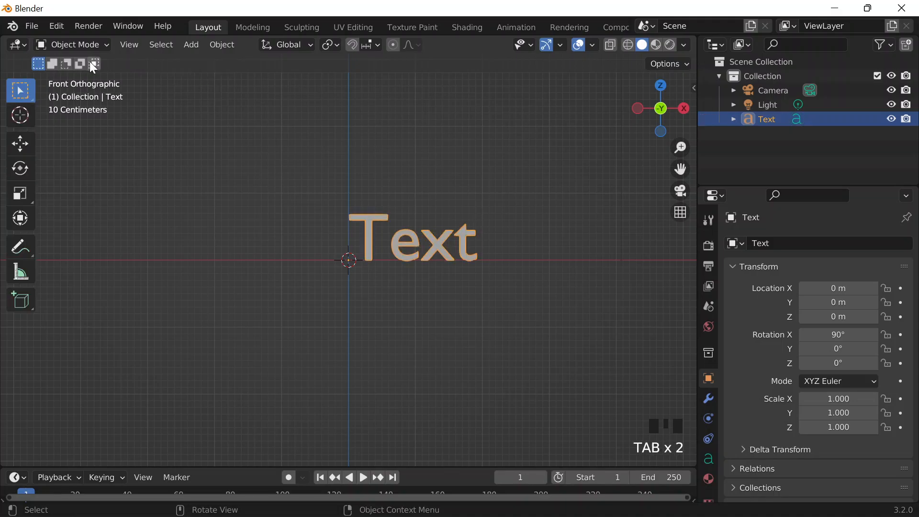
{"action": "left_click", "coordinate": [96, 45]}
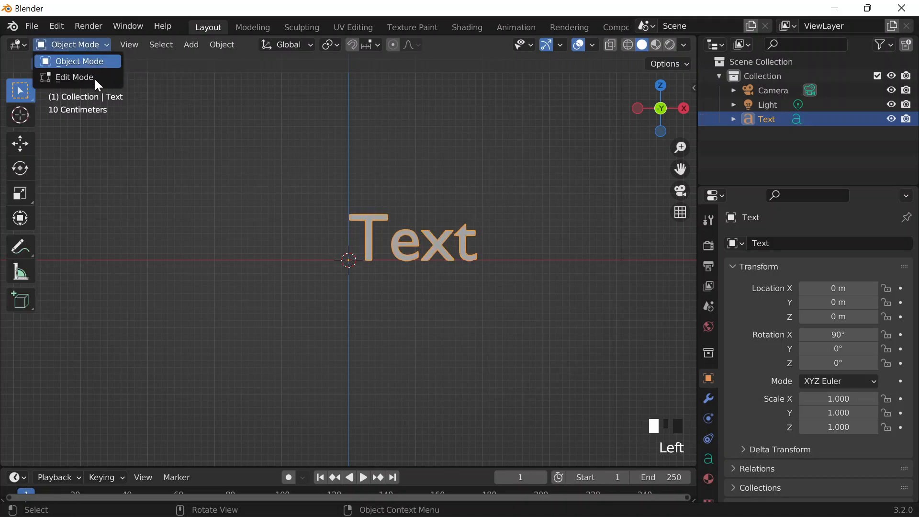
{"action": "left_click", "coordinate": [62, 44]}
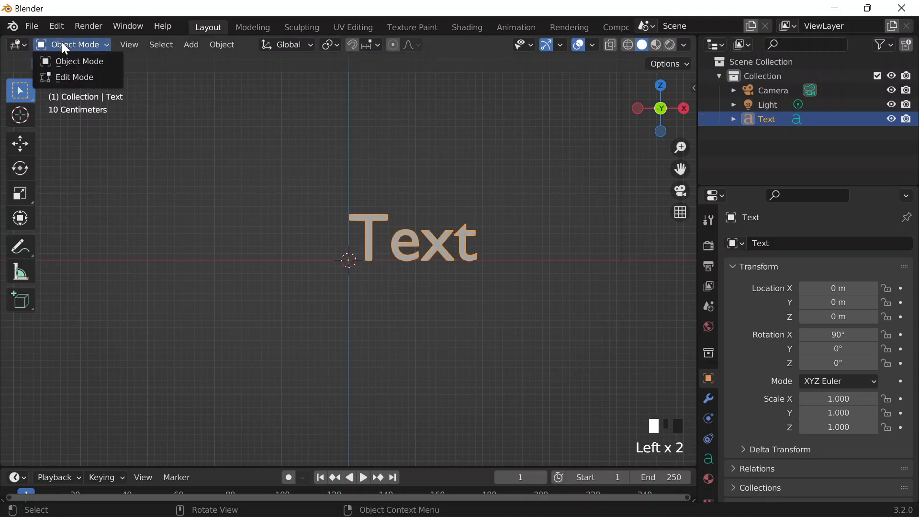
{"action": "left_click", "coordinate": [70, 78]}
{"action": "key", "text": "BackSpace"}
{"action": "key", "text": "BackSpace"}
{"action": "key", "text": "BackSpace"}
{"action": "key", "text": "BackSpace"}
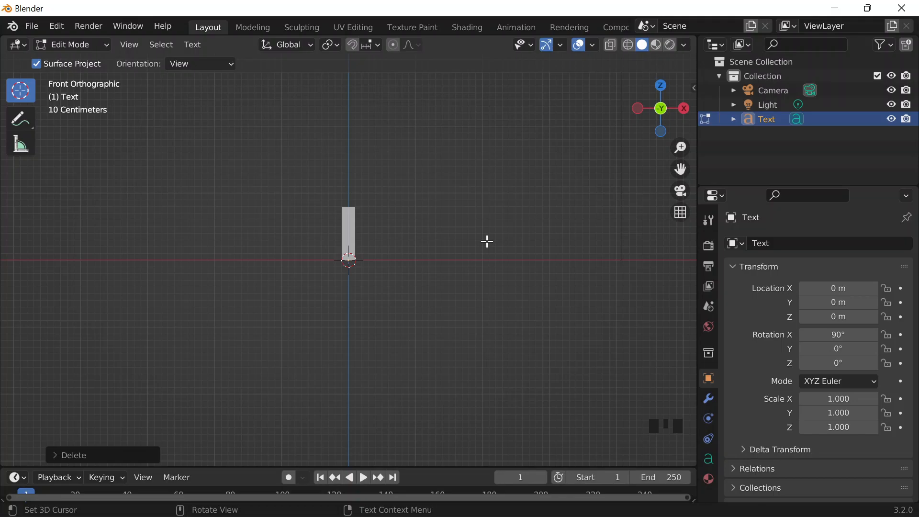
{"action": "type", "text": "car"}
{"action": "key", "text": "BackSpace"}
{"action": "key", "text": "BackSpace"}
{"action": "key", "text": "BackSpace"}
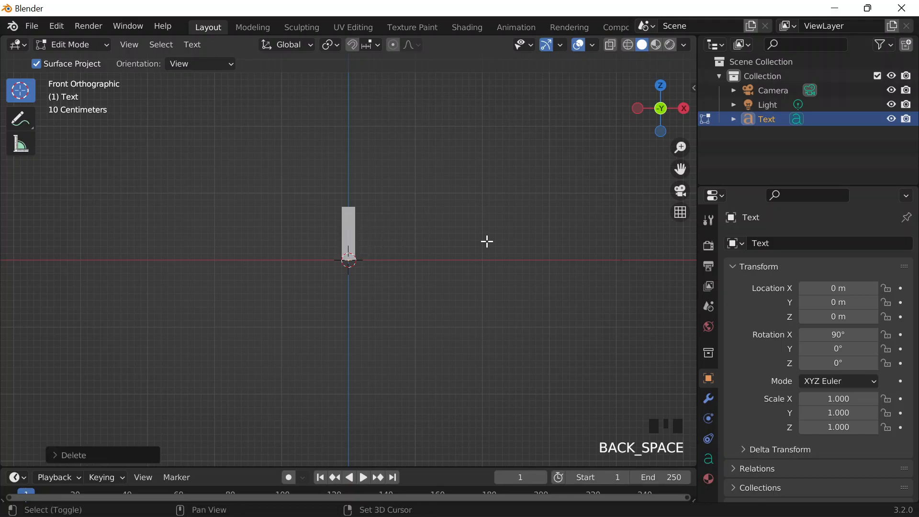
{"action": "type", "text": "Ca"}
{"action": "key", "text": "BackSpace"}
{"action": "key", "text": "BackSpace"}
Enter RAI as the text object's content and return to Object Mode.
{"action": "type", "text": "RAI"}
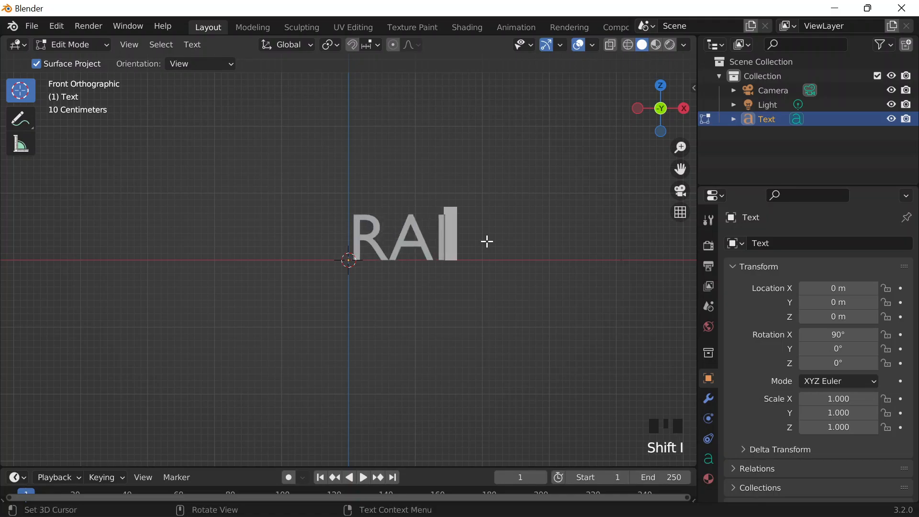
{"action": "key", "text": "Tab"}
{"action": "key", "text": "Tab"}
{"action": "key", "text": "Tab"}
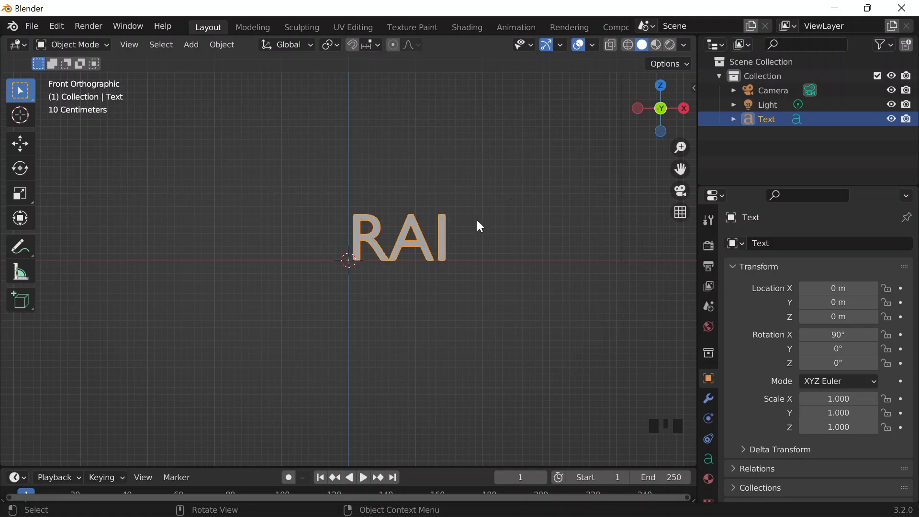
Rename the text object as template.
{"action": "double_click", "coordinate": [767, 120]}
{"action": "type", "text": "template"}
{"action": "key", "text": "Return"}
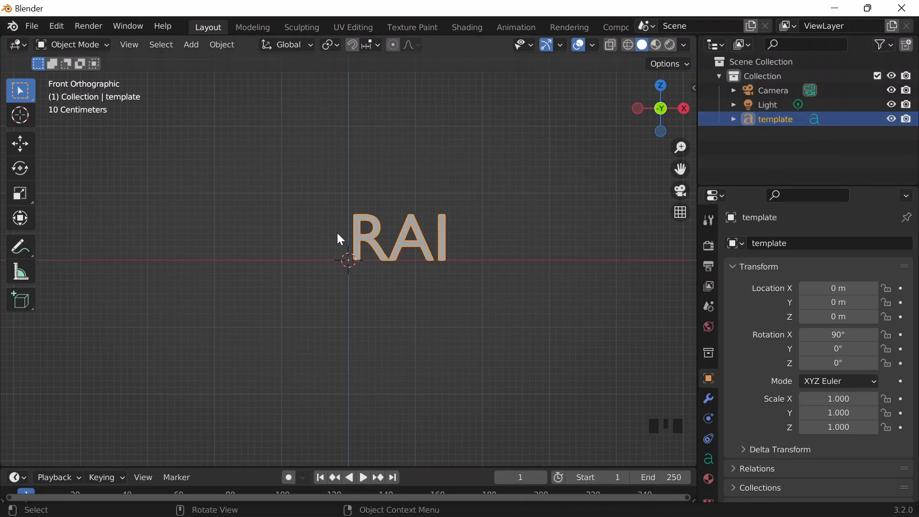
{"action": "key", "text": "shift+a"}
{"action": "left_click", "coordinate": [373, 227]}
{"action": "left_click", "coordinate": [377, 225]}
{"action": "key", "text": "shift+a"}
{"action": "left_click", "coordinate": [377, 225]}
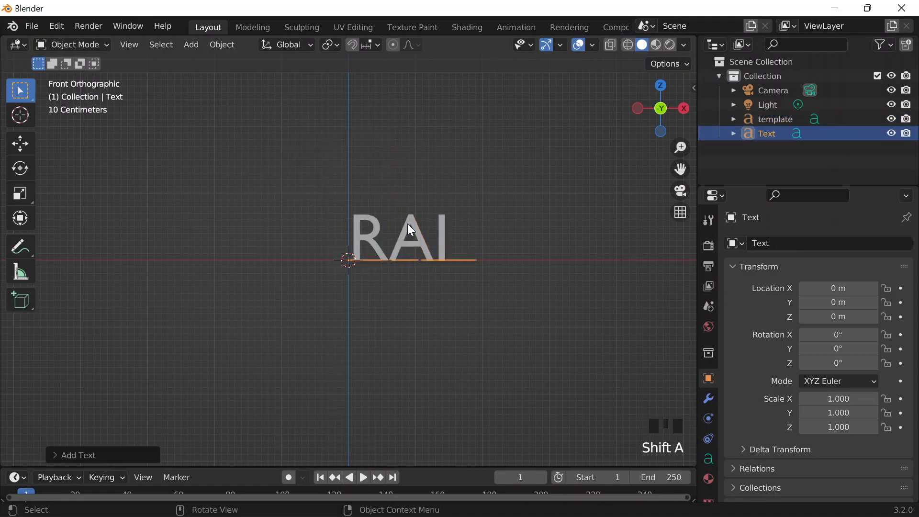
{"action": "key", "text": "ctrl+z"}
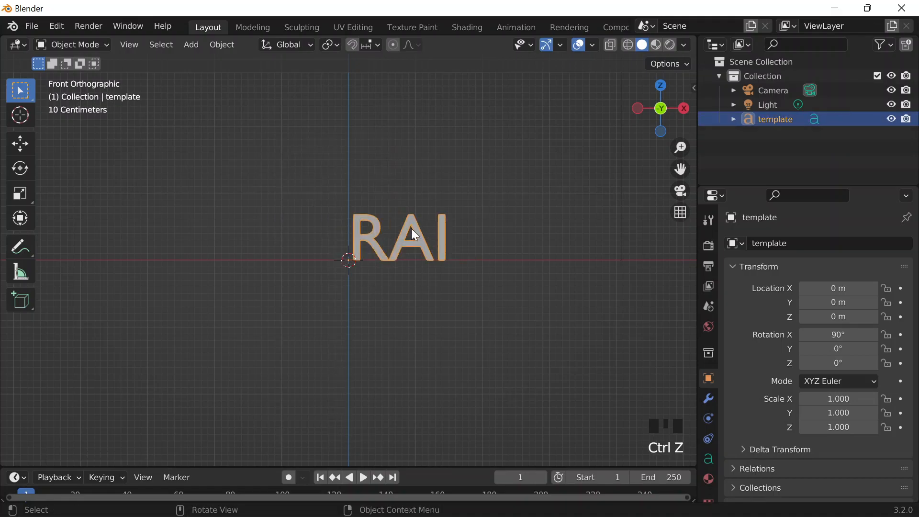
Duplicate the template text in place and change the copy's content to the single letter R.
{"action": "key", "text": "shift+d"}
{"action": "right_click", "coordinate": [458, 211]}
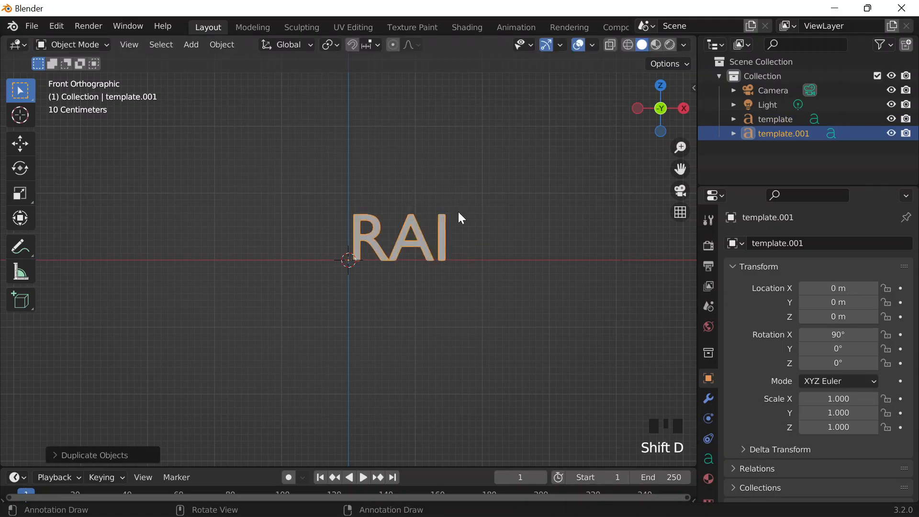
{"action": "key", "text": "Tab"}
{"action": "key", "text": "BackSpace"}
{"action": "key", "text": "Home"}
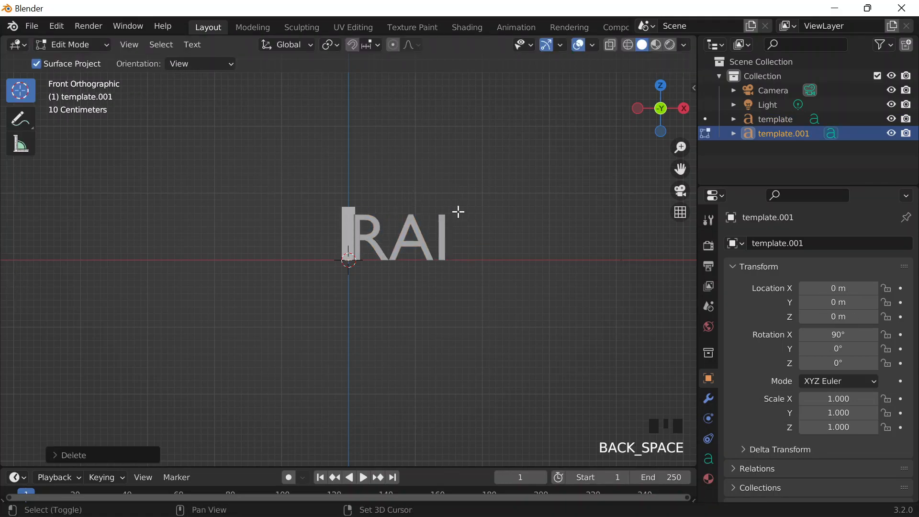
{"action": "type", "text": "R"}
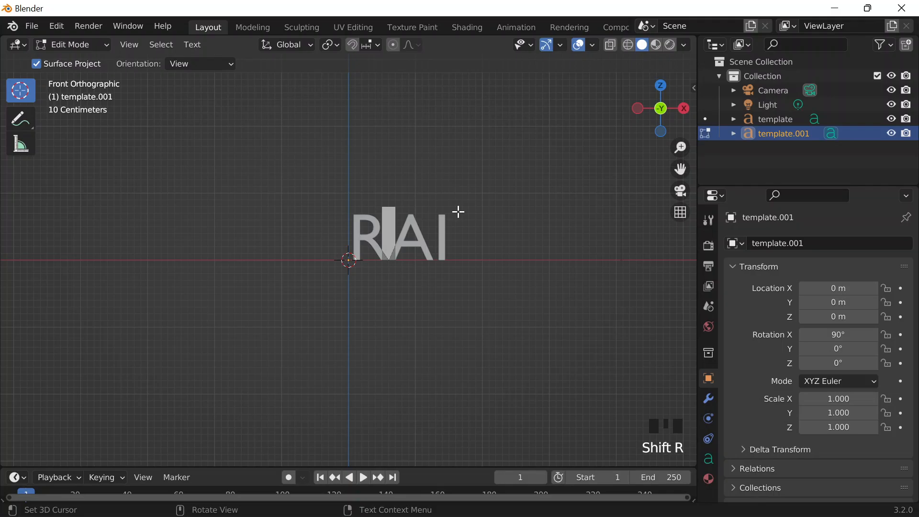
{"action": "key", "text": "Tab"}
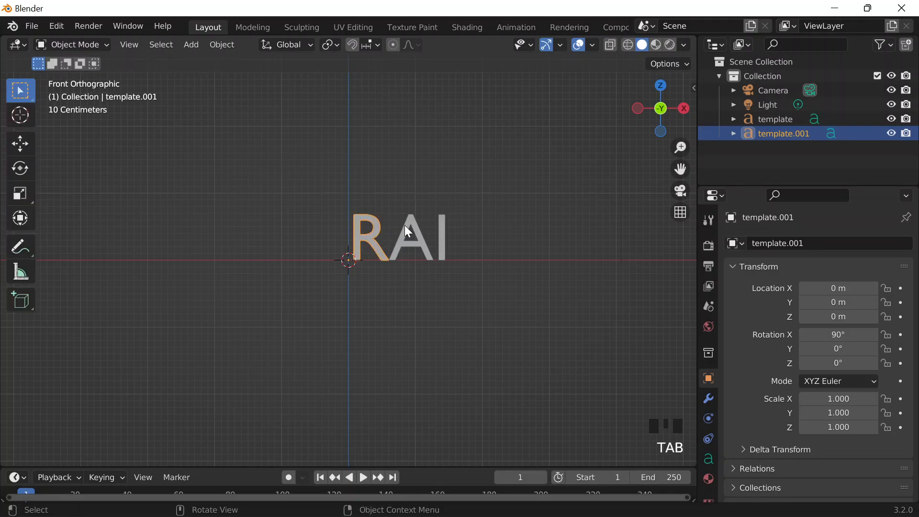
Duplicate the R along X, change the copy to A, and align it over the template's A at about X 0.608 m.
{"action": "key", "text": "shift+d"}
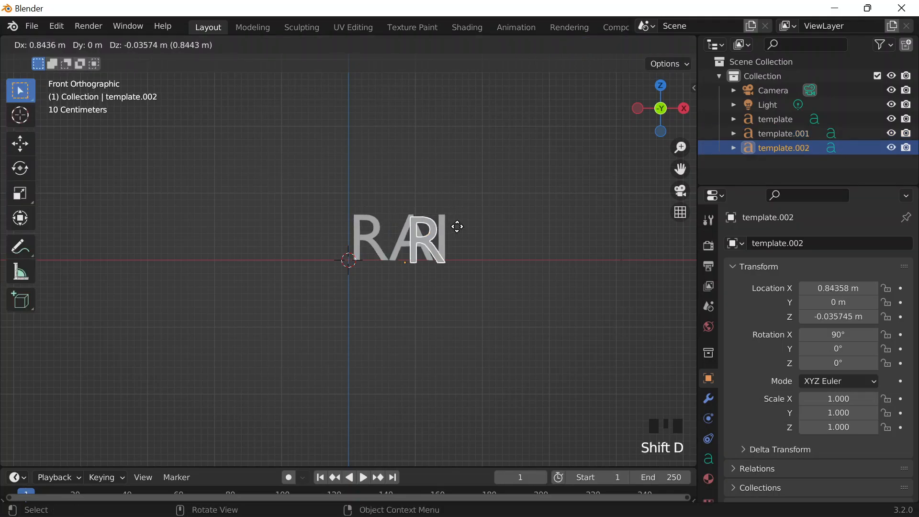
{"action": "key", "text": "x"}
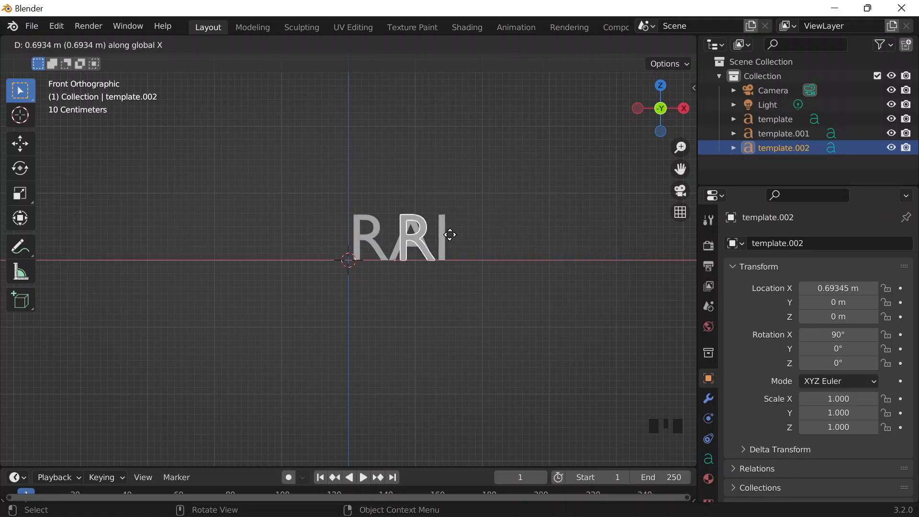
{"action": "left_click", "coordinate": [450, 235]}
{"action": "key", "text": "Tab"}
{"action": "key", "text": "BackSpace"}
{"action": "type", "text": "A"}
{"action": "key", "text": "Tab"}
{"action": "key", "text": "g"}
{"action": "key", "text": "x"}
{"action": "left_click", "coordinate": [442, 234]}
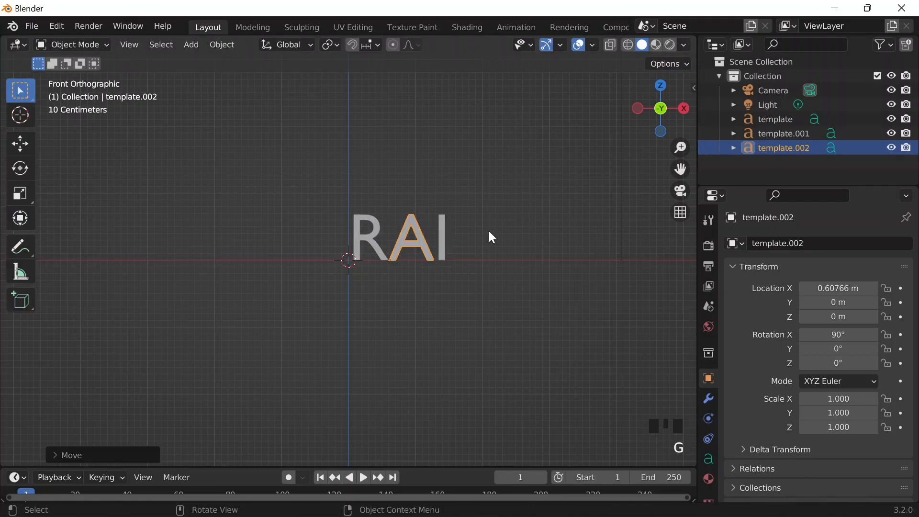
Duplicate the A along X to about X 1.265 m, over the template's last letter, and change the copy to I.
{"action": "key", "text": "shift+d"}
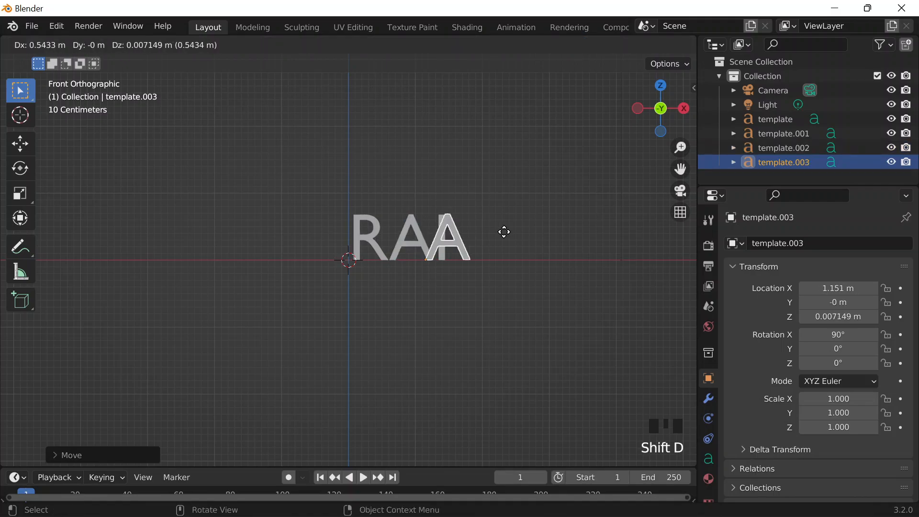
{"action": "key", "text": "x"}
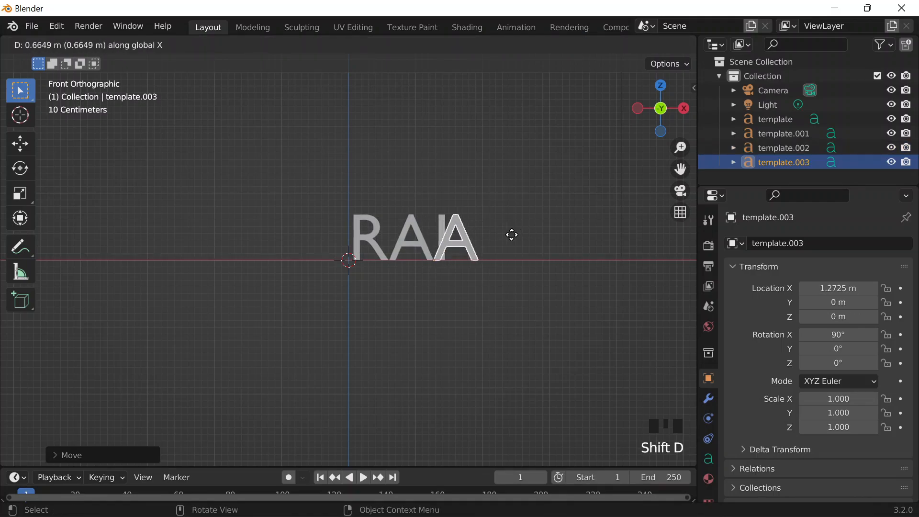
{"action": "left_click", "coordinate": [514, 241]}
{"action": "key", "text": "Tab"}
{"action": "key", "text": "BackSpace"}
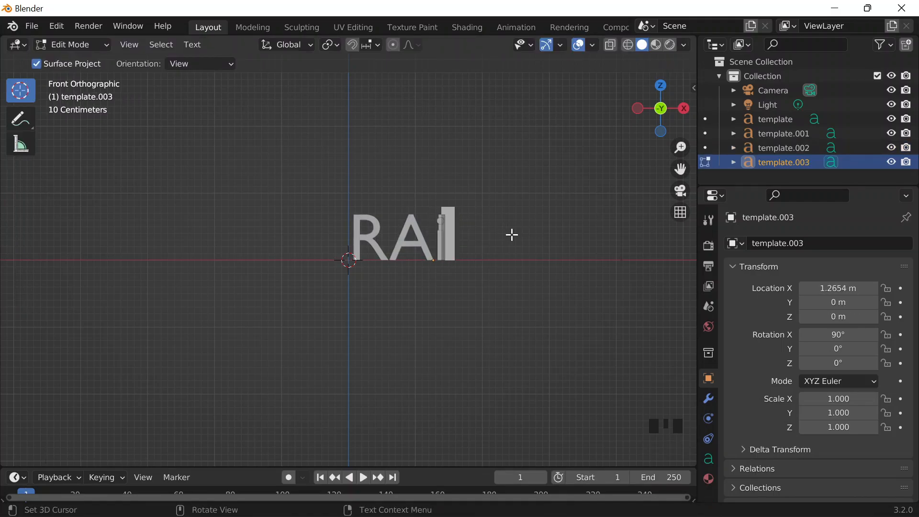
{"action": "type", "text": "I"}
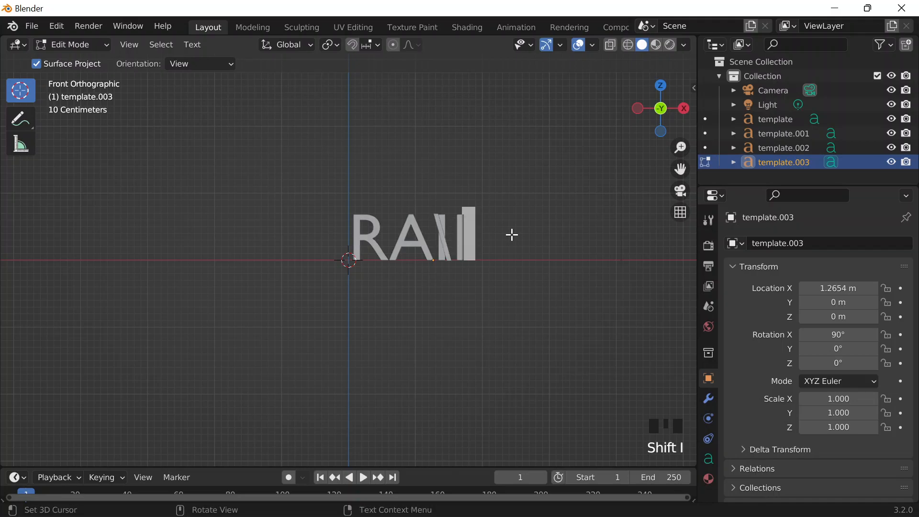
{"action": "key", "text": "BackSpace"}
{"action": "type", "text": "I"}
{"action": "key", "text": "Tab"}
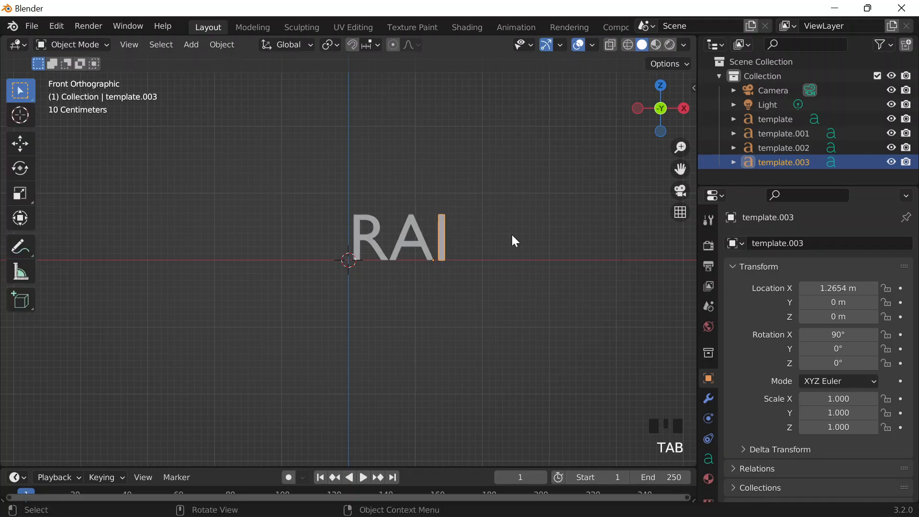
{"action": "scroll", "coordinate": [543, 233], "scroll_direction": "up", "scroll_amount": 3}
{"action": "scroll", "coordinate": [546, 225], "scroll_direction": "down", "scroll_amount": 1}
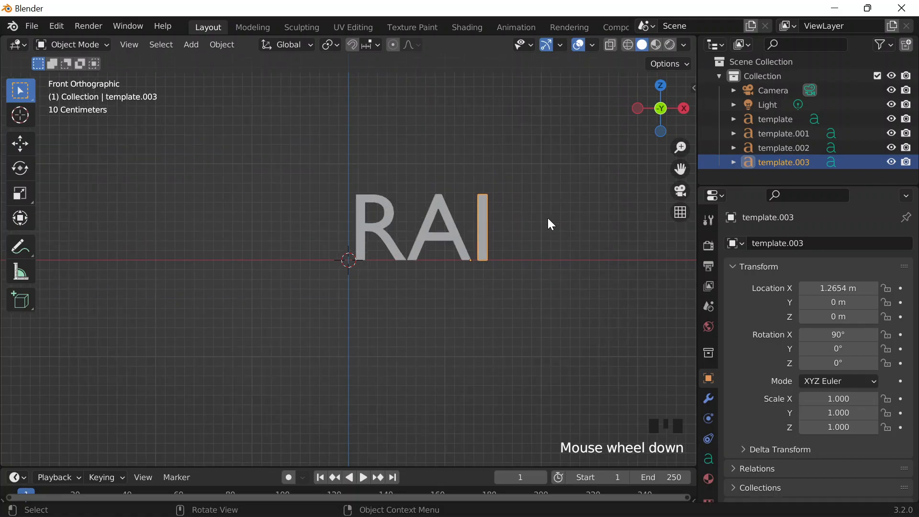
Delete the full-word template object and rename the first letter's object R.
{"action": "left_click", "coordinate": [776, 120]}
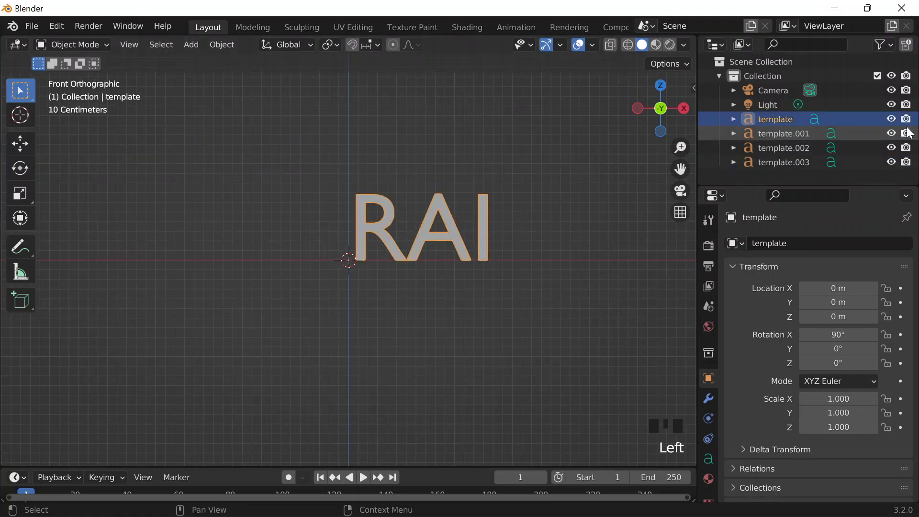
{"action": "key", "text": "x"}
{"action": "left_click", "coordinate": [789, 115]}
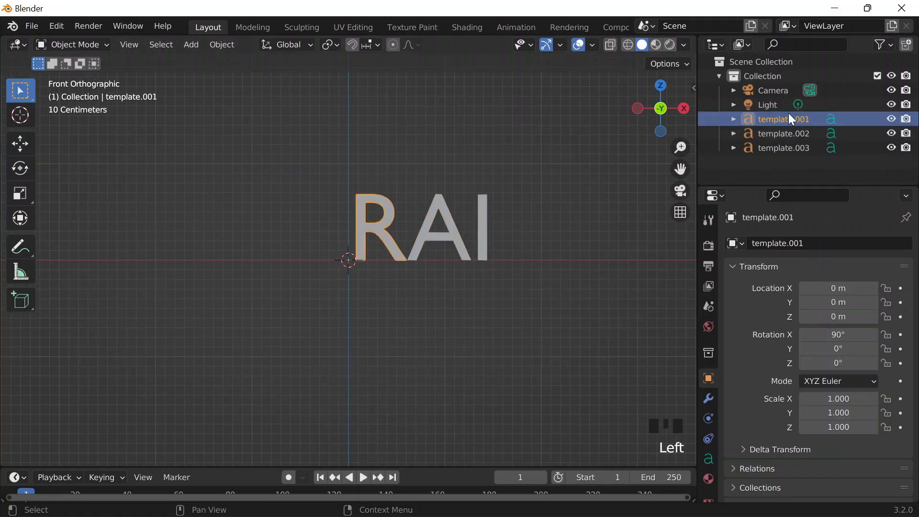
{"action": "left_click", "coordinate": [789, 115]}
{"action": "double_click", "coordinate": [789, 115]}
{"action": "type", "text": "R"}
Rename the middle letter's object A.
{"action": "double_click", "coordinate": [784, 133]}
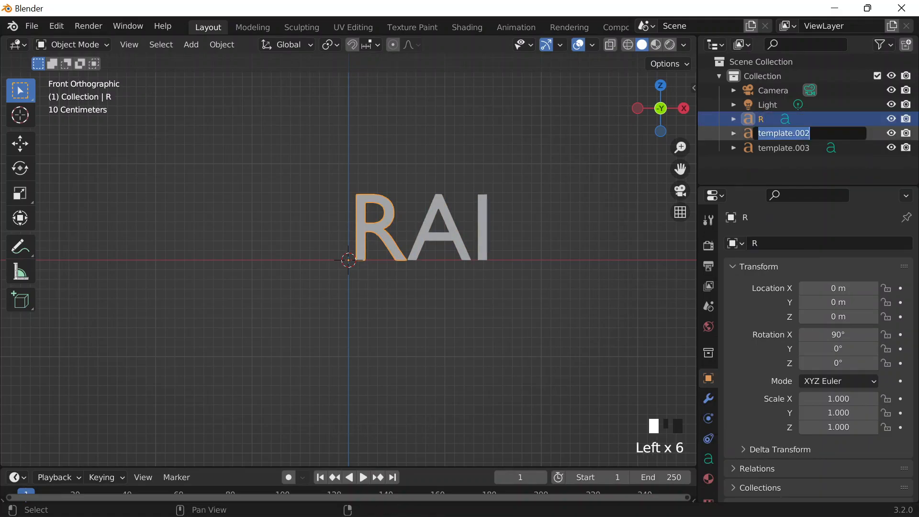
{"action": "left_click", "coordinate": [441, 232]}
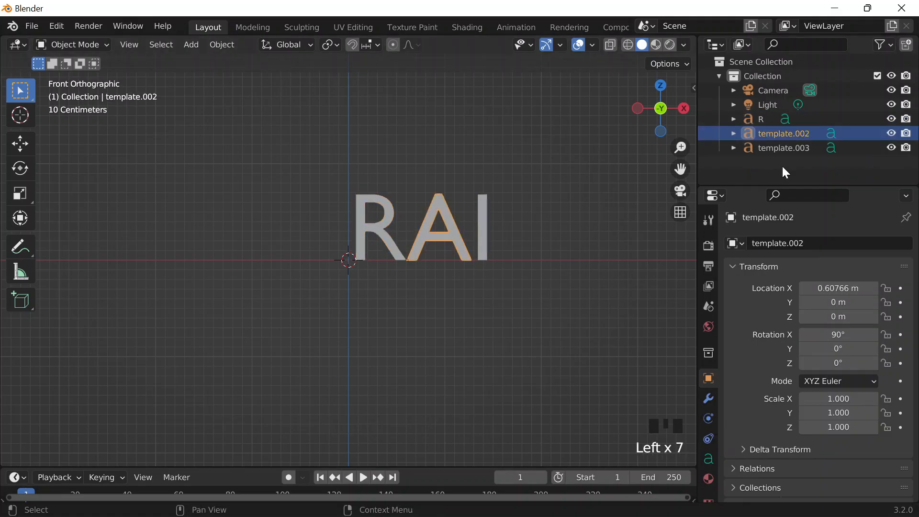
{"action": "double_click", "coordinate": [780, 137]}
{"action": "type", "text": "A"}
{"action": "left_click", "coordinate": [569, 174]}
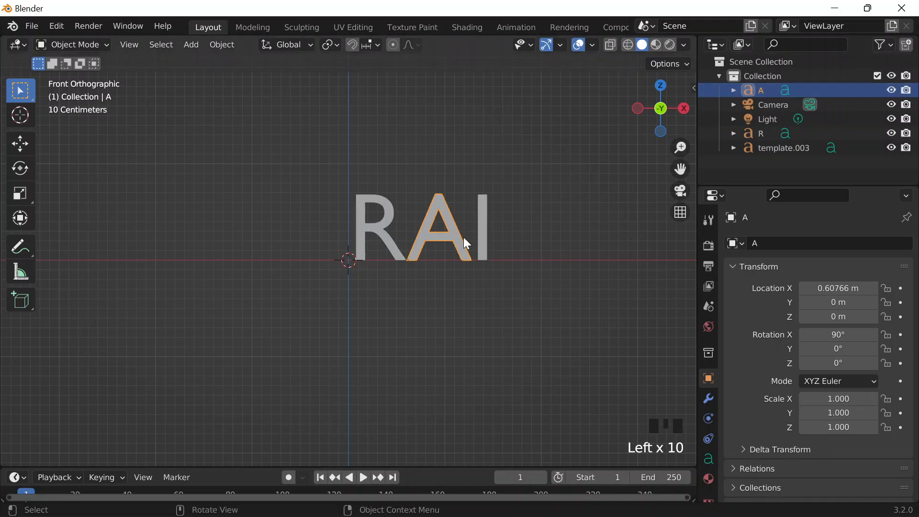
Rename the last letter's object I, keeping the R object inside its collection.
{"action": "left_click", "coordinate": [488, 224]}
{"action": "left_click", "coordinate": [780, 145]}
{"action": "double_click", "coordinate": [780, 144]}
{"action": "key", "text": "BackSpace"}
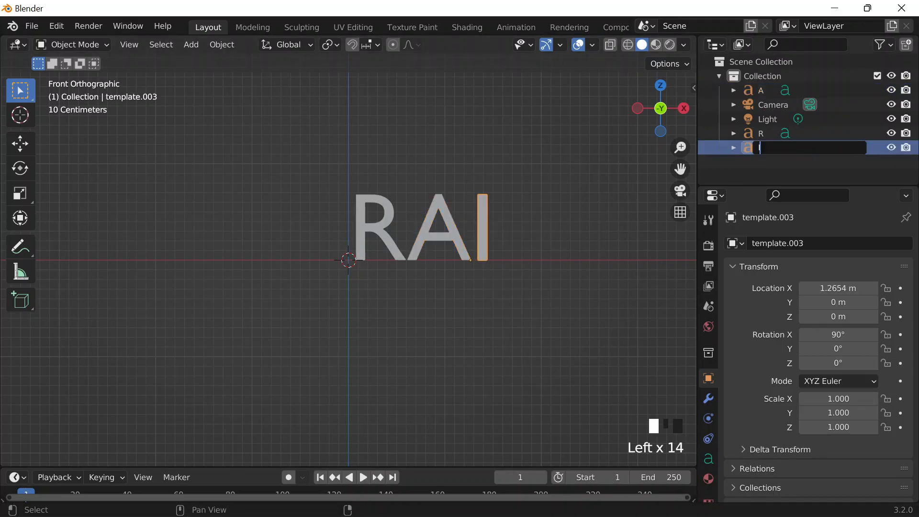
{"action": "type", "text": "I"}
{"action": "key", "text": "Return"}
{"action": "left_click_drag", "start_coordinate": [761, 147], "coordinate": [740, 157]}
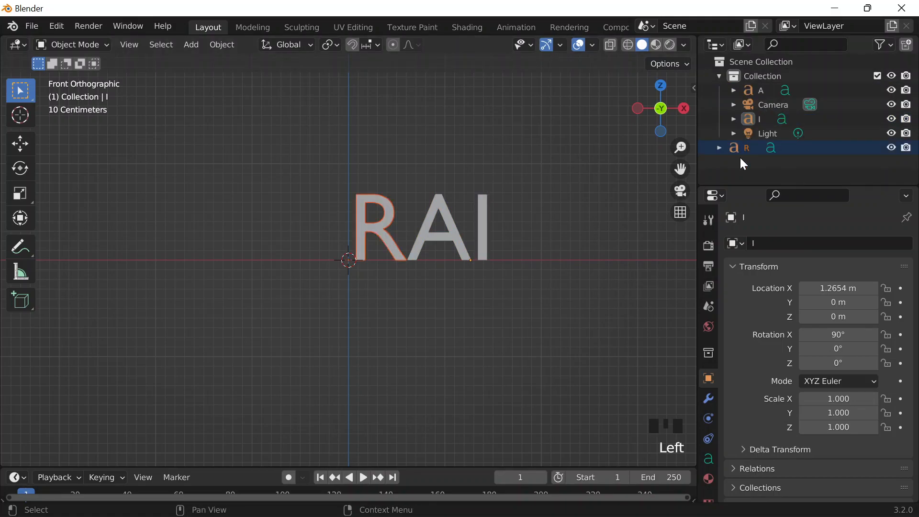
{"action": "key", "text": "ctrl+z"}
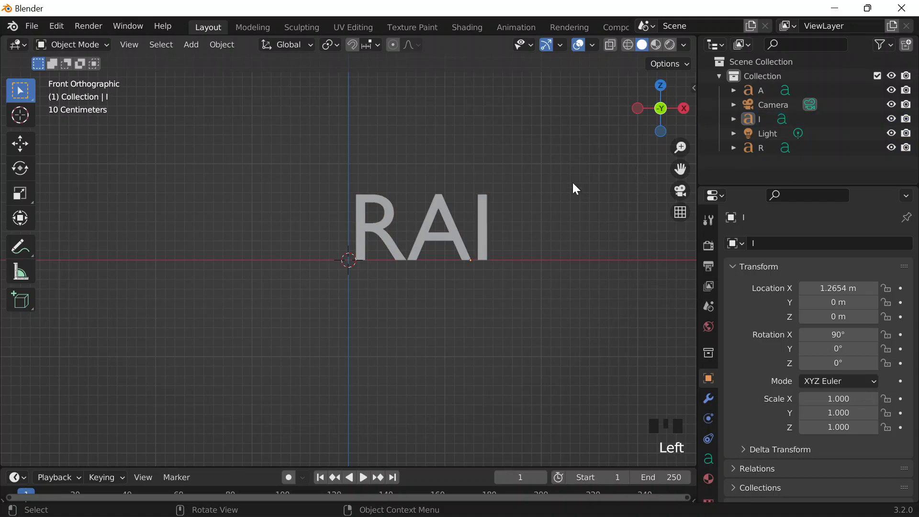
Extrude the letter R by 0.05 m in its text geometry settings and copy that value.
{"action": "left_click", "coordinate": [386, 206]}
{"action": "scroll", "coordinate": [408, 352], "scroll_direction": "up", "scroll_amount": 2}
{"action": "middle_click_drag", "start_coordinate": [386, 206], "coordinate": [730, 371]}
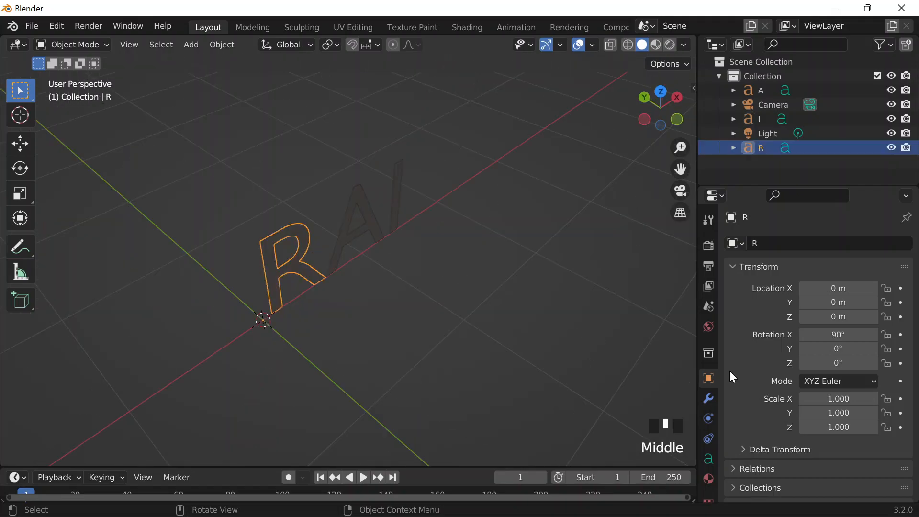
{"action": "scroll", "coordinate": [707, 433], "scroll_direction": "down", "scroll_amount": 5}
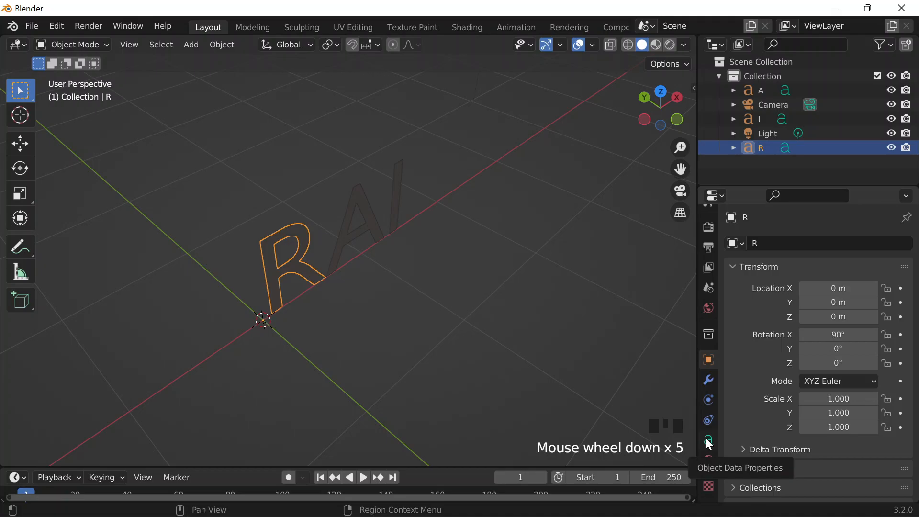
{"action": "left_click", "coordinate": [709, 441]}
{"action": "scroll", "coordinate": [829, 288], "scroll_direction": "up", "scroll_amount": 2}
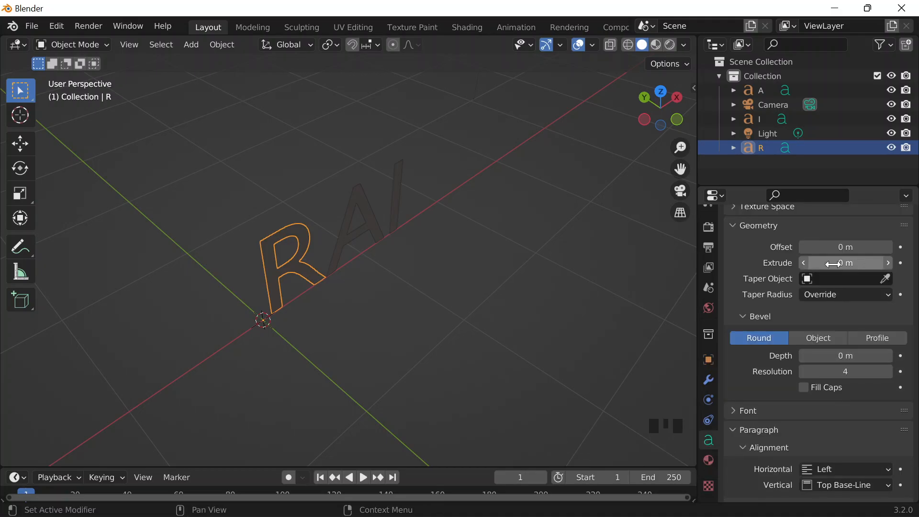
{"action": "left_click_drag", "start_coordinate": [833, 264], "coordinate": [846, 263]}
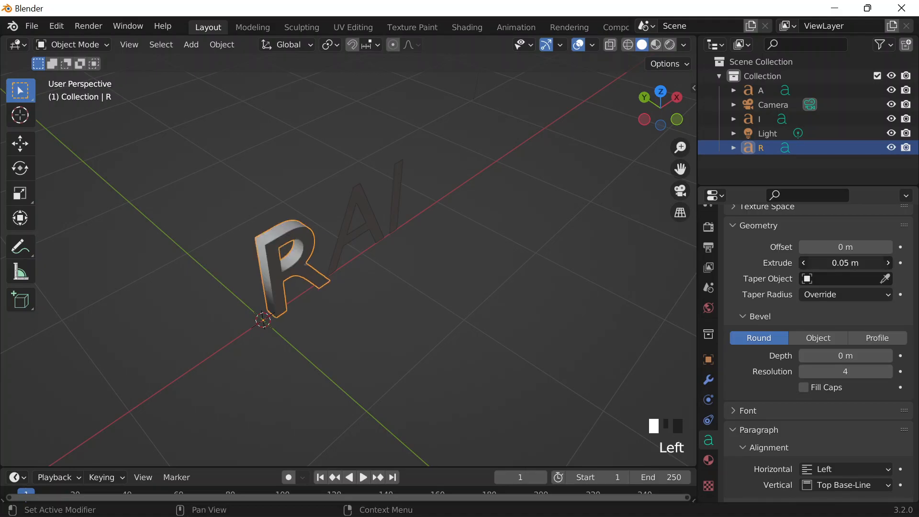
{"action": "double_click", "coordinate": [845, 263]}
{"action": "key", "text": "ctrl+c"}
{"action": "key", "text": "Return"}
Apply the same 0.05 m extrusion to the letters A and I.
{"action": "left_click", "coordinate": [373, 228]}
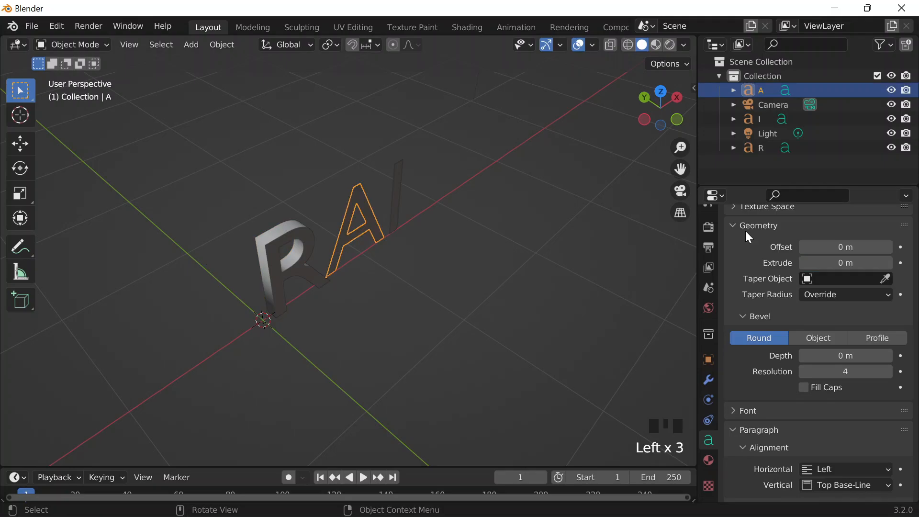
{"action": "double_click", "coordinate": [844, 263]}
{"action": "key", "text": "ctrl+v"}
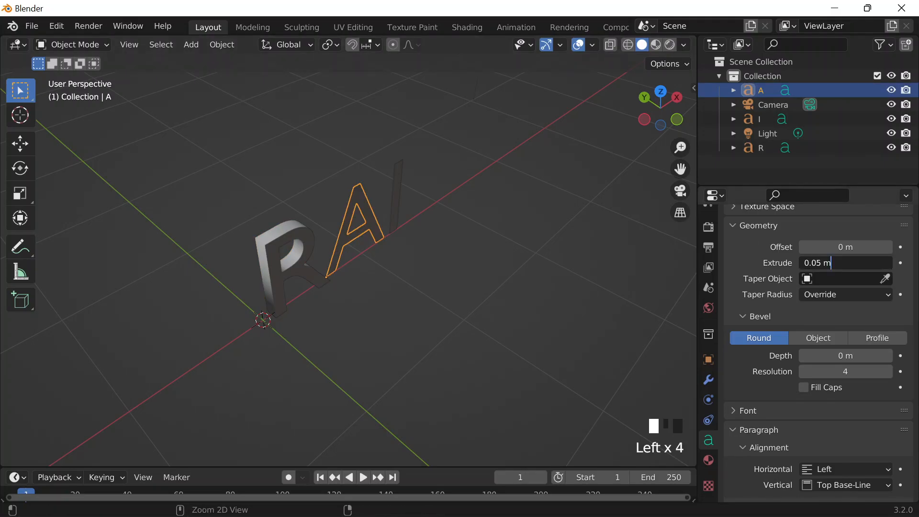
{"action": "left_click", "coordinate": [391, 239]}
{"action": "left_click", "coordinate": [391, 238]}
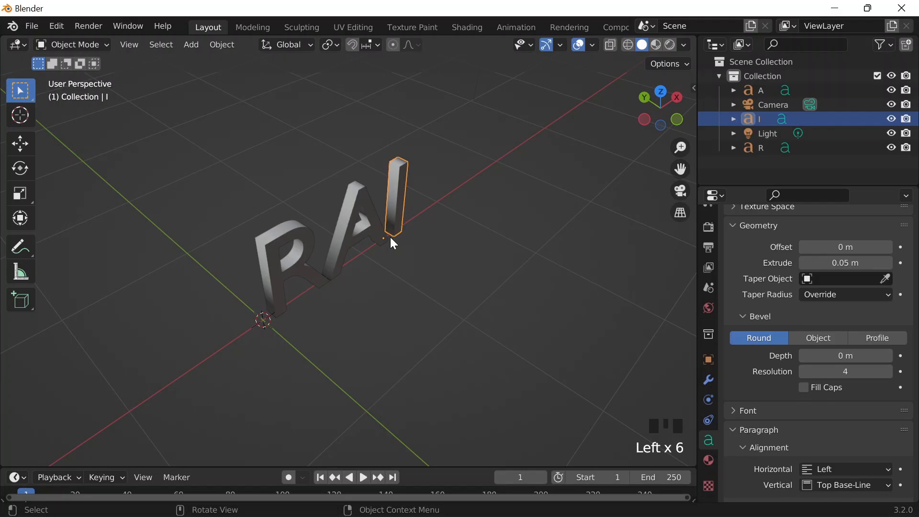
Add a mesh plane and set its X rotation to 90° so it stands upright.
{"action": "middle_click_drag", "start_coordinate": [393, 244], "coordinate": [352, 176]}
{"action": "key", "text": "shift+a"}
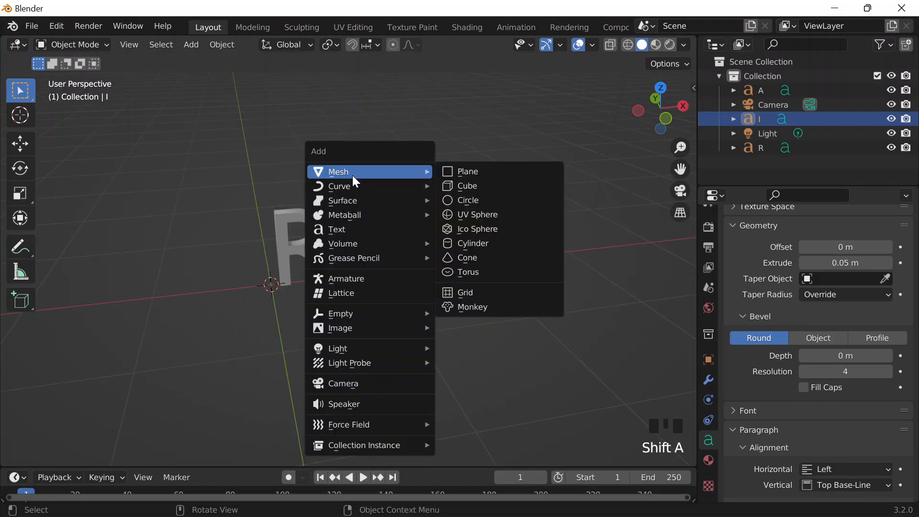
{"action": "left_click", "coordinate": [462, 171]}
{"action": "scroll", "coordinate": [783, 365], "scroll_direction": "down", "scroll_amount": 3}
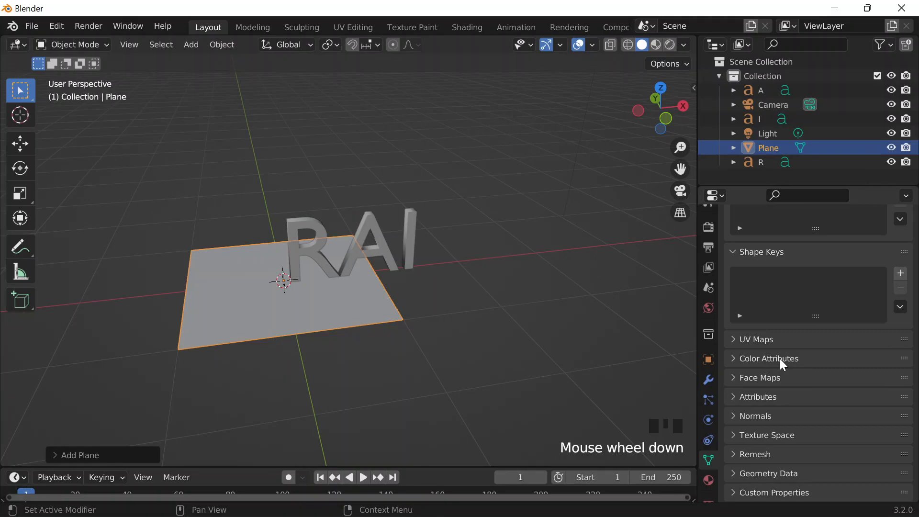
{"action": "scroll", "coordinate": [780, 359], "scroll_direction": "up", "scroll_amount": 5, "text": "ctrl"}
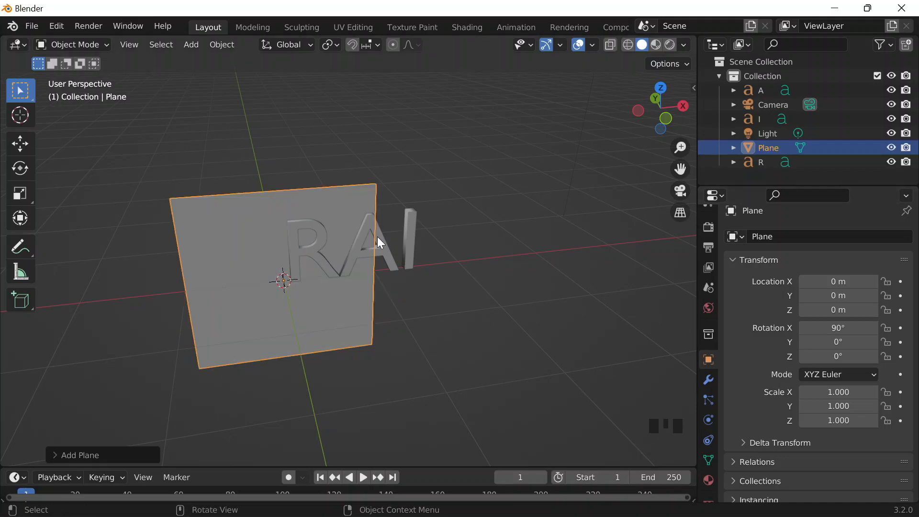
Scale the plane to 2.25 and place it behind the letters at about X 0.804 m, Y 0.051 m, Z 0.288 m.
{"action": "key", "text": "g"}
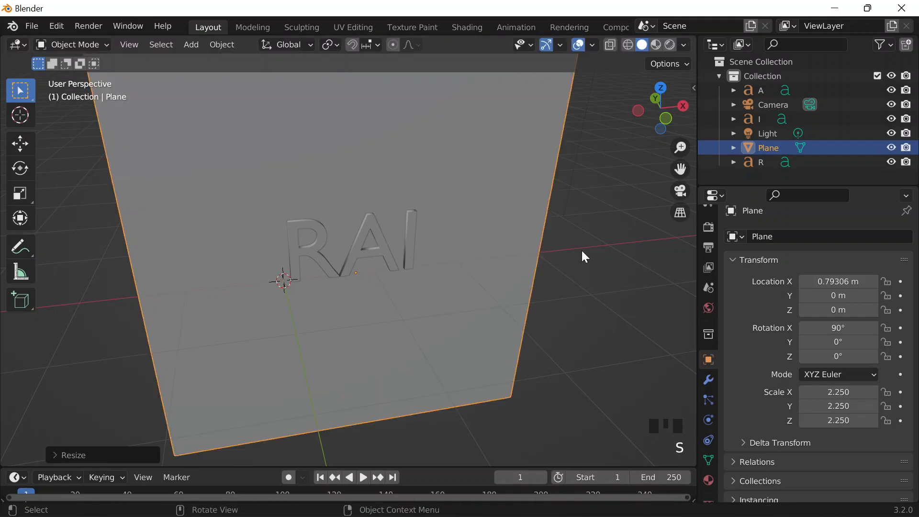
{"action": "key", "text": "grave"}
{"action": "left_click", "coordinate": [479, 191]}
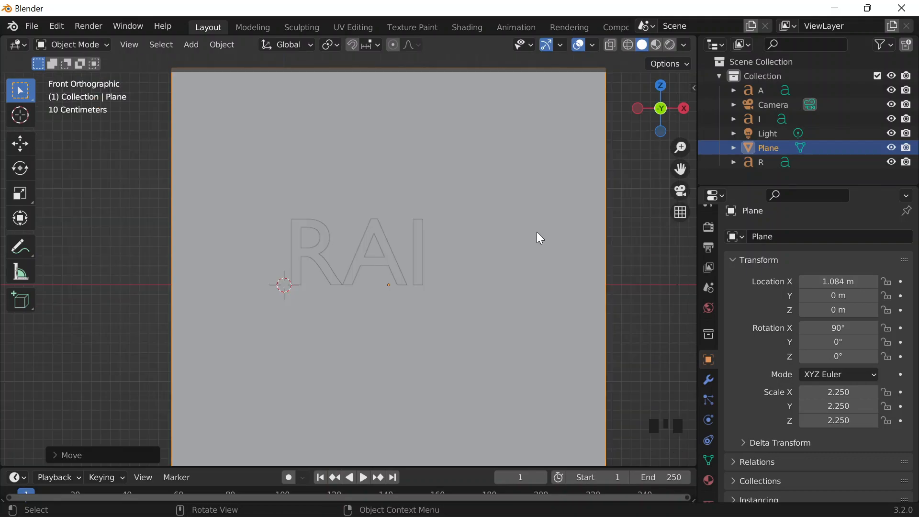
{"action": "key", "text": "g"}
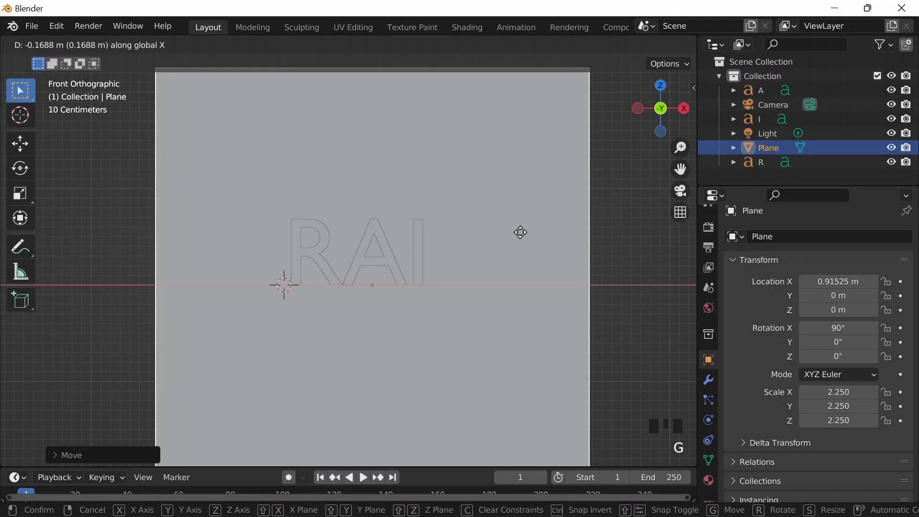
{"action": "left_click", "coordinate": [521, 232]}
{"action": "scroll", "coordinate": [522, 231], "scroll_direction": "down", "scroll_amount": 4}
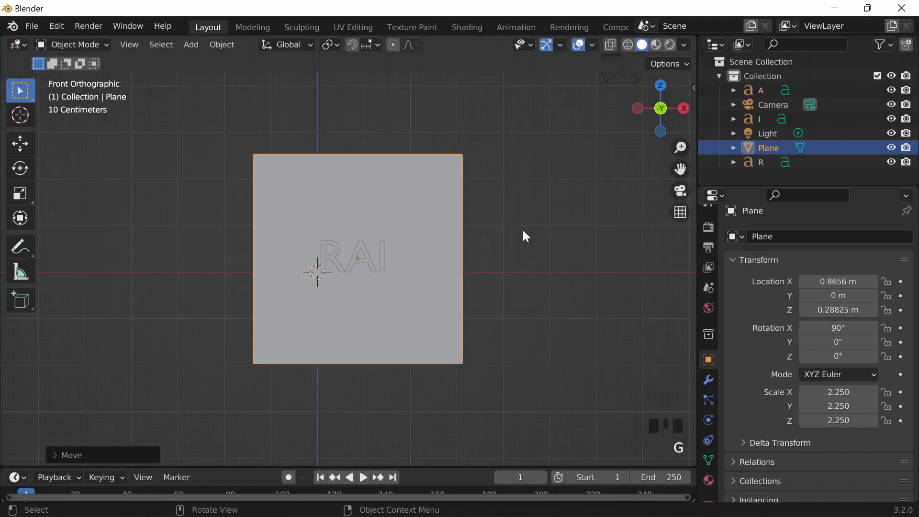
{"action": "key", "text": "g"}
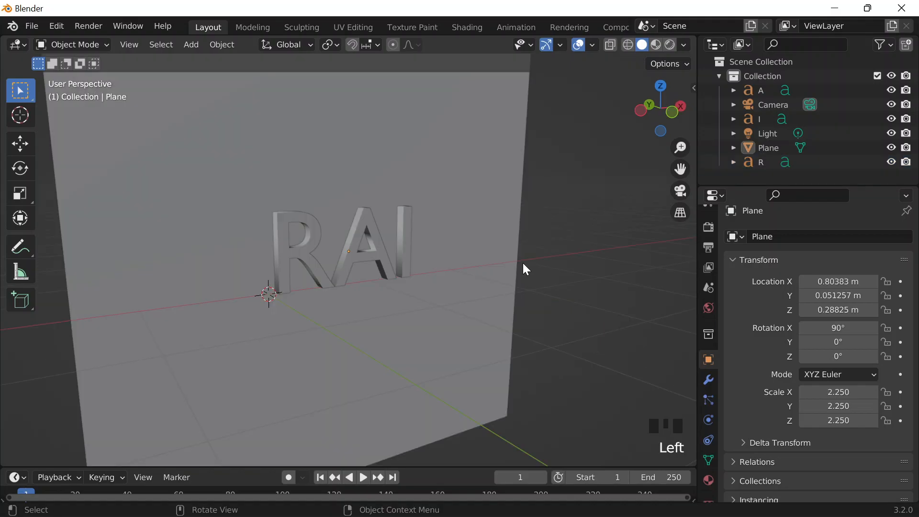
Duplicate the upright plane, set the copy's X rotation to 0°, and move it to the base of the letters as a floor.
{"action": "middle_click_drag", "start_coordinate": [523, 263], "coordinate": [434, 216]}
{"action": "left_click", "coordinate": [434, 215]}
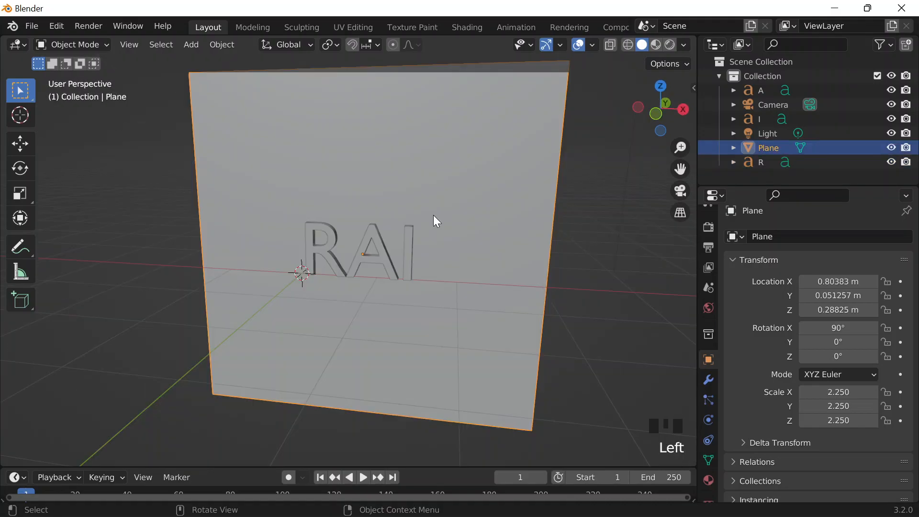
{"action": "left_click", "coordinate": [838, 328]}
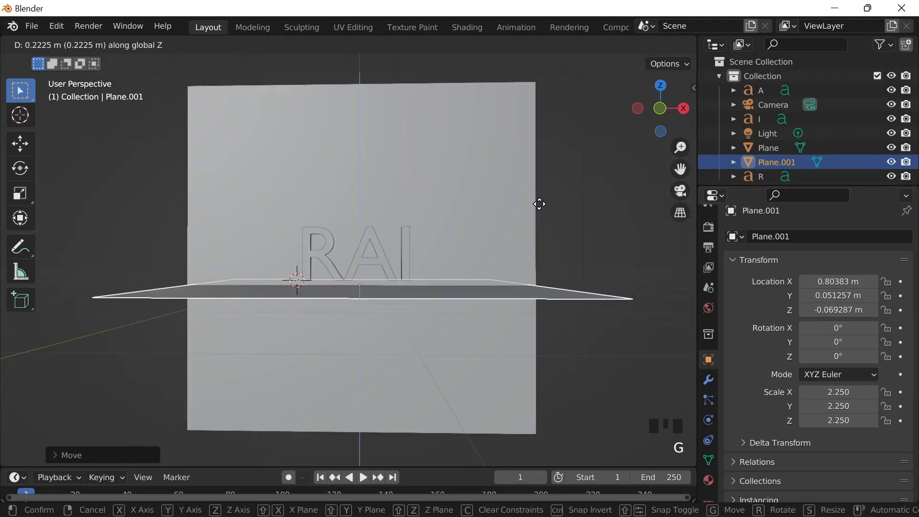
{"action": "left_click", "coordinate": [540, 204]}
Select the letter R, enlarge the timeline, show the object's transform values in the viewport, and set the end frame to 80.
{"action": "middle_click_drag", "start_coordinate": [540, 204], "coordinate": [399, 237]}
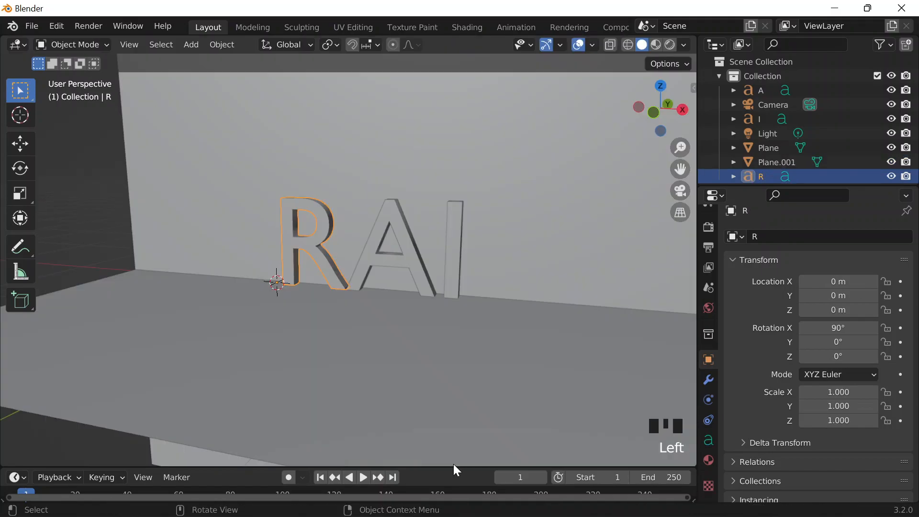
{"action": "left_click_drag", "start_coordinate": [453, 464], "coordinate": [453, 393]}
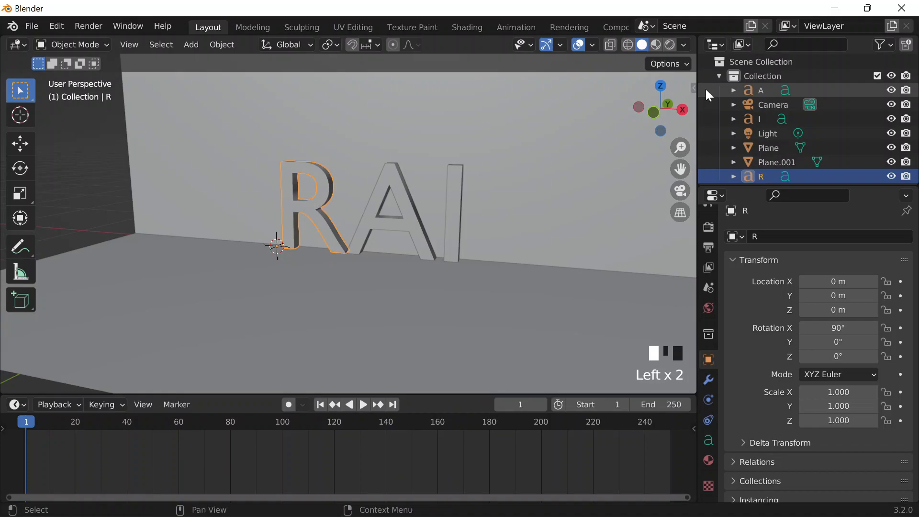
{"action": "left_click", "coordinate": [694, 88]}
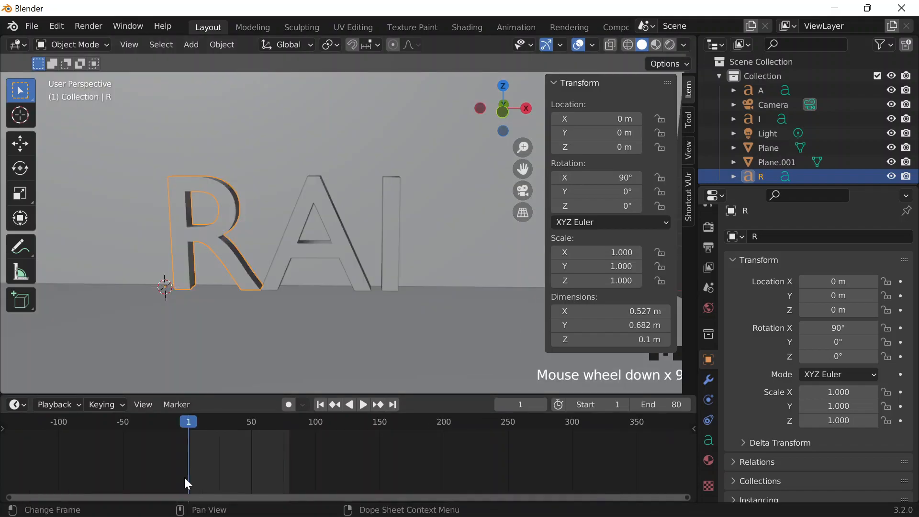
Insert location keyframes at frame 1 for the letters R, A and I.
{"action": "scroll", "coordinate": [159, 475], "scroll_direction": "up", "scroll_amount": 2}
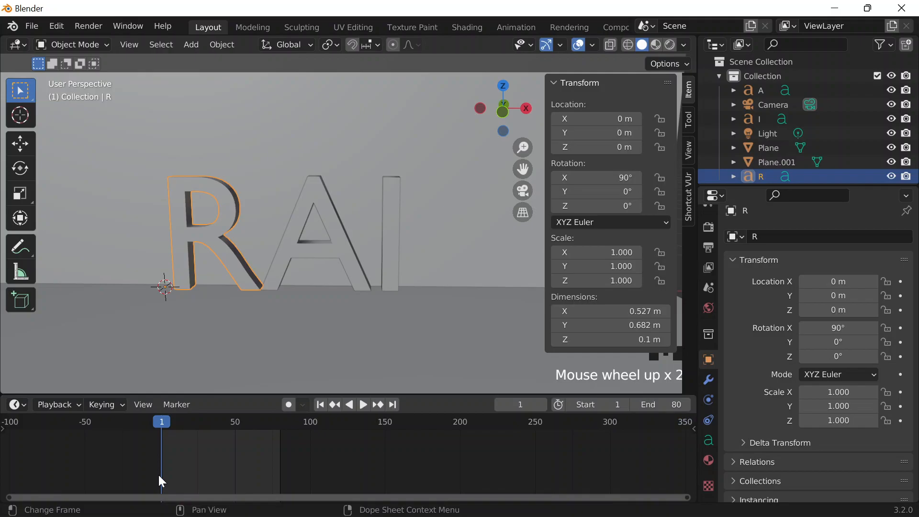
{"action": "scroll", "coordinate": [159, 481], "scroll_direction": "up", "scroll_amount": 1}
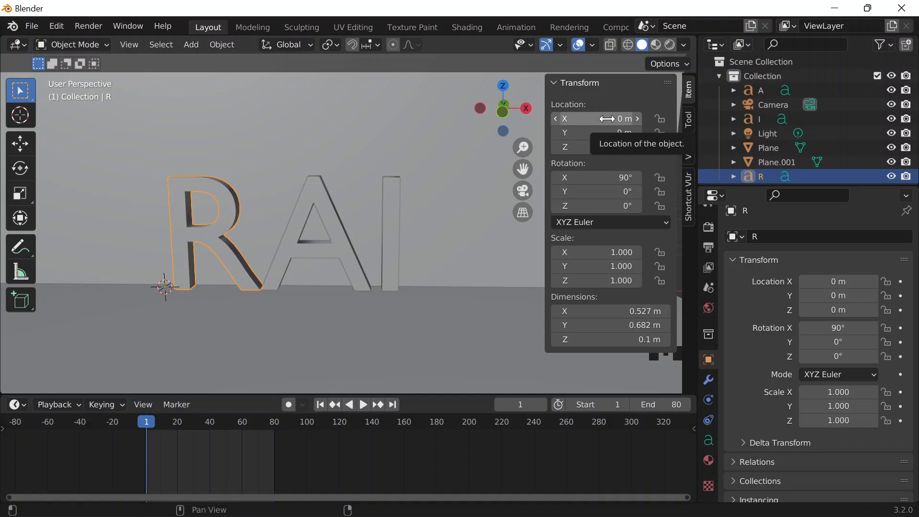
{"action": "key", "text": "i"}
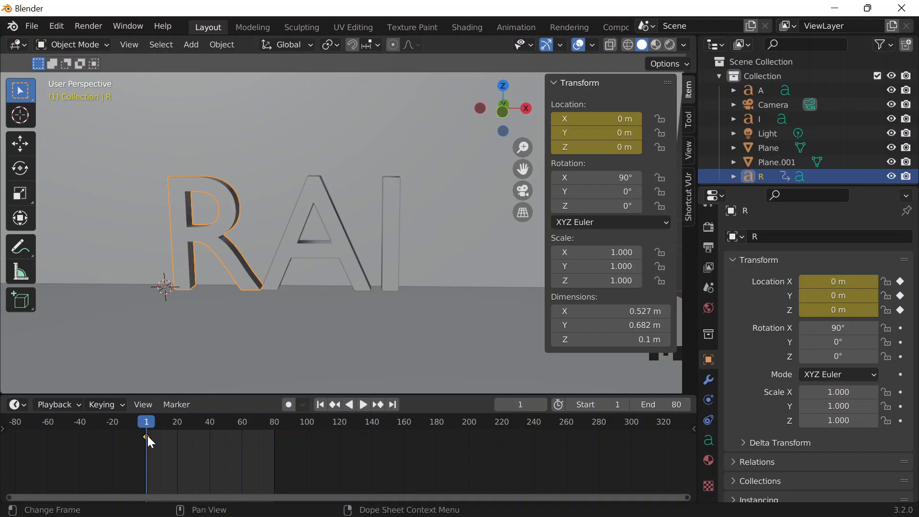
{"action": "left_click", "coordinate": [303, 201]}
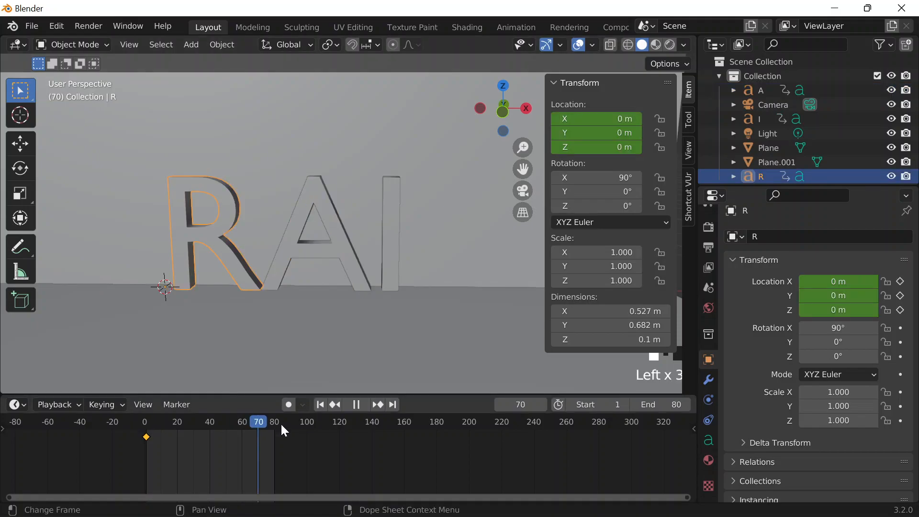
Scrub the timeline to frame 80 and back to frame 40 to examine the animation range.
{"action": "left_click", "coordinate": [277, 424]}
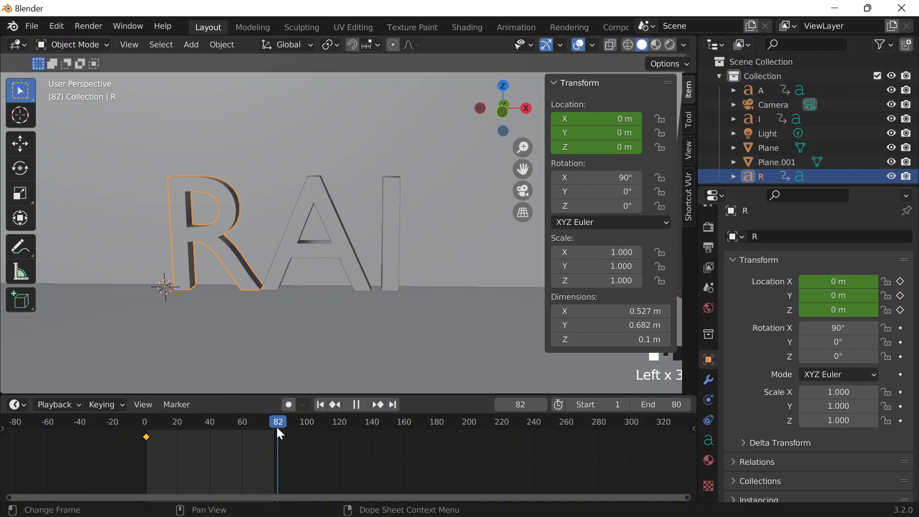
{"action": "left_click_drag", "start_coordinate": [277, 428], "coordinate": [276, 429]}
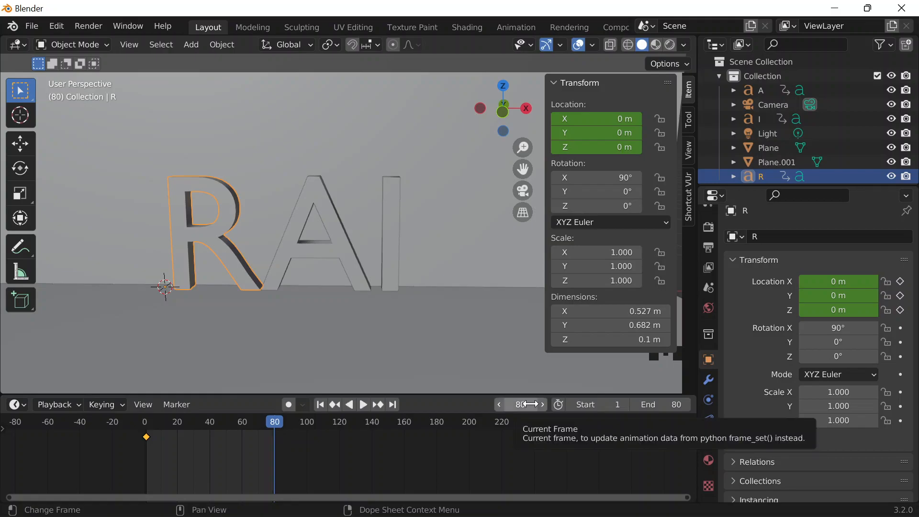
{"action": "key", "text": "space"}
{"action": "left_click", "coordinate": [211, 430]}
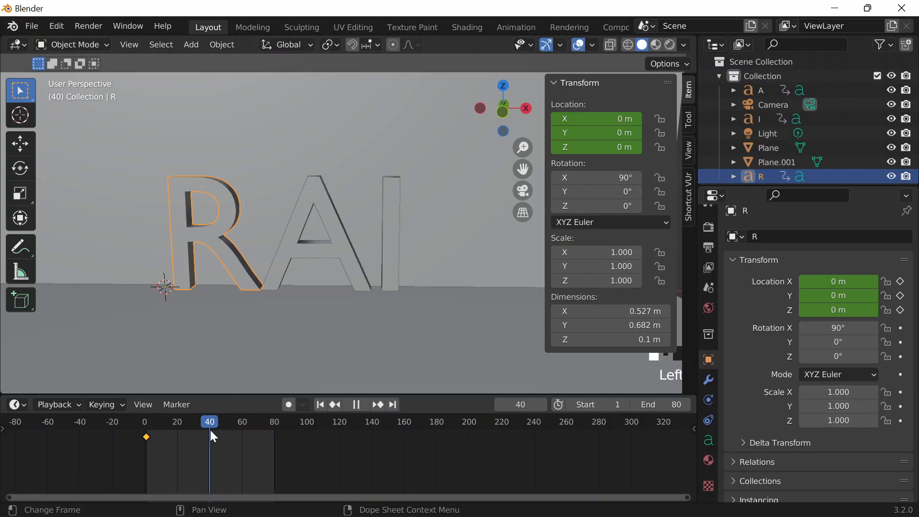
Stop the playback, set the letter R's Z location to 0.2 m at frame 40, and insert a location keyframe.
{"action": "key", "text": "space"}
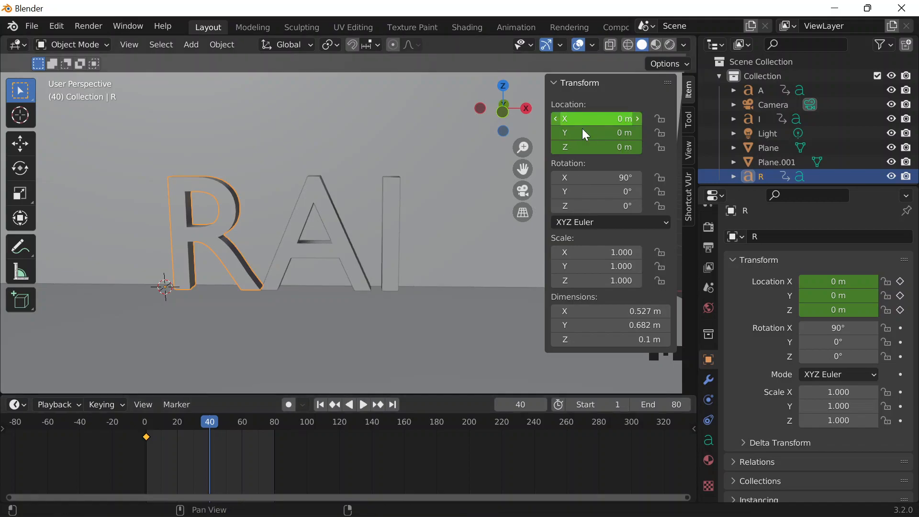
{"action": "left_click_drag", "start_coordinate": [585, 147], "coordinate": [611, 147]}
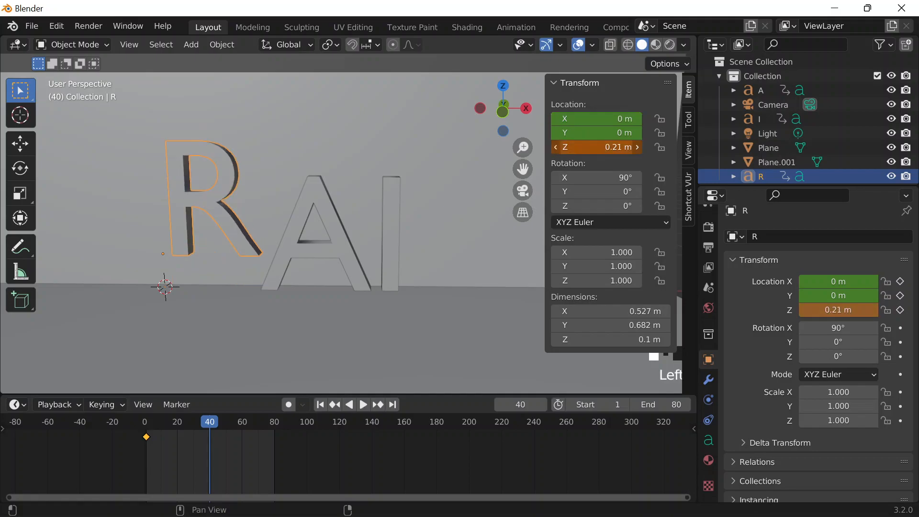
{"action": "left_click", "coordinate": [611, 147]}
{"action": "type", "text": "0.2"}
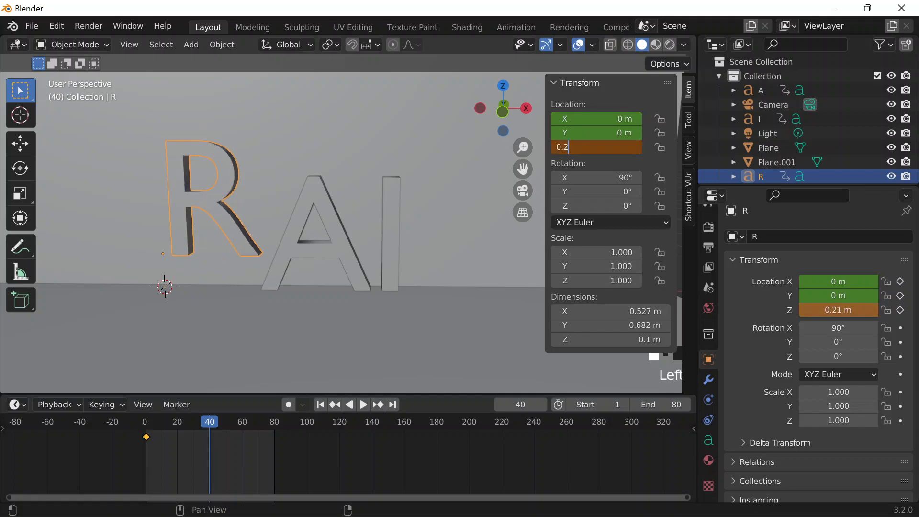
{"action": "key", "text": "Return"}
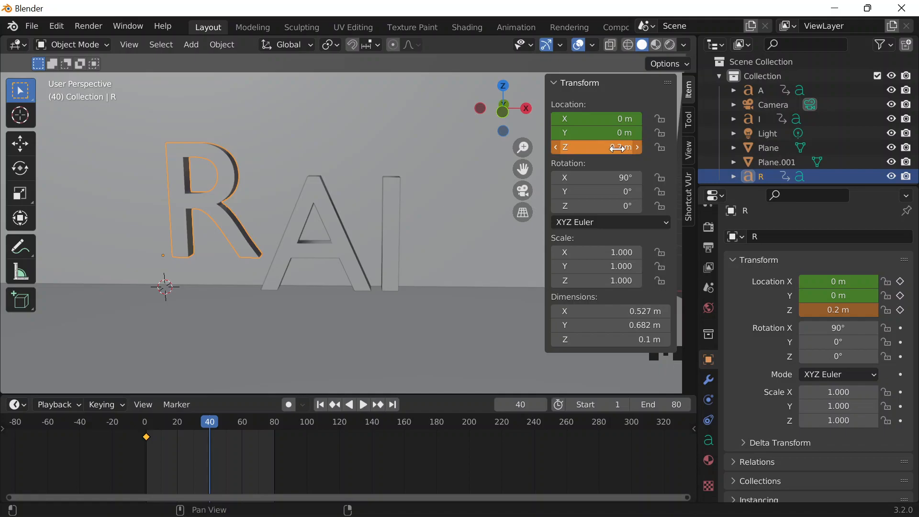
{"action": "key", "text": "i"}
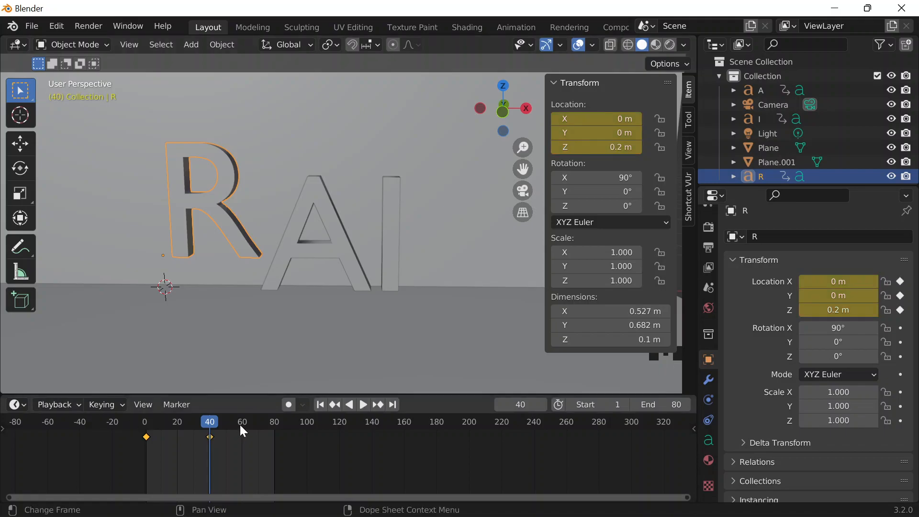
Set the letter R's Z location back to 0 m at frame 80 and insert a location keyframe.
{"action": "left_click", "coordinate": [275, 426]}
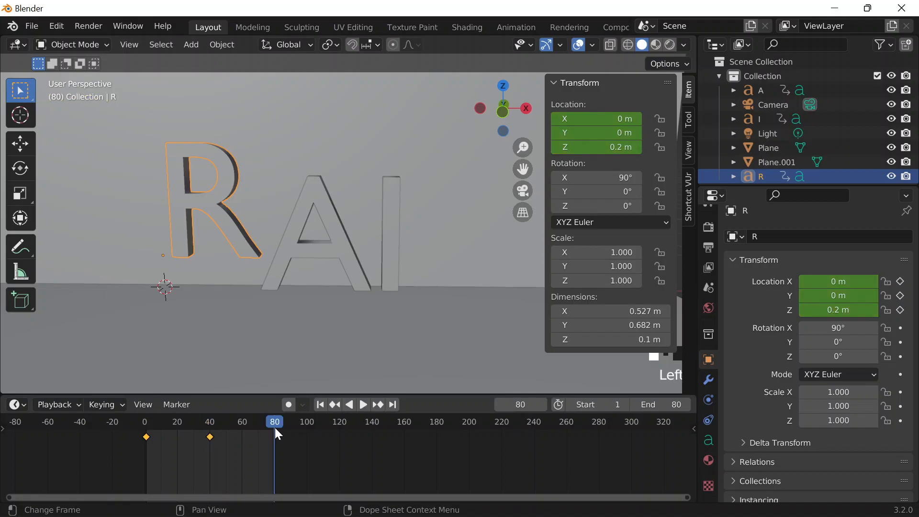
{"action": "left_click", "coordinate": [596, 147]}
{"action": "type", "text": "0"}
{"action": "key", "text": "Return"}
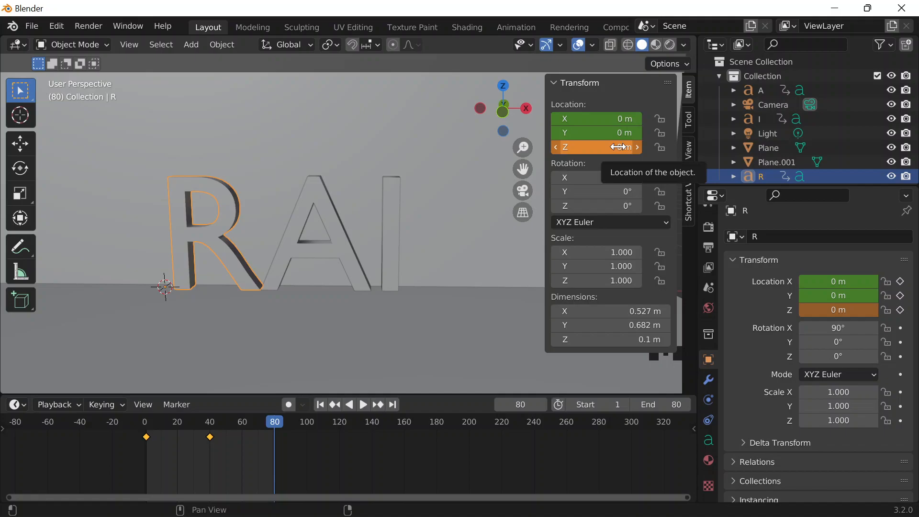
{"action": "key", "text": "i"}
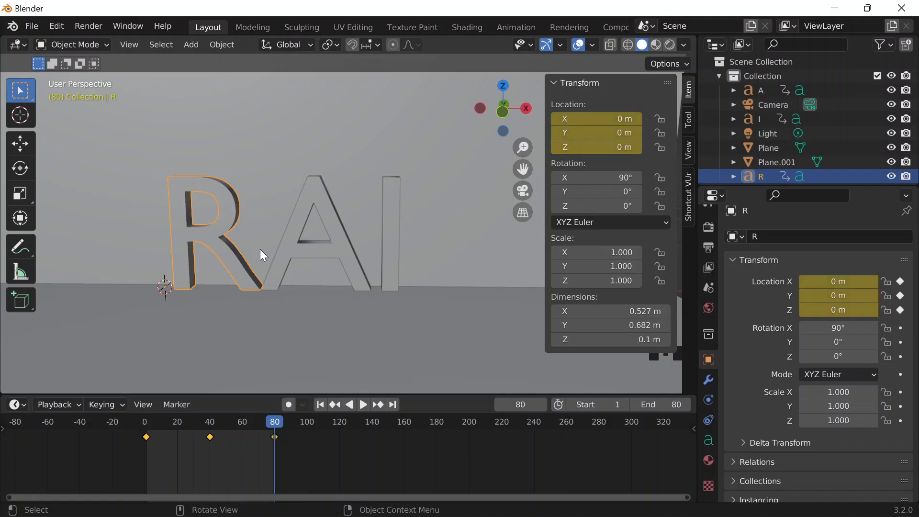
Scrub the timeline back from frame 80 to frame 0 to review the letter R's motion, and select the letter A.
{"action": "left_click_drag", "start_coordinate": [280, 423], "coordinate": [211, 432]}
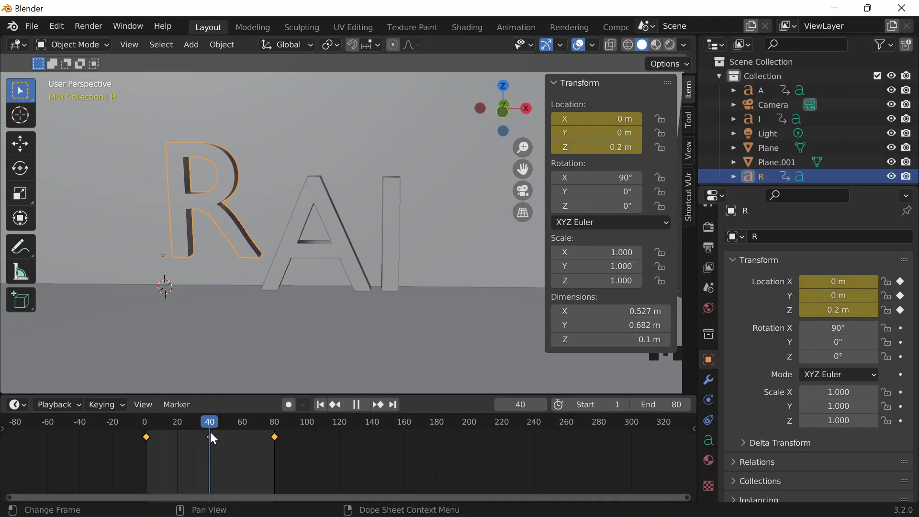
{"action": "left_click_drag", "start_coordinate": [211, 432], "coordinate": [143, 443]}
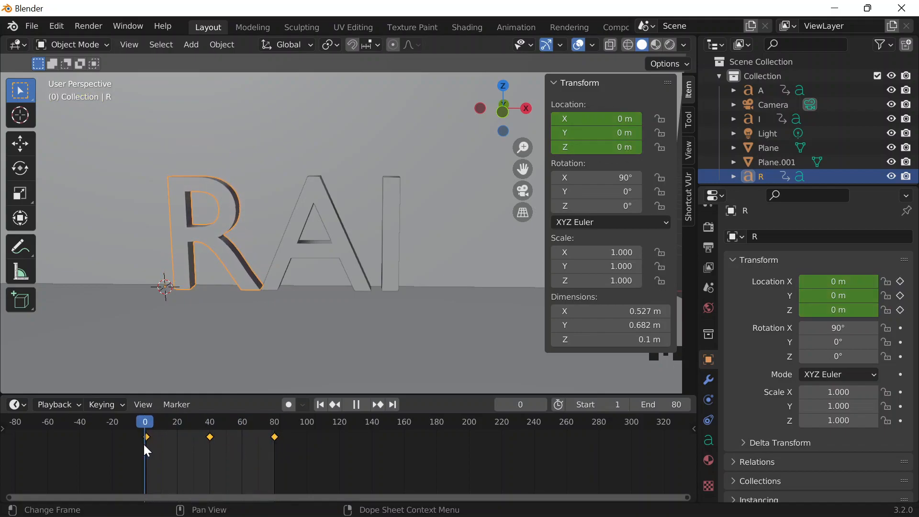
{"action": "left_click", "coordinate": [297, 218]}
{"action": "left_click", "coordinate": [211, 431]}
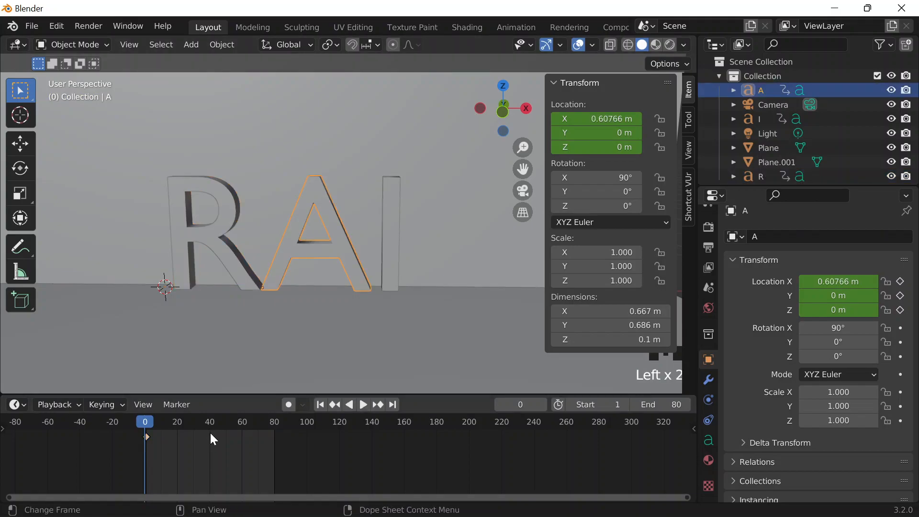
{"action": "left_click", "coordinate": [601, 404]}
{"action": "type", "text": "40"}
{"action": "key", "text": "Return"}
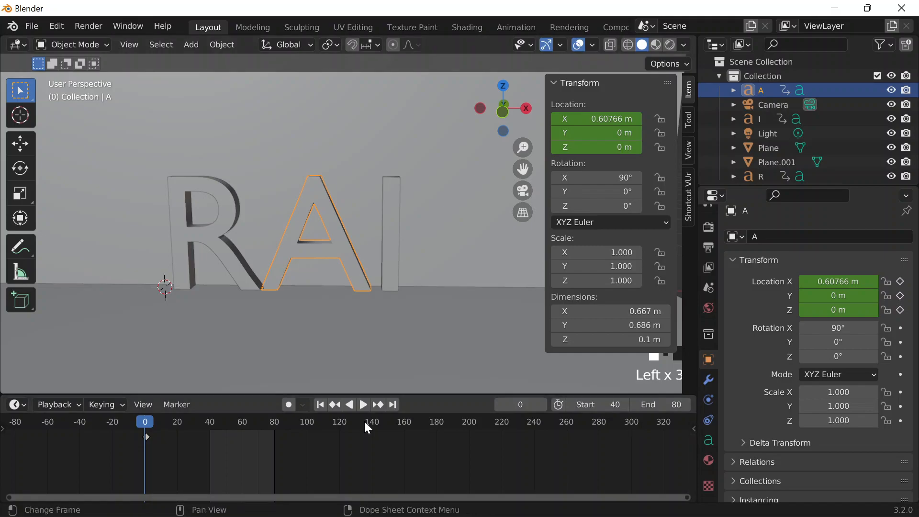
{"action": "key", "text": "ctrl+z"}
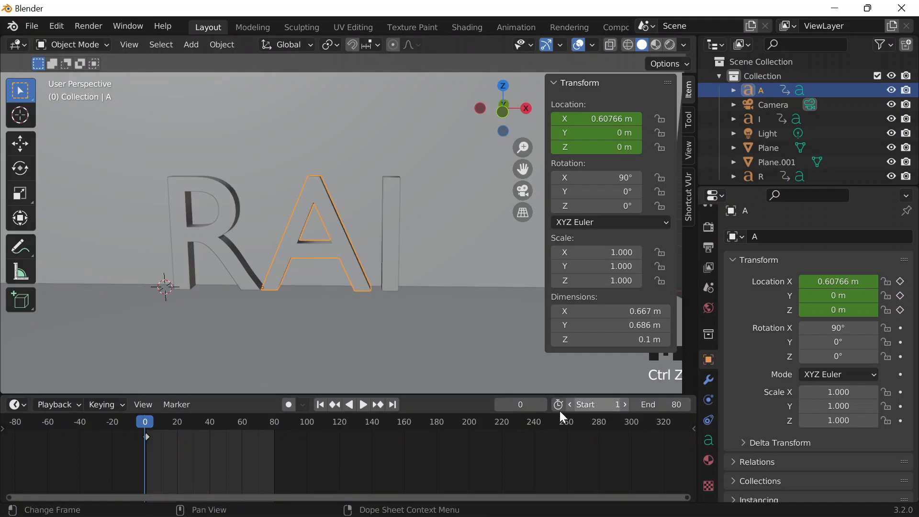
Go to frame 40, set the letter A's Z location to 0.4 m, and insert a location keyframe.
{"action": "left_click", "coordinate": [520, 405]}
{"action": "type", "text": "40"}
{"action": "key", "text": "Return"}
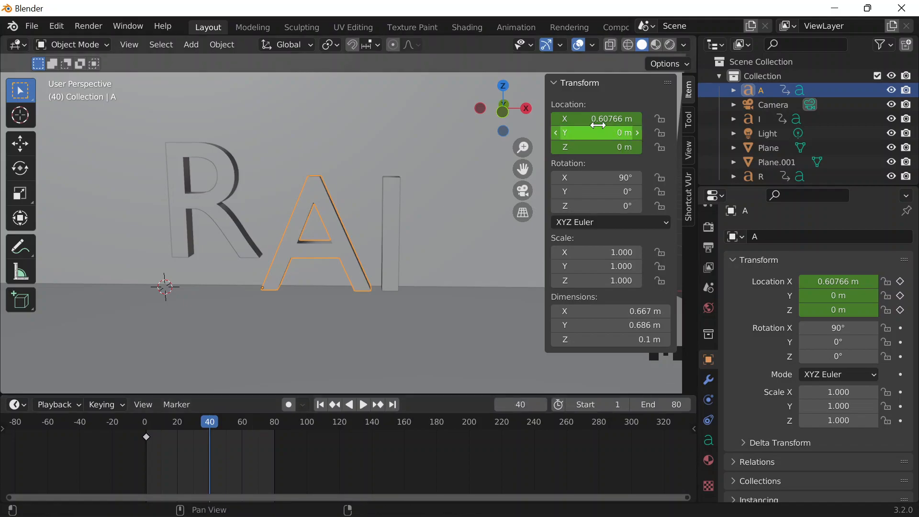
{"action": "scroll", "coordinate": [234, 178], "scroll_direction": "up", "scroll_amount": 2}
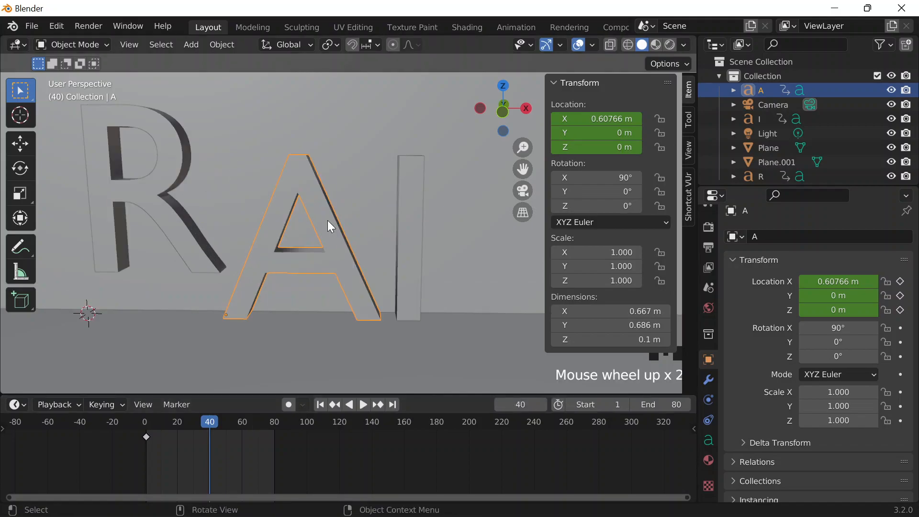
{"action": "scroll", "coordinate": [330, 225], "scroll_direction": "down", "scroll_amount": 4}
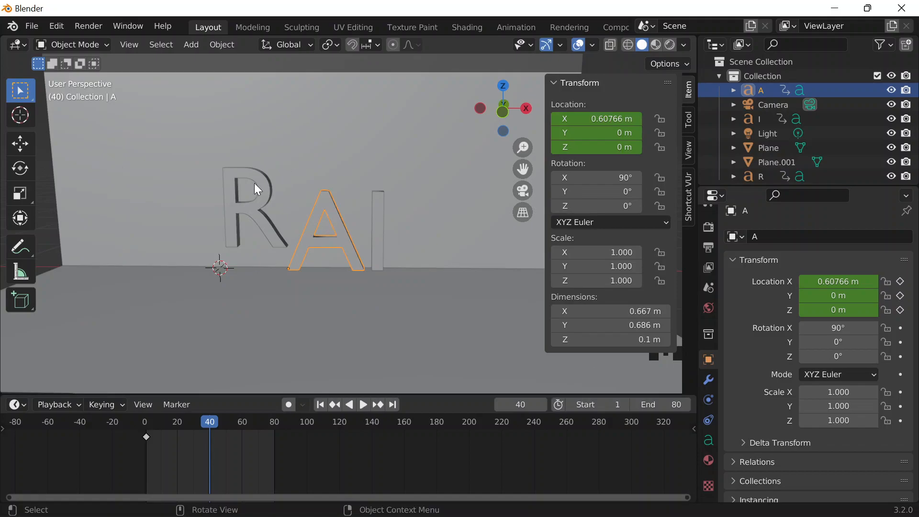
{"action": "left_click", "coordinate": [604, 142]}
{"action": "type", "text": "0.4"}
{"action": "key", "text": "Return"}
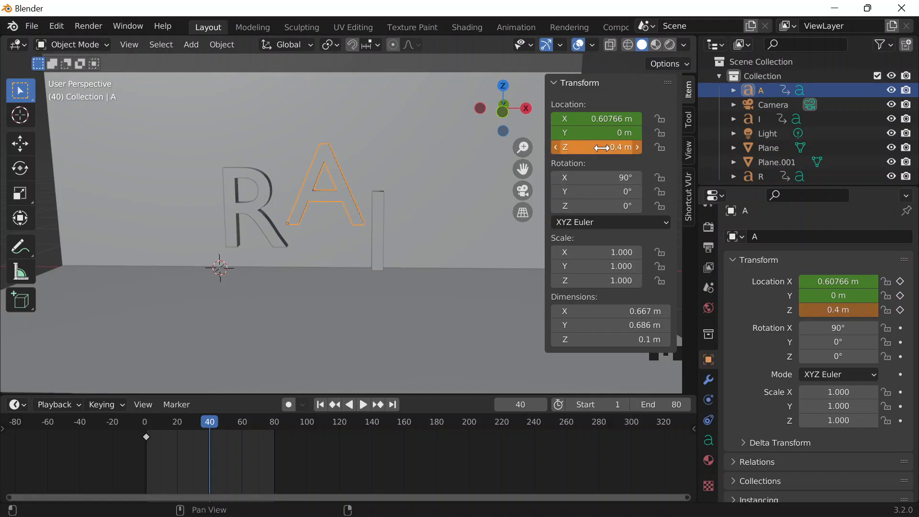
{"action": "key", "text": "i"}
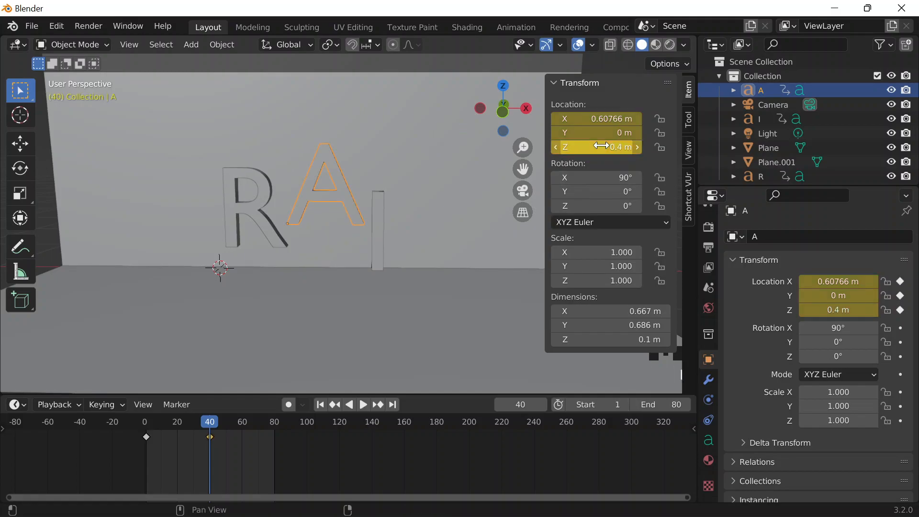
Set the letter I's Z location to 0.6 m at frame 40 and insert a location keyframe.
{"action": "left_click", "coordinate": [378, 208]}
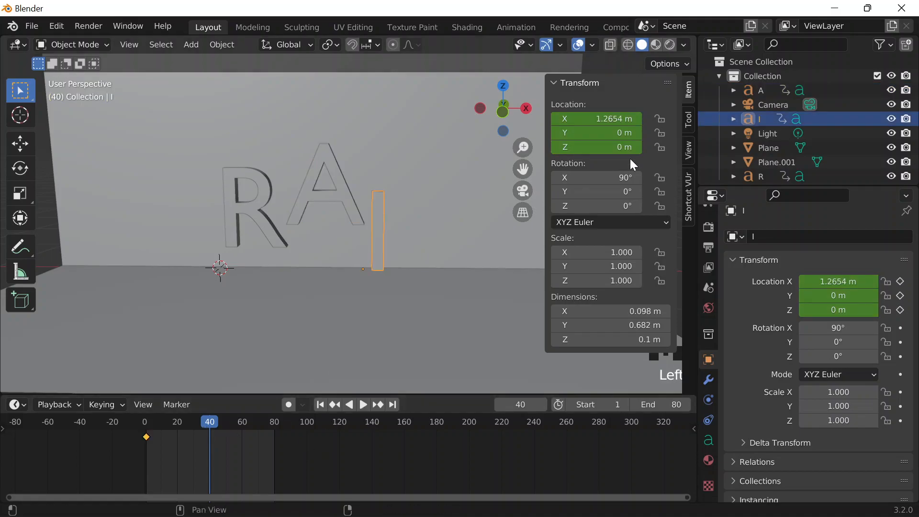
{"action": "double_click", "coordinate": [617, 147]}
{"action": "type", "text": "0.6"}
{"action": "key", "text": "Return"}
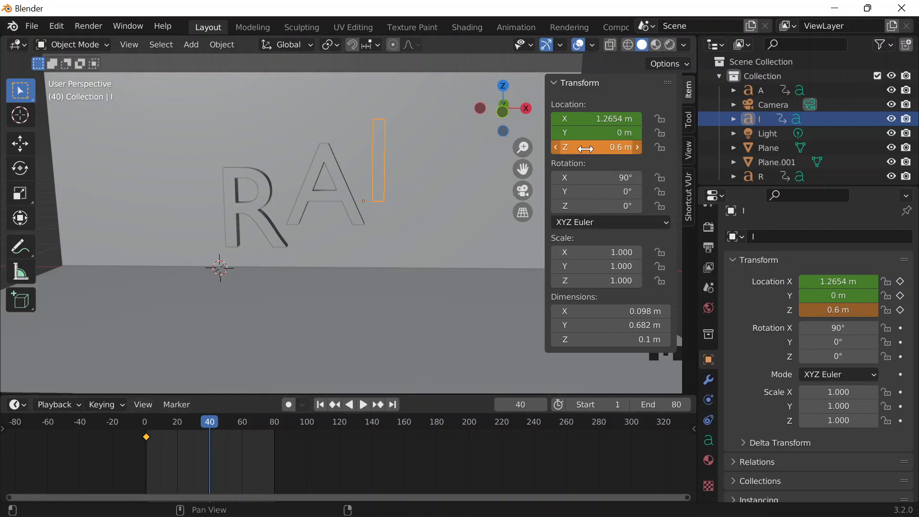
{"action": "key", "text": "i"}
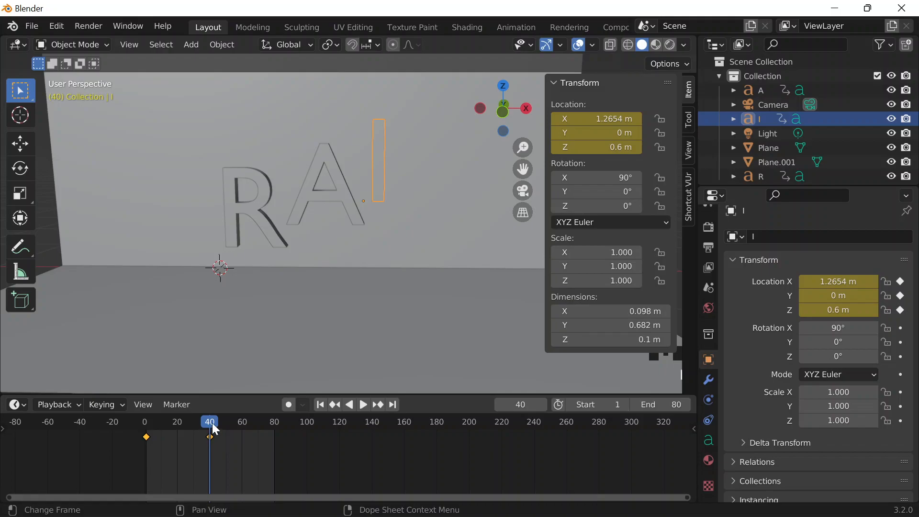
Go to frame 80, set the letter A's Z location to 0 m, and insert a location keyframe.
{"action": "left_click", "coordinate": [310, 183]}
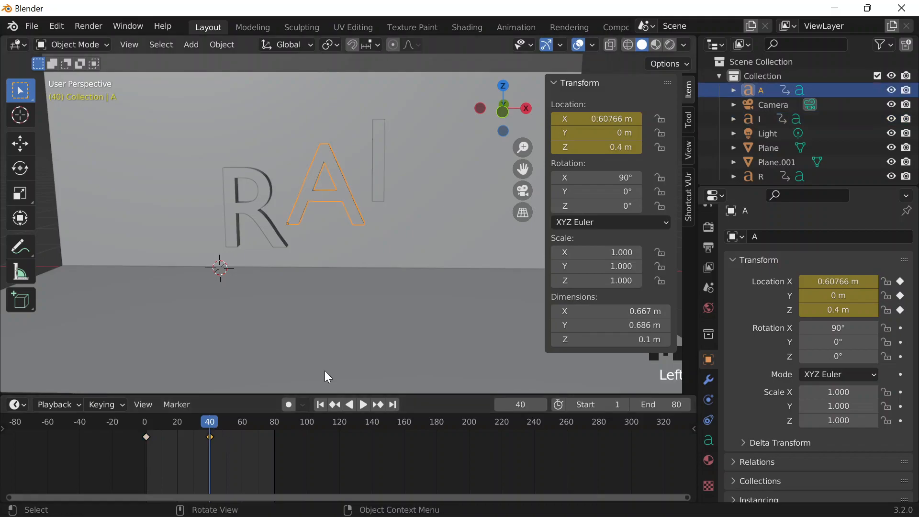
{"action": "left_click", "coordinate": [540, 404]}
{"action": "left_click", "coordinate": [540, 404]}
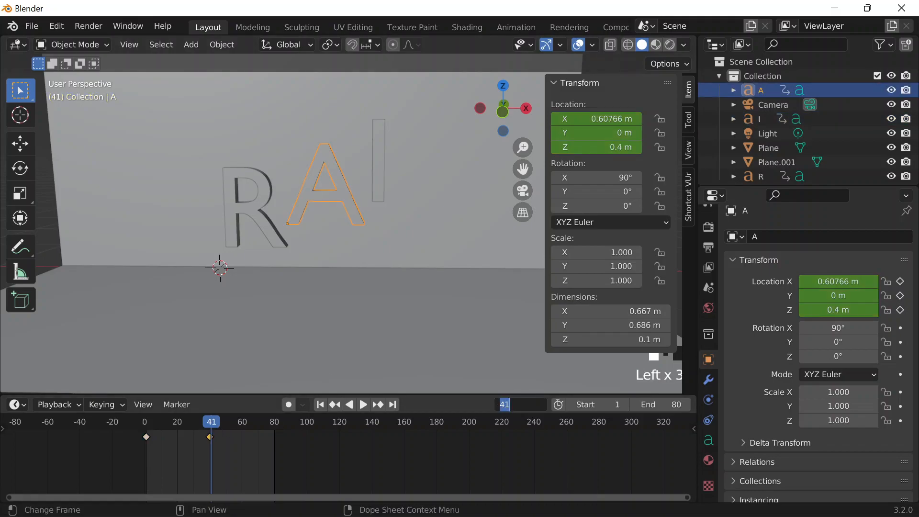
{"action": "type", "text": "80"}
{"action": "key", "text": "Return"}
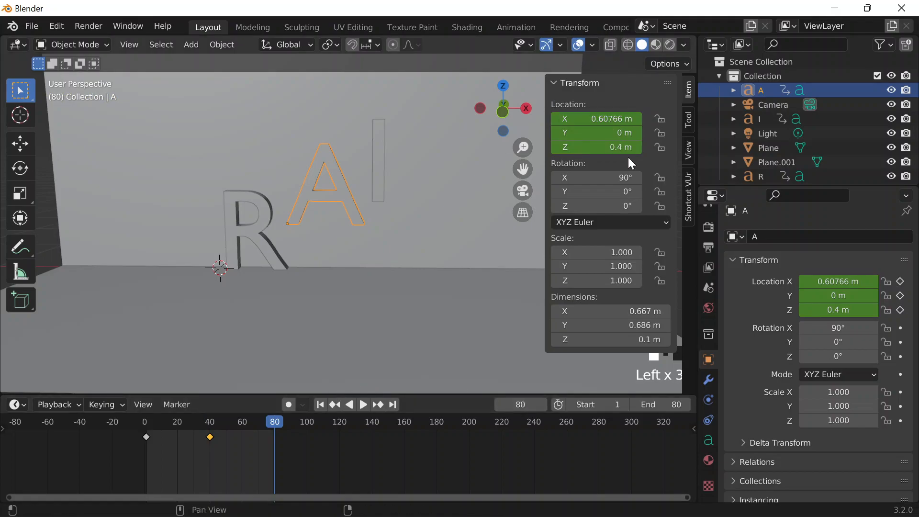
{"action": "left_click", "coordinate": [598, 147]}
{"action": "type", "text": "0"}
{"action": "key", "text": "Return"}
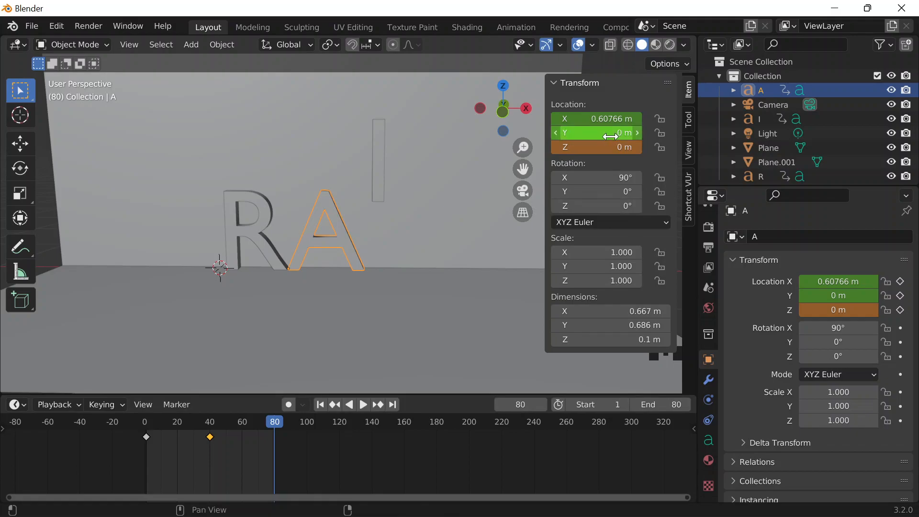
{"action": "key", "text": "i"}
Set the letter I's Z location to 0 m at frame 80 and insert a location keyframe.
{"action": "left_click", "coordinate": [380, 160]}
{"action": "left_click", "coordinate": [598, 147]}
{"action": "type", "text": "0"}
{"action": "key", "text": "Return"}
{"action": "key", "text": "i"}
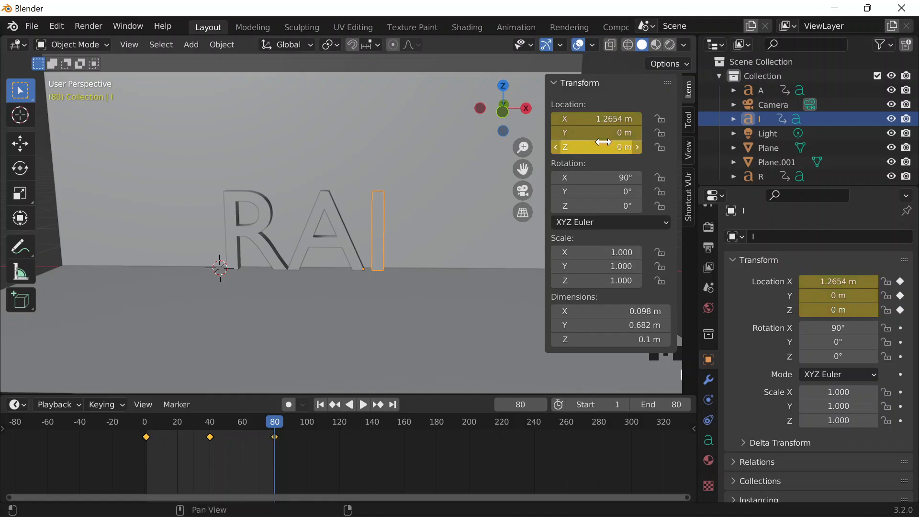
Play the animation from frame 1 and examine the motion of the three letters in front of the wall.
{"action": "left_click", "coordinate": [370, 142]}
{"action": "left_click", "coordinate": [525, 405]}
{"action": "type", "text": "1"}
{"action": "key", "text": "Return"}
{"action": "left_click", "coordinate": [363, 405]}
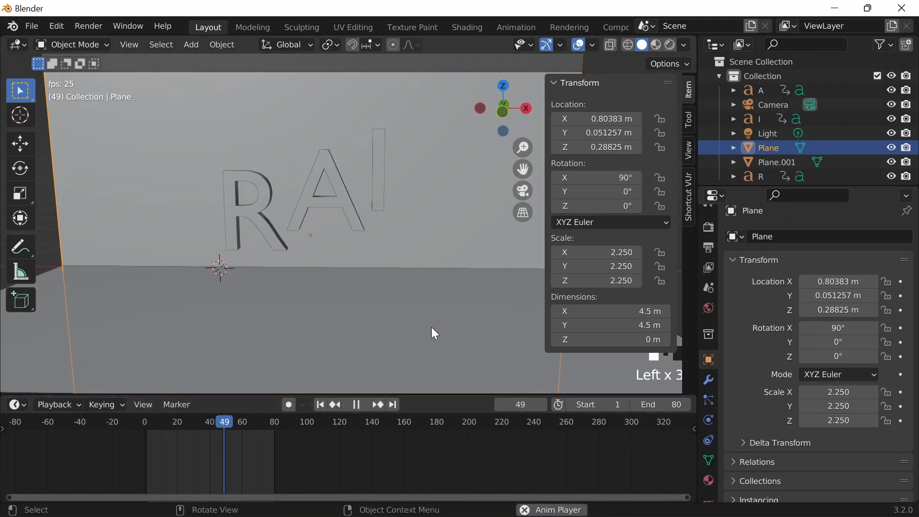
{"action": "middle_click_drag", "start_coordinate": [300, 304], "coordinate": [331, 311]}
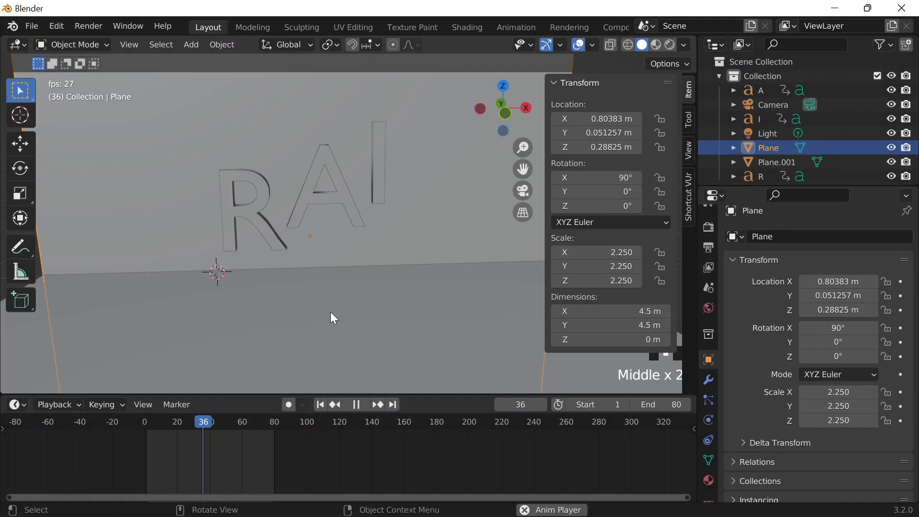
{"action": "scroll", "coordinate": [323, 305], "scroll_direction": "up", "scroll_amount": 4}
{"action": "scroll", "coordinate": [324, 305], "scroll_direction": "up", "scroll_amount": 3}
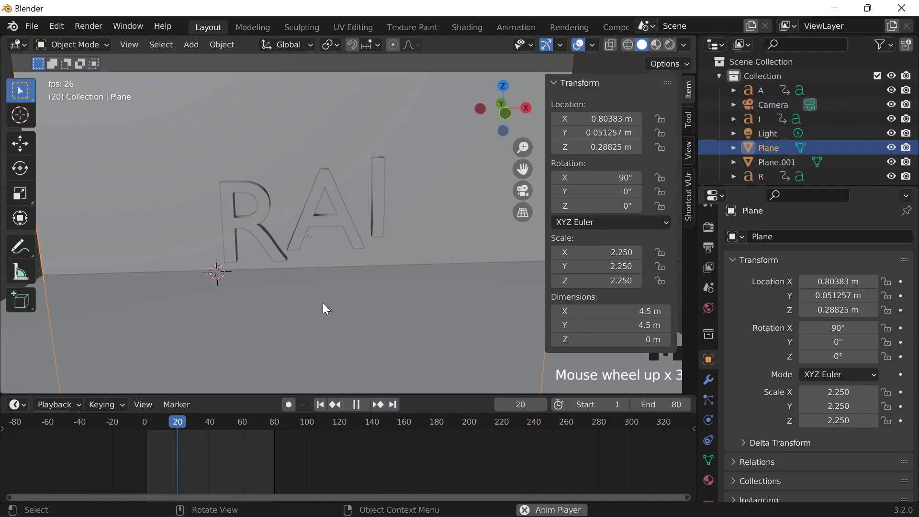
{"action": "scroll", "coordinate": [323, 303], "scroll_direction": "down", "scroll_amount": 3}
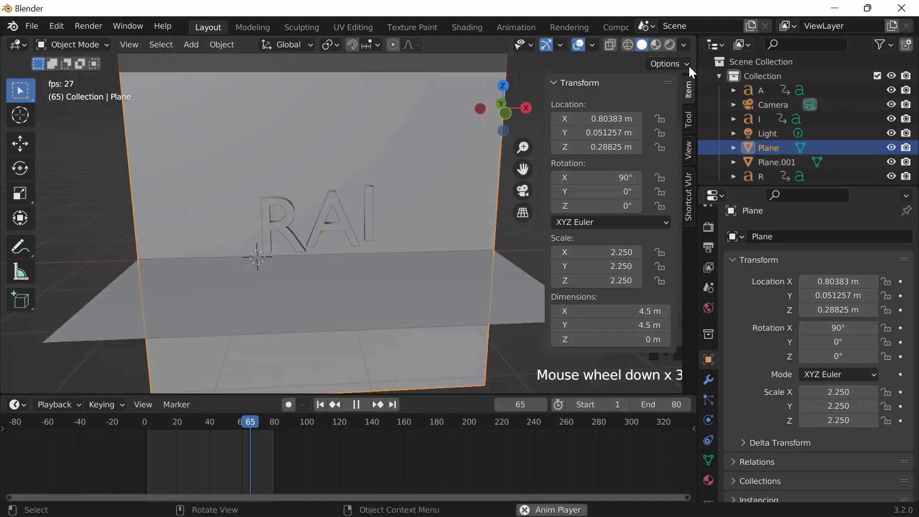
Collapse the transform values in the viewport and stop the animation playback.
{"action": "left_click", "coordinate": [673, 80]}
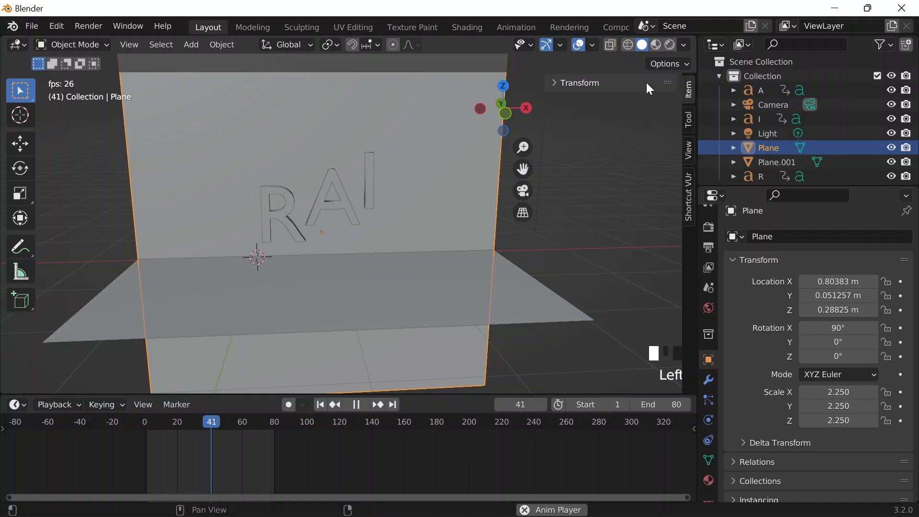
{"action": "left_click", "coordinate": [690, 102]}
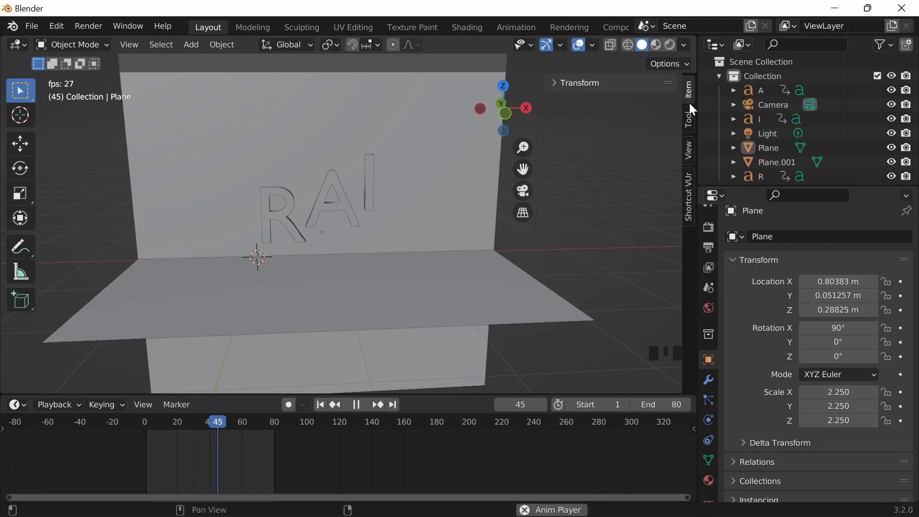
{"action": "left_click", "coordinate": [652, 46]}
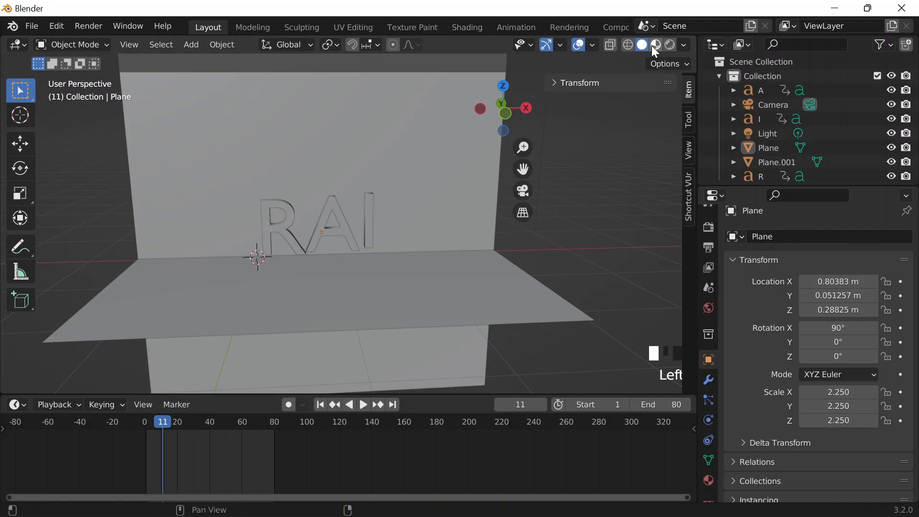
Save the scene as 62922.blend in the Desktop\Blender\Blends folder.
{"action": "key", "text": "ctrl+s"}
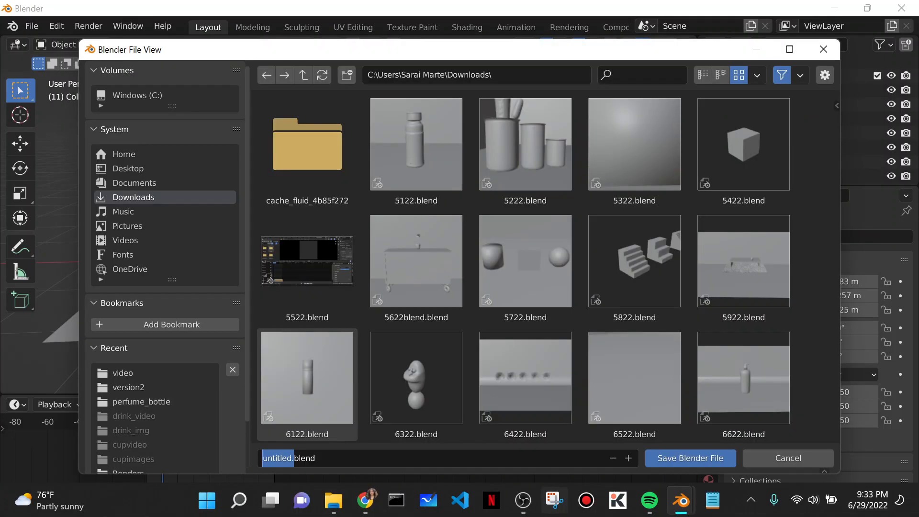
{"action": "type", "text": "6282"}
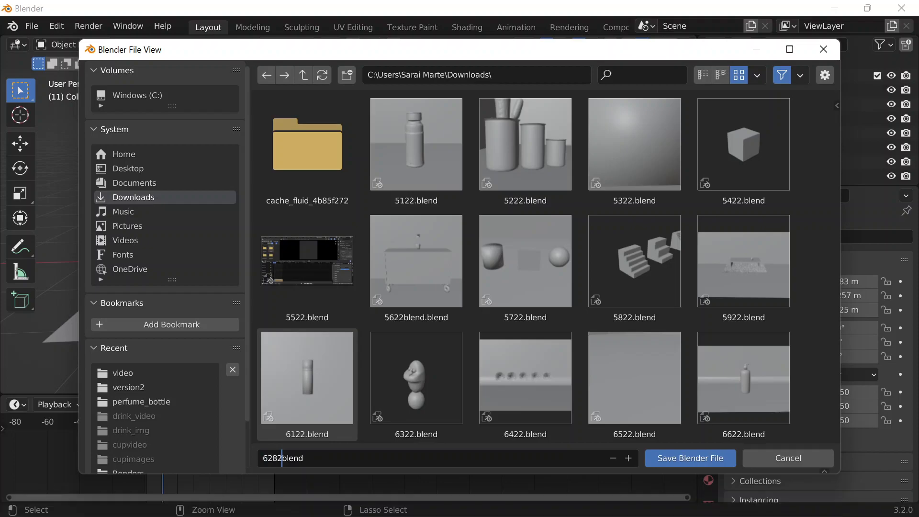
{"action": "key", "text": "BackSpace"}
{"action": "type", "text": "922"}
{"action": "key", "text": "Return"}
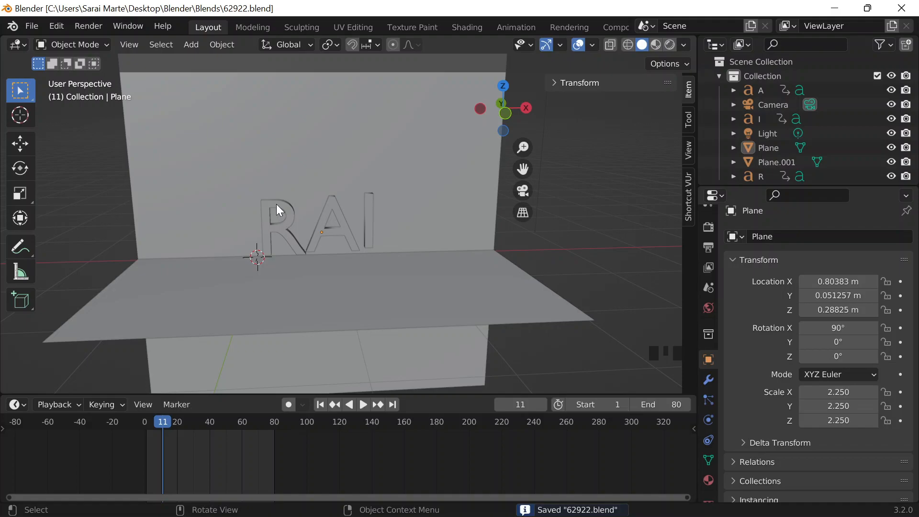
Set the viewport's solid shading to random object colours, and switch the viewport to Material Preview.
{"action": "left_click", "coordinate": [277, 206]}
{"action": "left_click", "coordinate": [684, 45]}
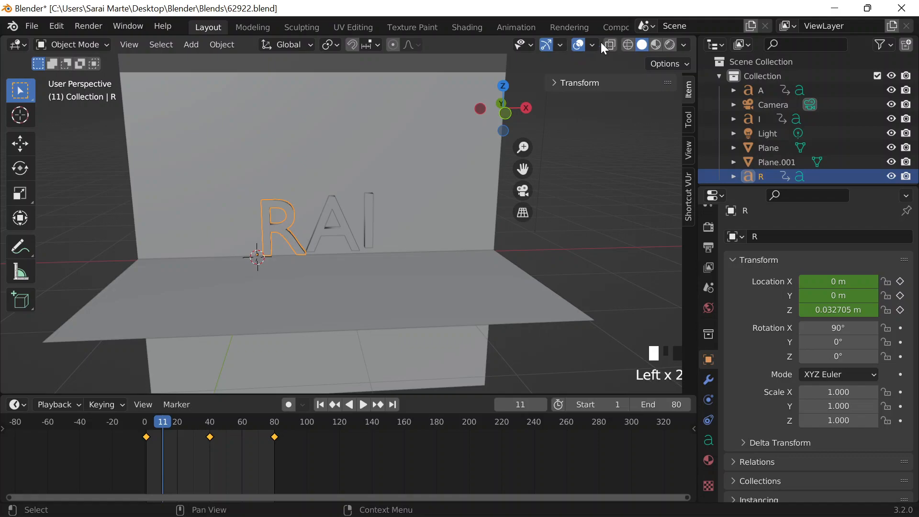
{"action": "left_click", "coordinate": [593, 45]}
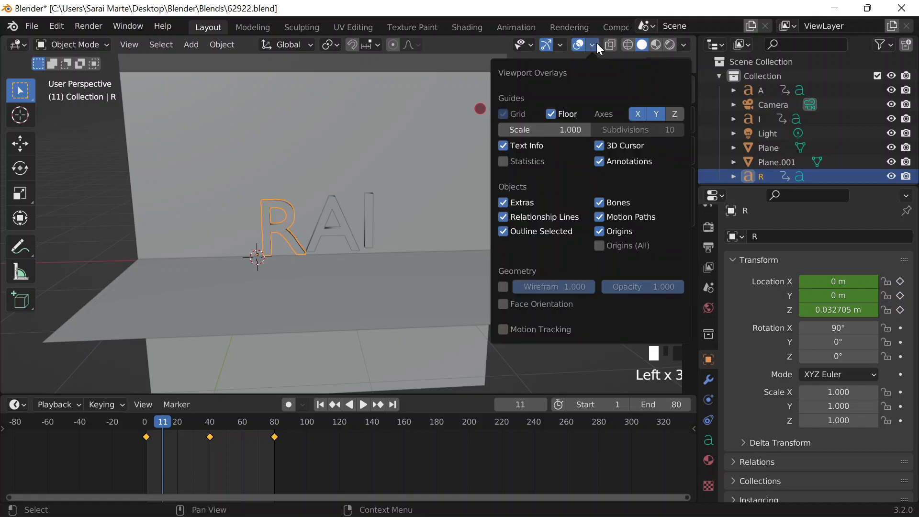
{"action": "left_click", "coordinate": [683, 44]}
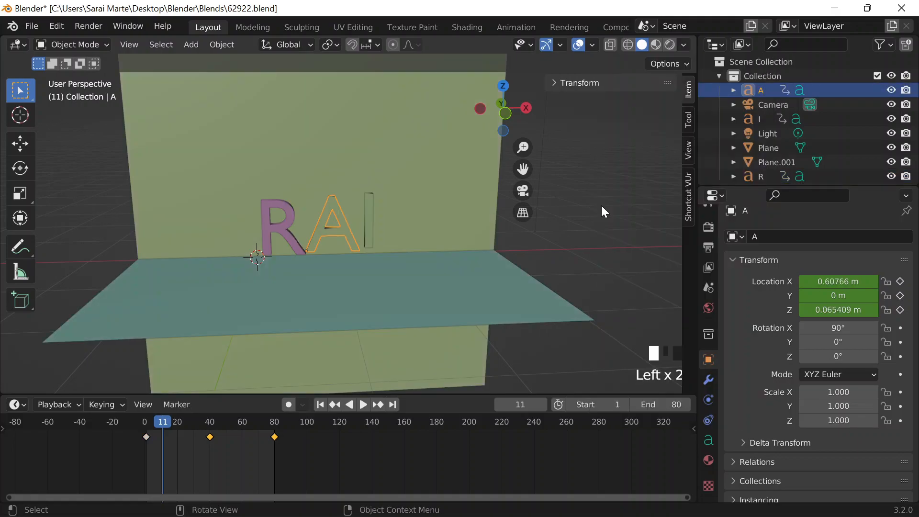
{"action": "left_click", "coordinate": [601, 205]}
{"action": "scroll", "coordinate": [601, 206], "scroll_direction": "down", "scroll_amount": 2}
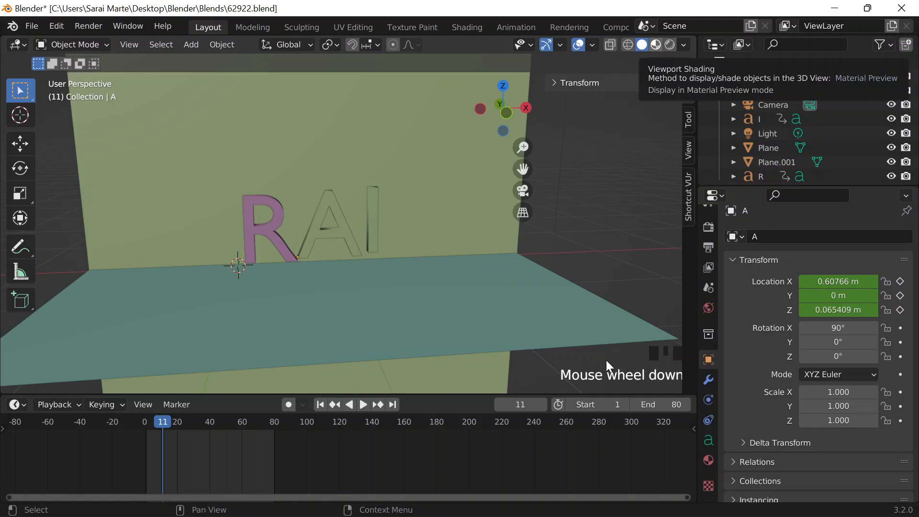
Switch to Chrome, search for coloors in a new tab, and open the Coolors Palette Generator.
{"action": "mouse_move", "coordinate": [565, 516]}
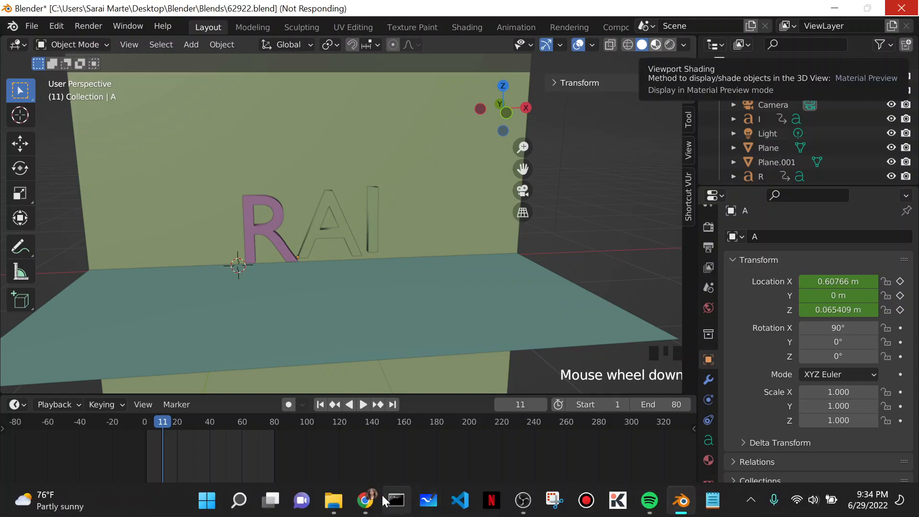
{"action": "left_click", "coordinate": [365, 500]}
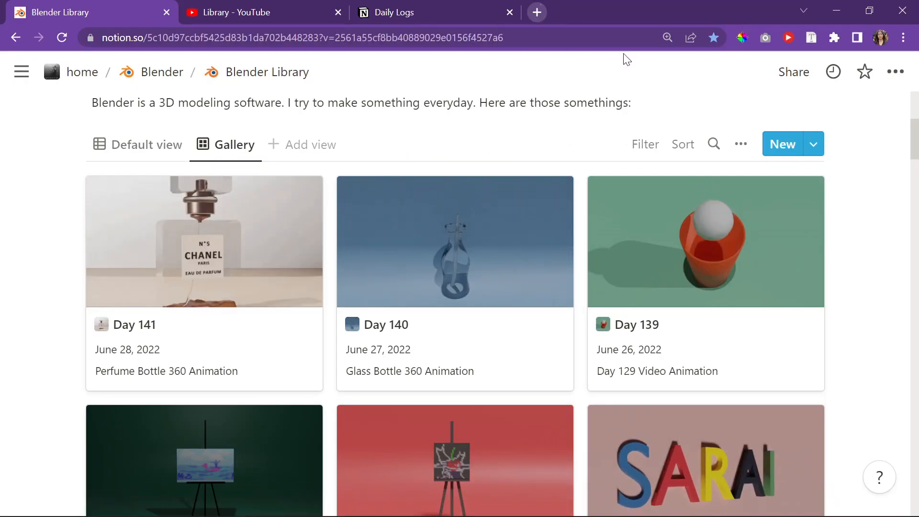
{"action": "left_click", "coordinate": [539, 11]}
{"action": "type", "text": "coloo"}
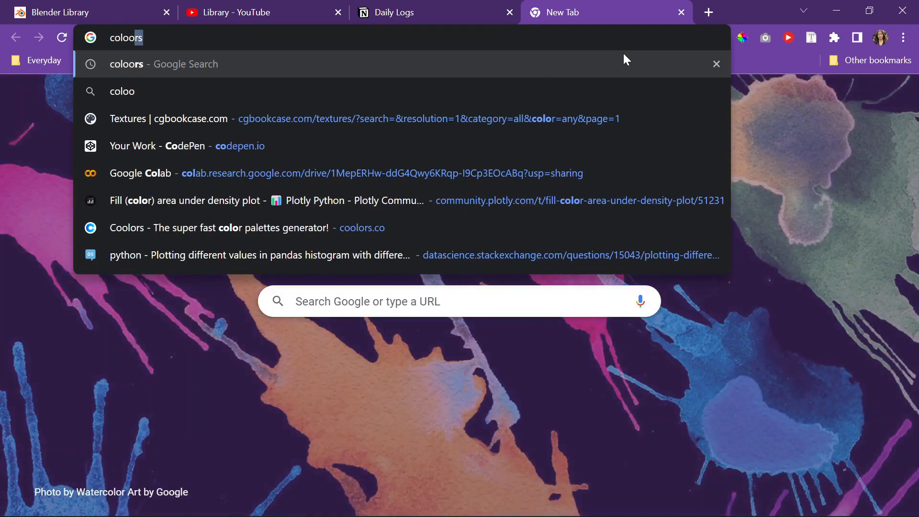
{"action": "key", "text": "Return"}
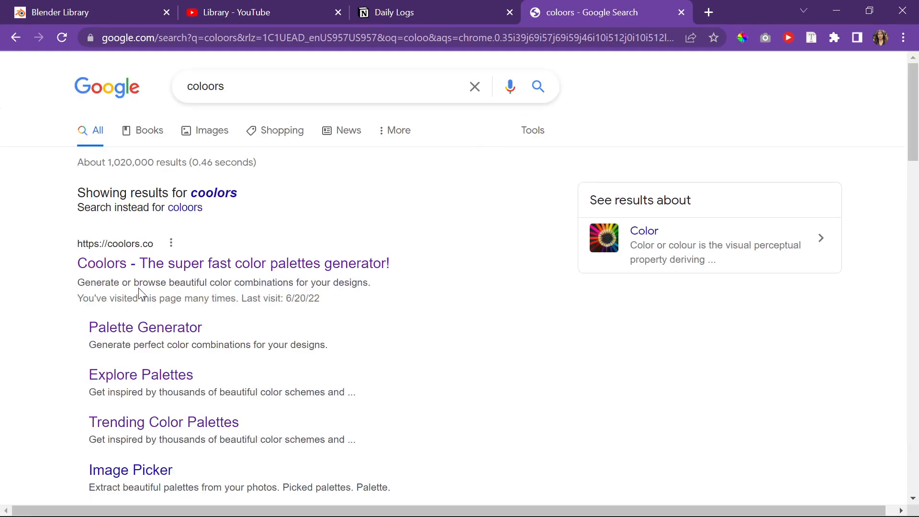
{"action": "left_click", "coordinate": [165, 331]}
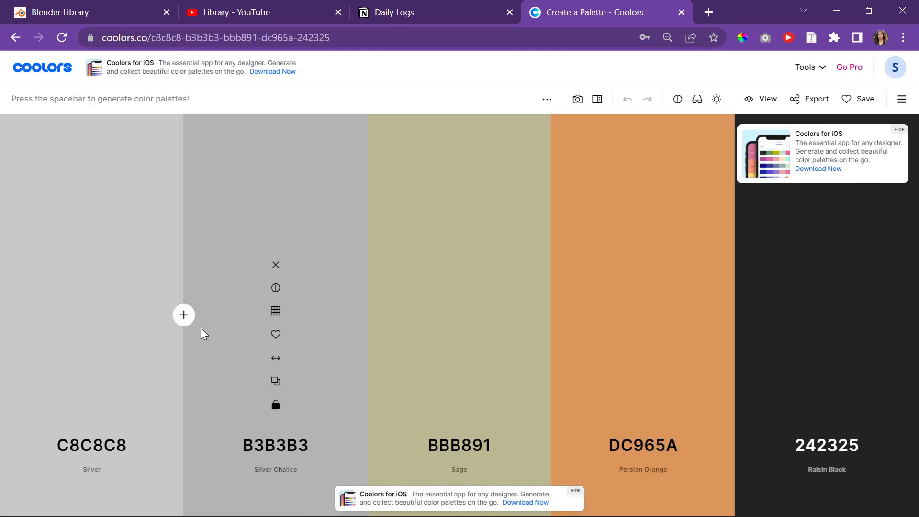
Generate palettes up to the CDF7F6, 8FB8DE, 9A94BC, 9B5094, 6A605C set, copy colour 9B5094, and return to Blender.
{"action": "key", "text": "space"}
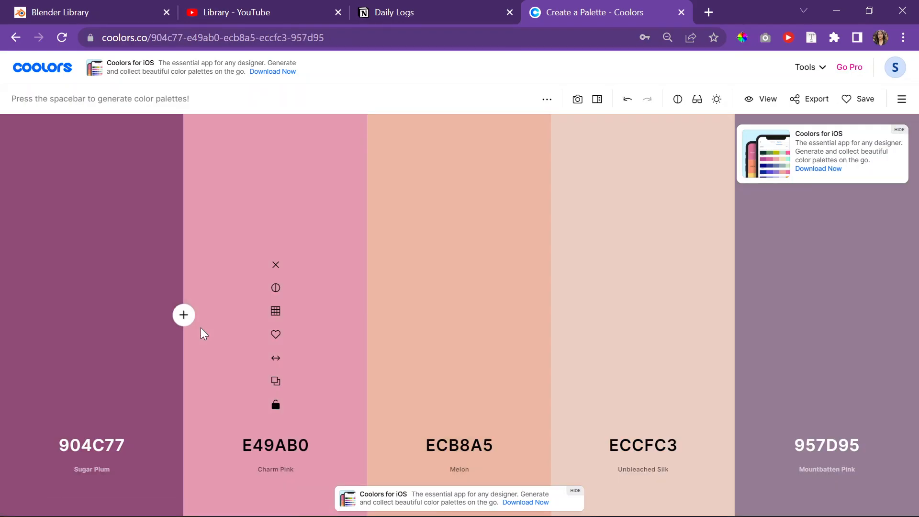
{"action": "key", "text": "space"}
{"action": "key", "text": "space"}
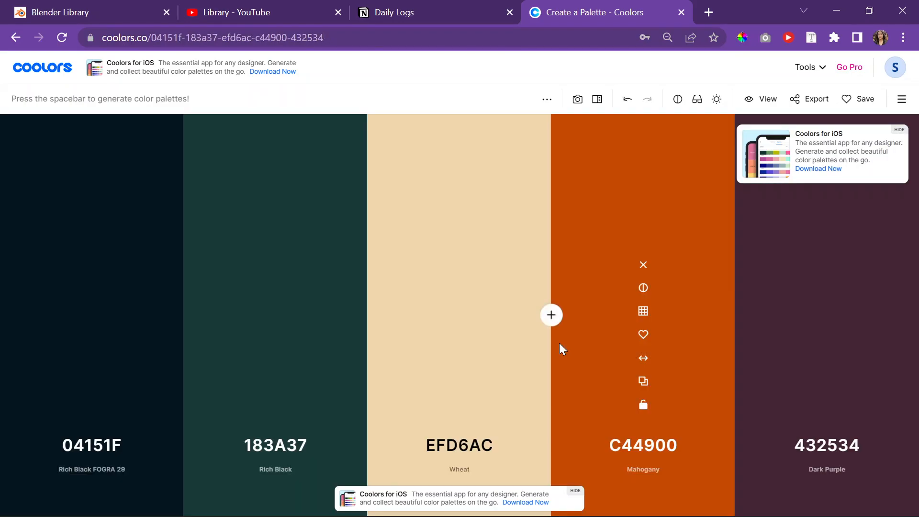
{"action": "key", "text": "space"}
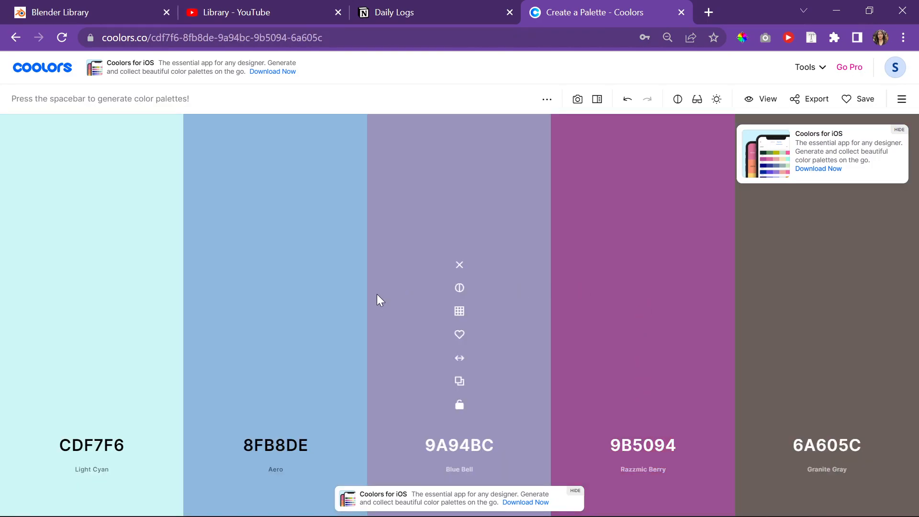
{"action": "left_click", "coordinate": [645, 388]}
{"action": "left_click", "coordinate": [838, 11]}
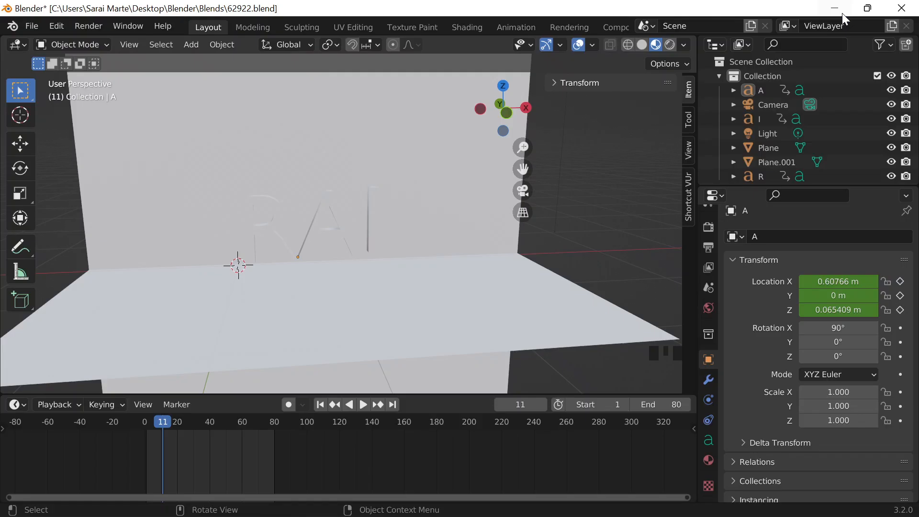
Enlarge the 3D viewport by shrinking the timeline, and add a new material to the letter R.
{"action": "left_click", "coordinate": [267, 197]}
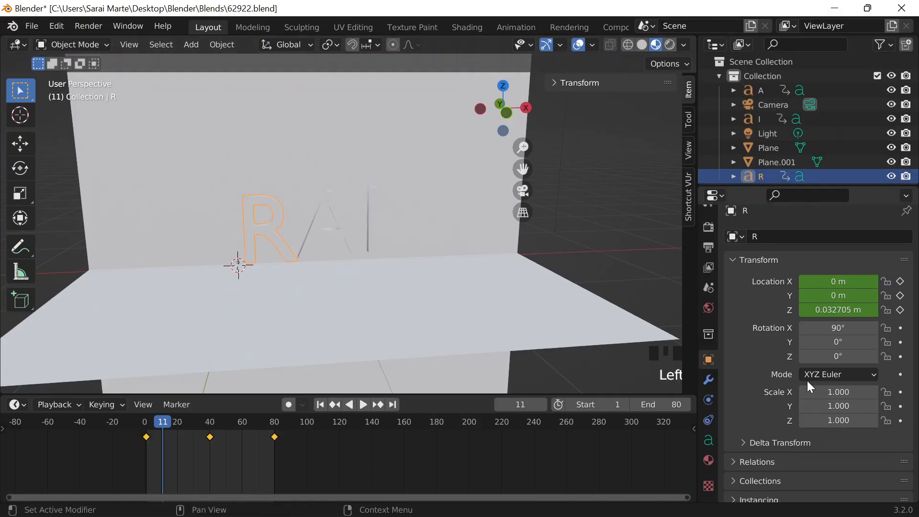
{"action": "scroll", "coordinate": [717, 438], "scroll_direction": "down", "scroll_amount": 6}
{"action": "scroll", "coordinate": [717, 438], "scroll_direction": "down", "scroll_amount": 2}
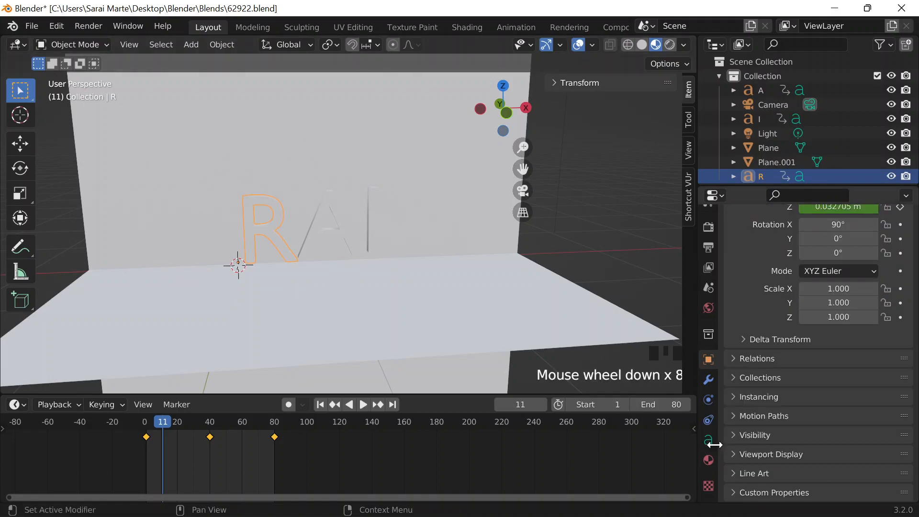
{"action": "left_click", "coordinate": [709, 461]}
{"action": "left_click_drag", "start_coordinate": [400, 395], "coordinate": [404, 503]}
{"action": "scroll", "coordinate": [712, 392], "scroll_direction": "down", "scroll_amount": 2}
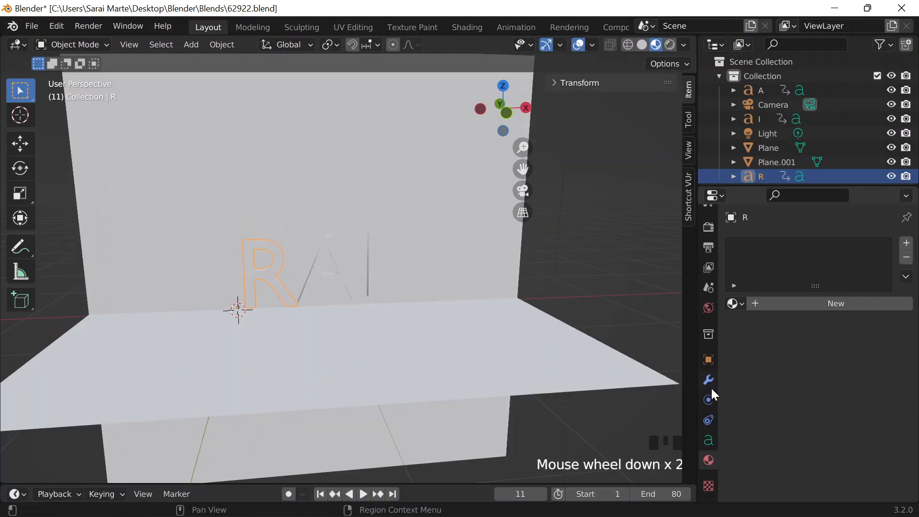
{"action": "left_click", "coordinate": [809, 304]}
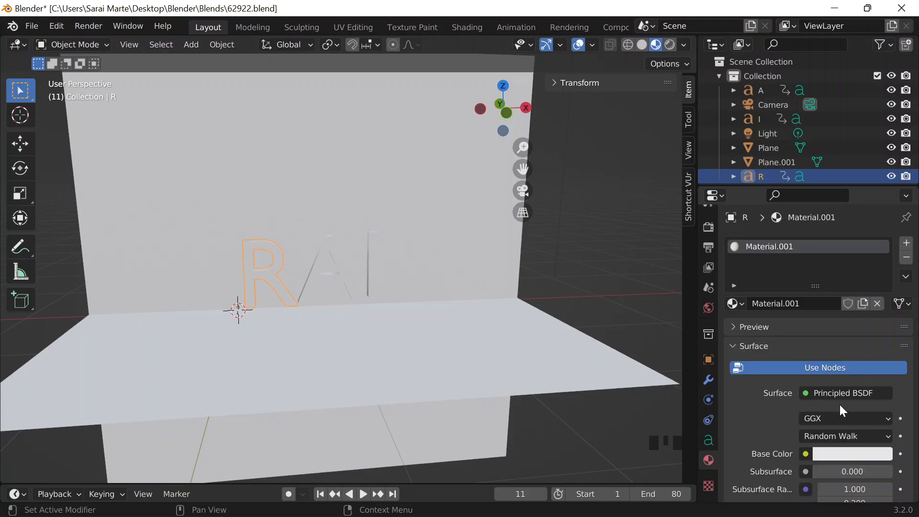
Set the base colour of the letter R's material to hex 9B5094.
{"action": "scroll", "coordinate": [839, 405], "scroll_direction": "down", "scroll_amount": 2}
{"action": "left_click", "coordinate": [827, 417]}
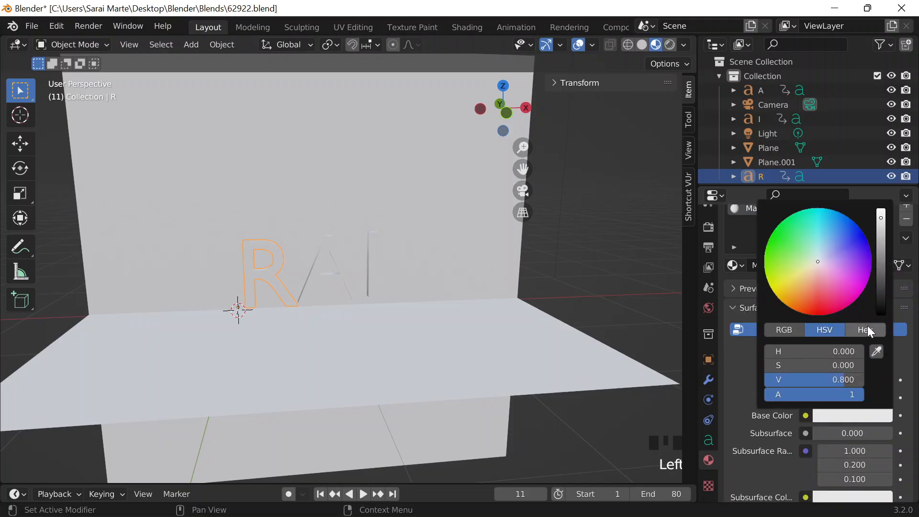
{"action": "left_click", "coordinate": [867, 330]}
{"action": "left_click", "coordinate": [814, 352]}
{"action": "type", "text": "9B5094"}
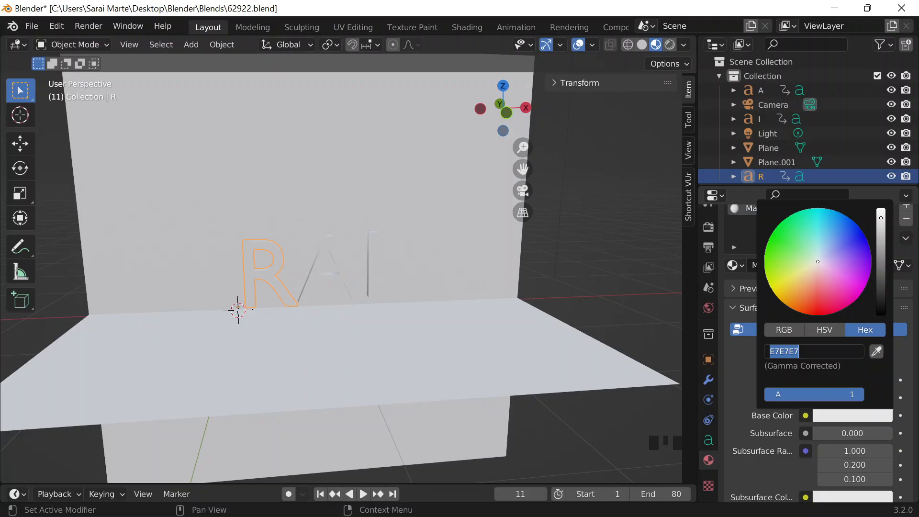
{"action": "key", "text": "Return"}
Select the letter A, copy colour 8FB8DE from the Coolors palette in Chrome, and return to Blender.
{"action": "left_click", "coordinate": [321, 264]}
{"action": "mouse_move", "coordinate": [717, 493]}
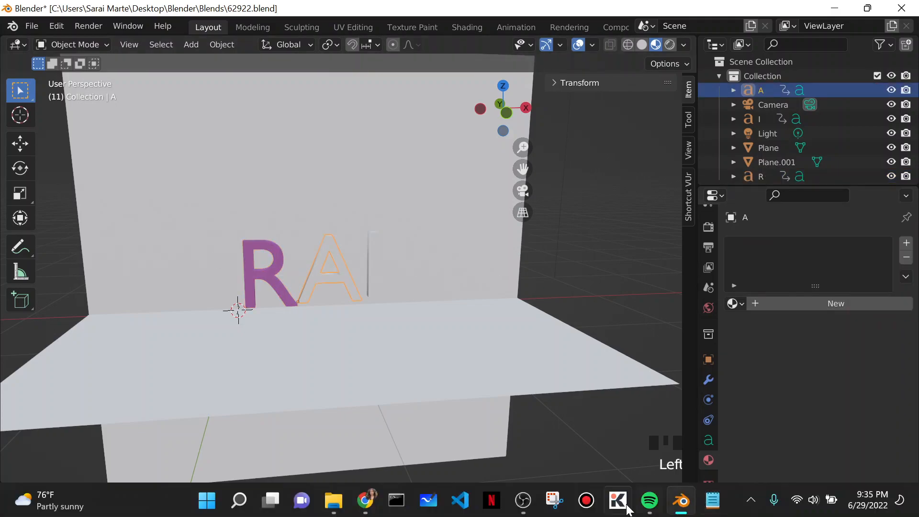
{"action": "left_click", "coordinate": [368, 501]}
{"action": "left_click", "coordinate": [281, 381]}
{"action": "left_click", "coordinate": [844, 6]}
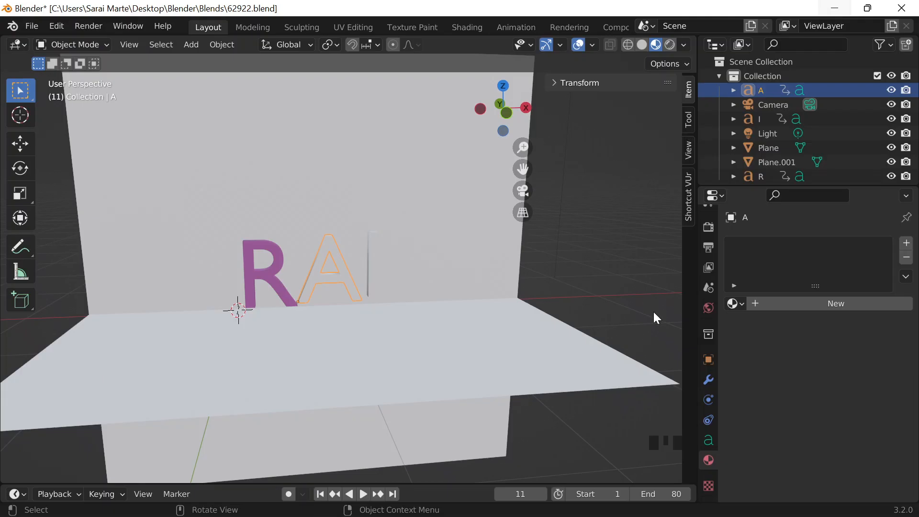
Add a new material to the letter A with base colour hex 8FB8DE.
{"action": "left_click", "coordinate": [802, 304]}
{"action": "left_click", "coordinate": [839, 453]}
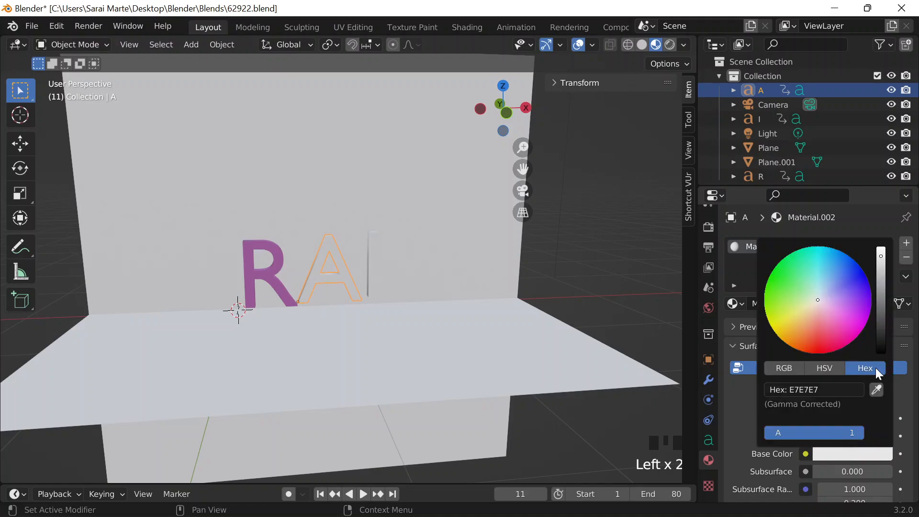
{"action": "left_click", "coordinate": [814, 389]}
{"action": "key", "text": "ctrl+v"}
{"action": "key", "text": "Return"}
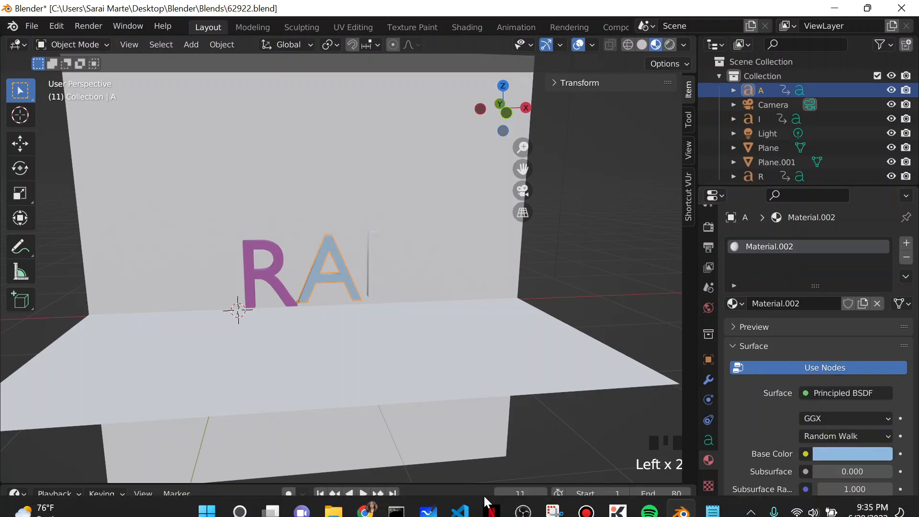
Select the letter I, copy colour 9A94BC from the Coolors palette in Chrome, and return to Blender.
{"action": "left_click", "coordinate": [374, 241]}
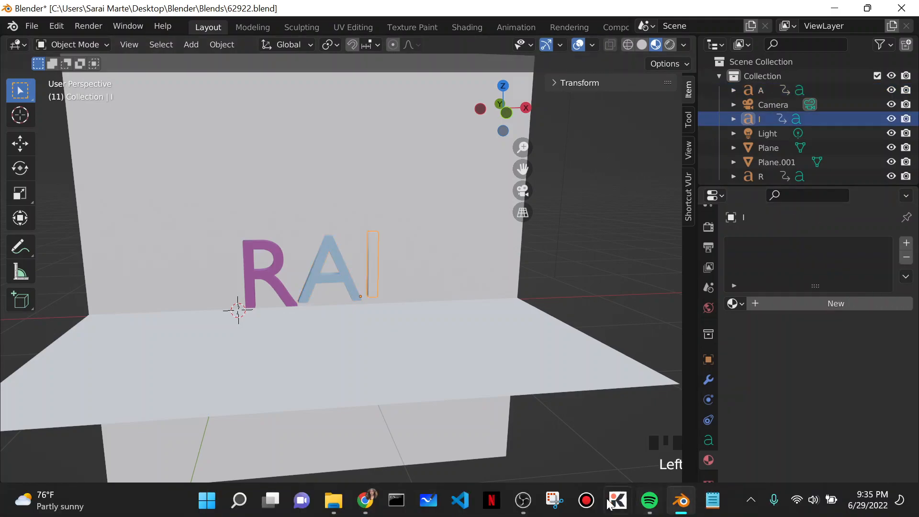
{"action": "left_click", "coordinate": [365, 500]}
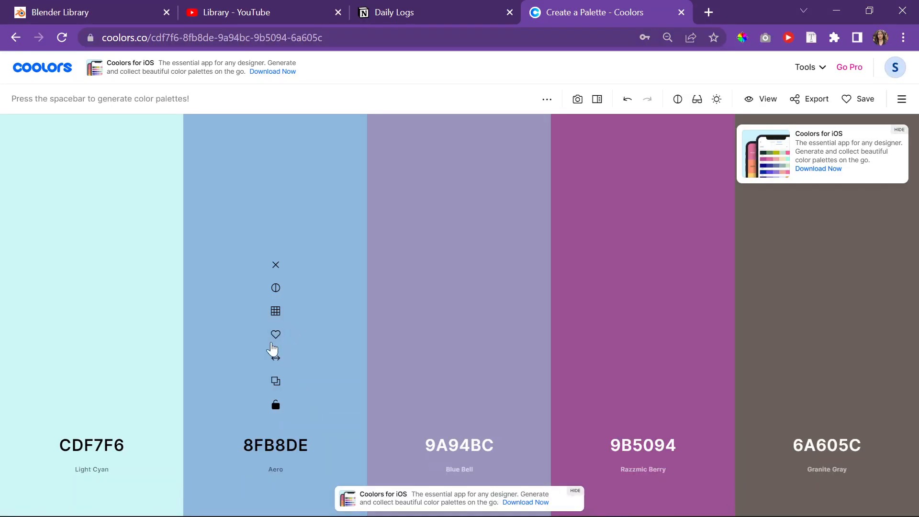
{"action": "left_click", "coordinate": [460, 381]}
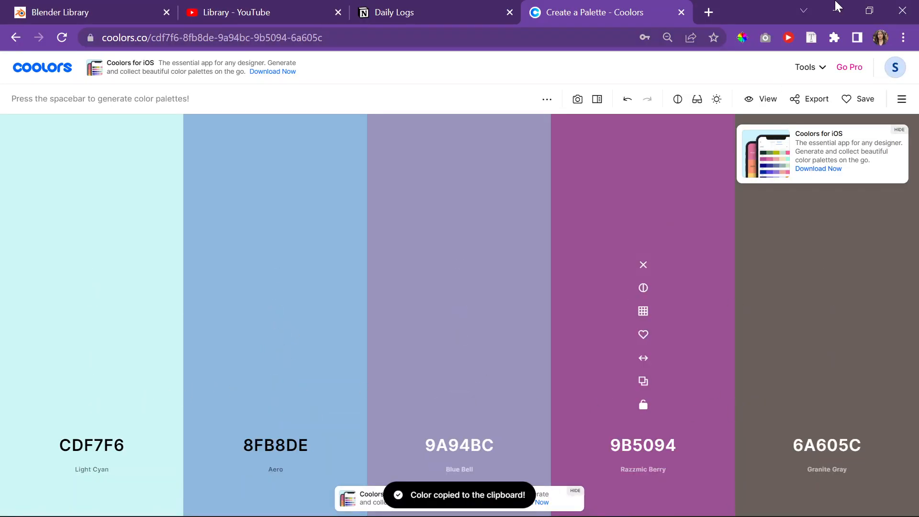
{"action": "left_click", "coordinate": [837, 10]}
Add a new material to the letter I with base colour hex 9A94BC.
{"action": "left_click", "coordinate": [886, 311]}
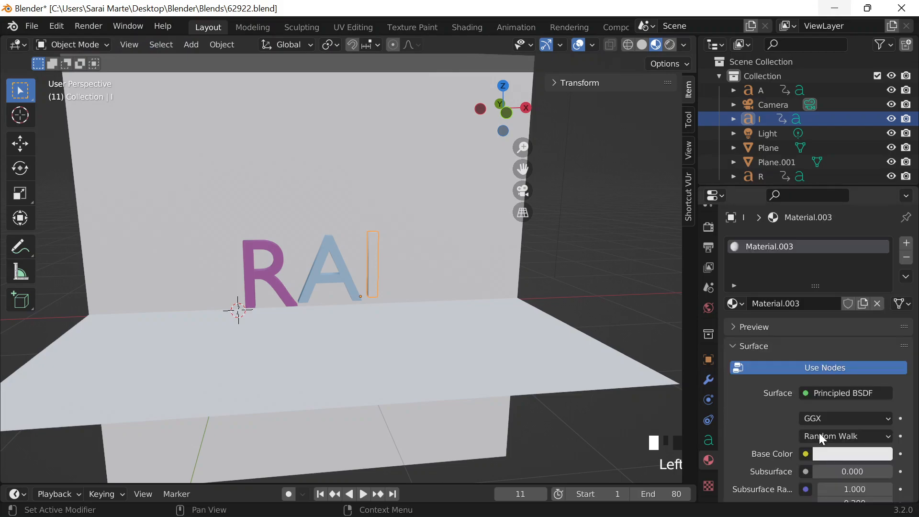
{"action": "left_click", "coordinate": [833, 454]}
{"action": "left_click", "coordinate": [845, 389]}
{"action": "key", "text": "ctrl+v"}
{"action": "key", "text": "Return"}
Select the wall plane behind the letters and copy colour CDF7F6 from the Coolors palette in Chrome.
{"action": "left_click", "coordinate": [312, 206]}
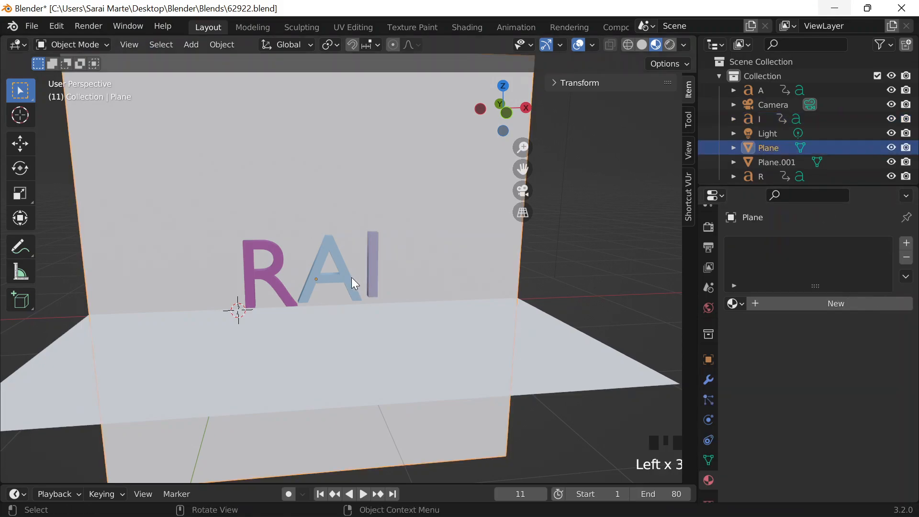
{"action": "scroll", "coordinate": [351, 277], "scroll_direction": "down", "scroll_amount": 2}
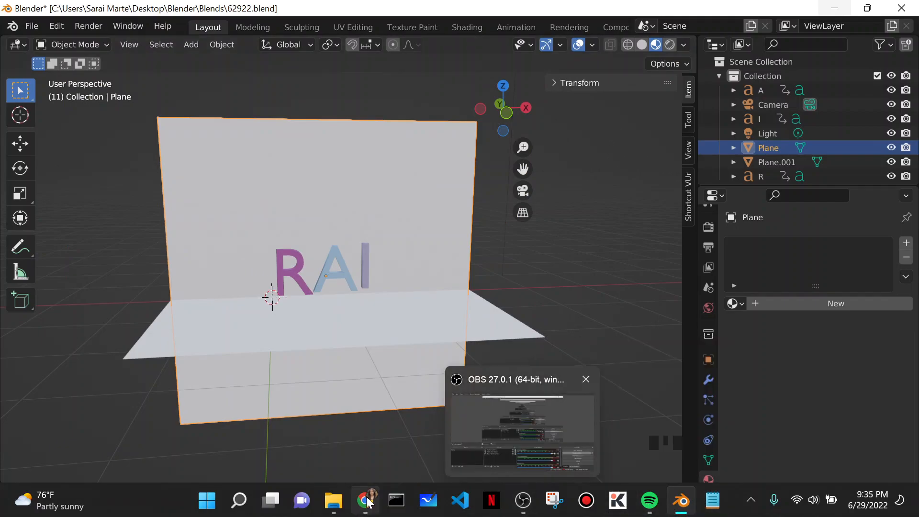
{"action": "left_click", "coordinate": [333, 500]}
{"action": "left_click", "coordinate": [327, 460]}
{"action": "left_click", "coordinate": [92, 406]}
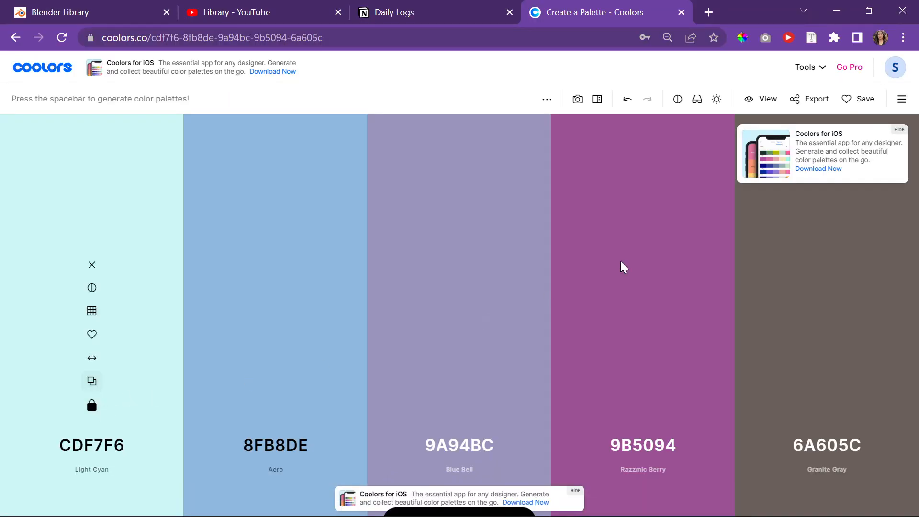
Return to Blender and give the wall plane a new material with base colour hex CDF7F6.
{"action": "left_click", "coordinate": [837, 11]}
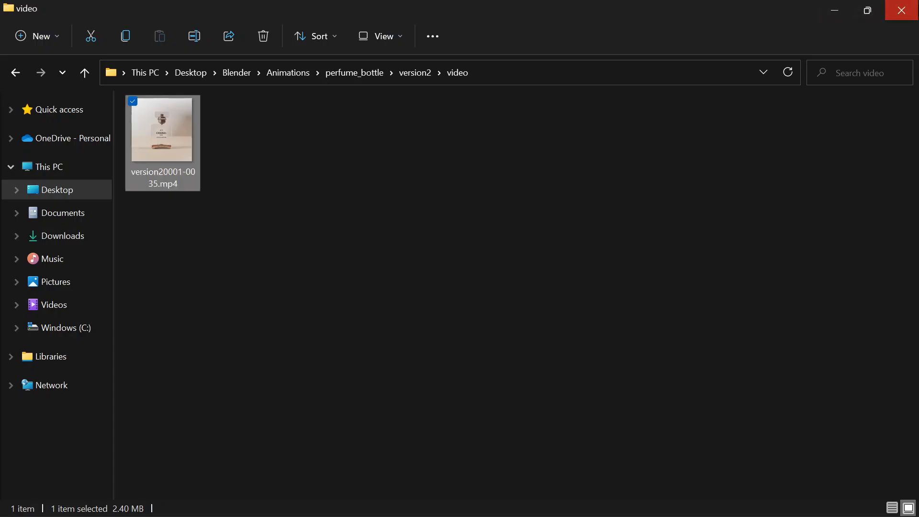
{"action": "left_click", "coordinate": [902, 10]}
{"action": "left_click", "coordinate": [792, 306]}
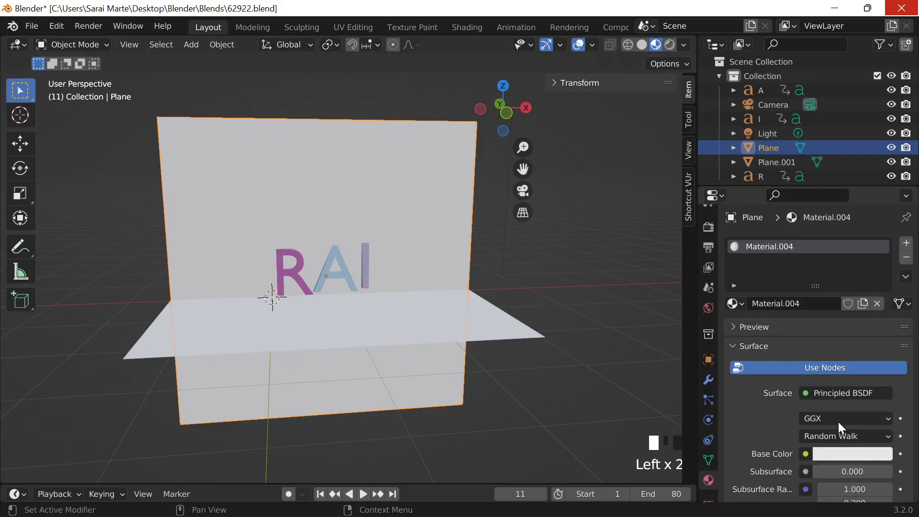
{"action": "left_click", "coordinate": [828, 454]}
{"action": "left_click", "coordinate": [820, 389]}
{"action": "key", "text": "ctrl+v"}
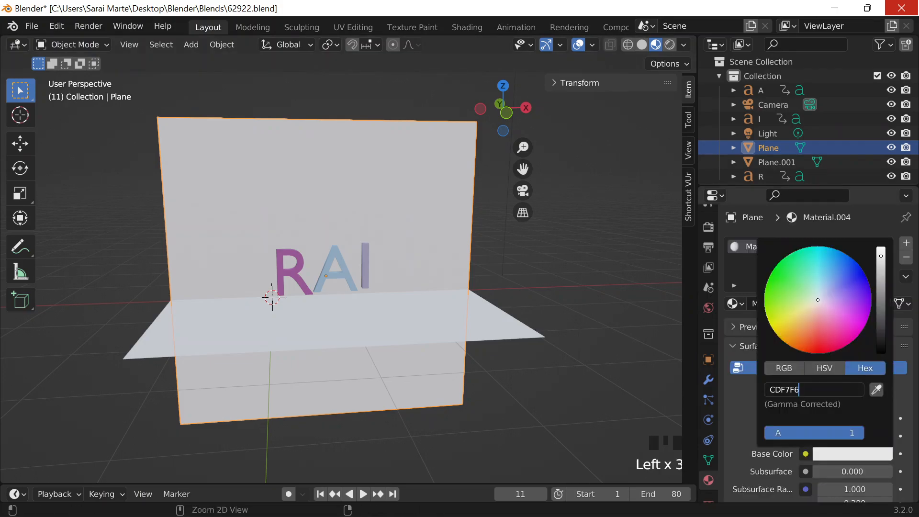
{"action": "left_click", "coordinate": [527, 275]}
Select the floor plane and add a new material with base colour hex CDF7F6.
{"action": "scroll", "coordinate": [256, 238], "scroll_direction": "up", "scroll_amount": 4}
{"action": "left_click", "coordinate": [367, 367]}
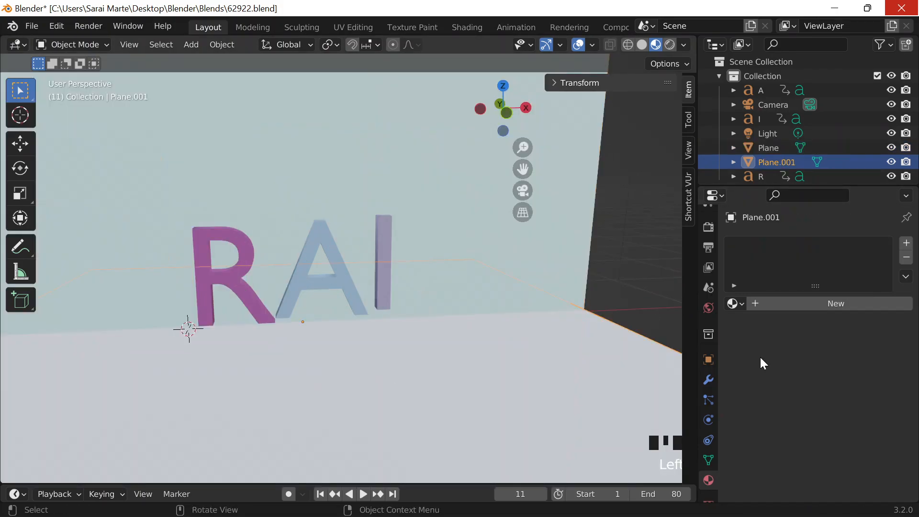
{"action": "left_click", "coordinate": [792, 303]}
{"action": "left_click", "coordinate": [829, 454]}
{"action": "left_click", "coordinate": [814, 390]}
{"action": "key", "text": "ctrl+v"}
{"action": "key", "text": "Return"}
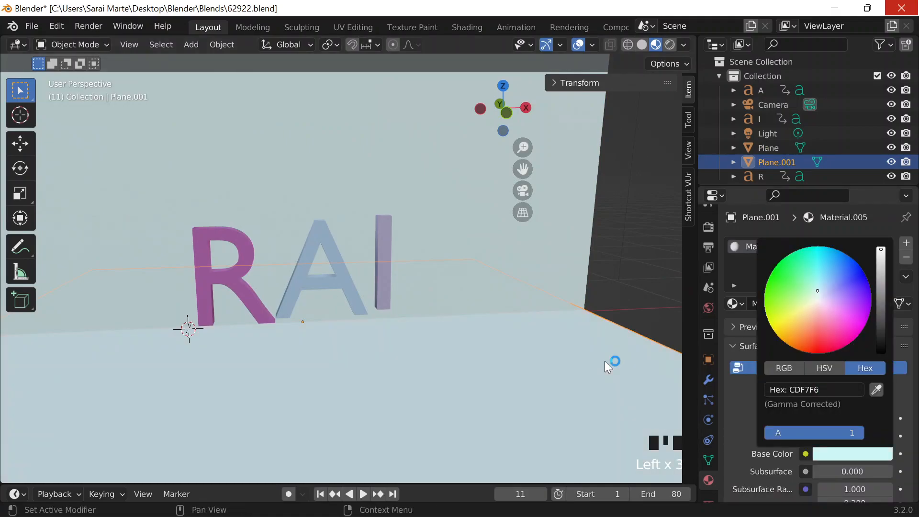
Play the letter animation in the viewport and enlarge the timeline editor beneath it.
{"action": "middle_click_drag", "start_coordinate": [604, 361], "coordinate": [367, 475]}
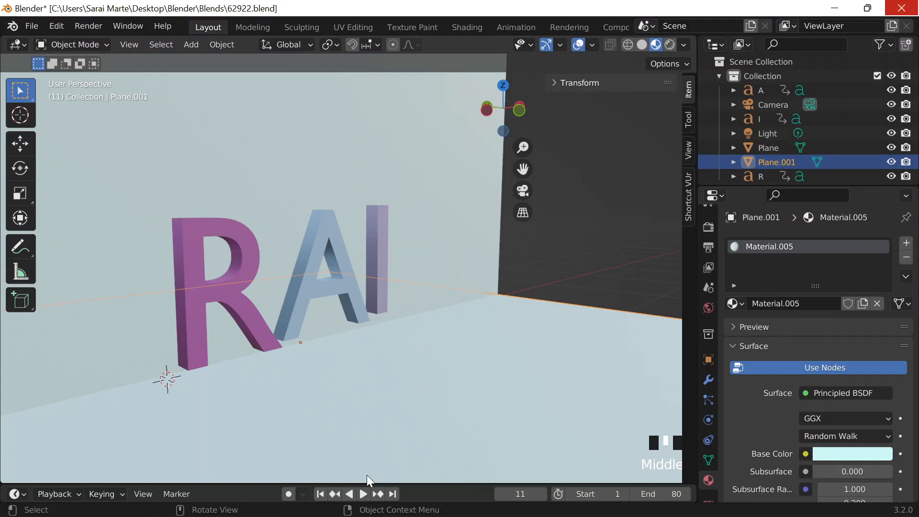
{"action": "left_click", "coordinate": [363, 493]}
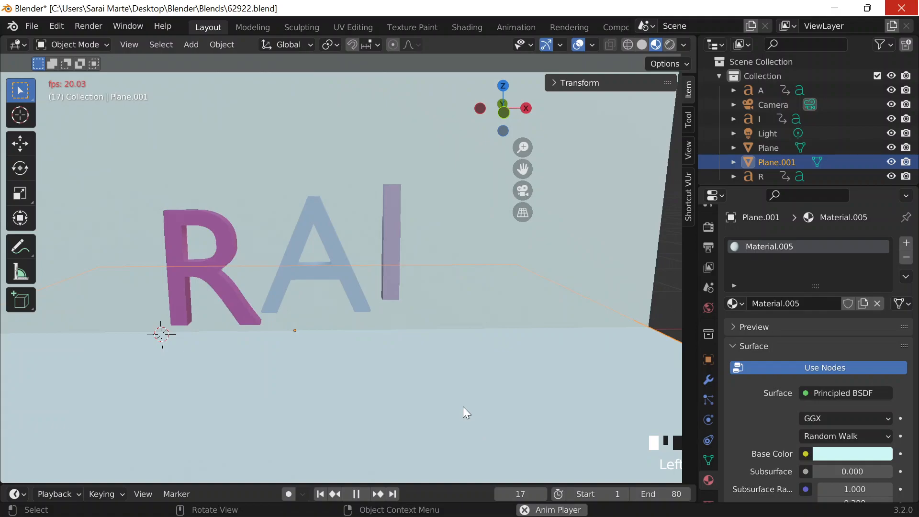
{"action": "scroll", "coordinate": [399, 398], "scroll_direction": "down", "scroll_amount": 2}
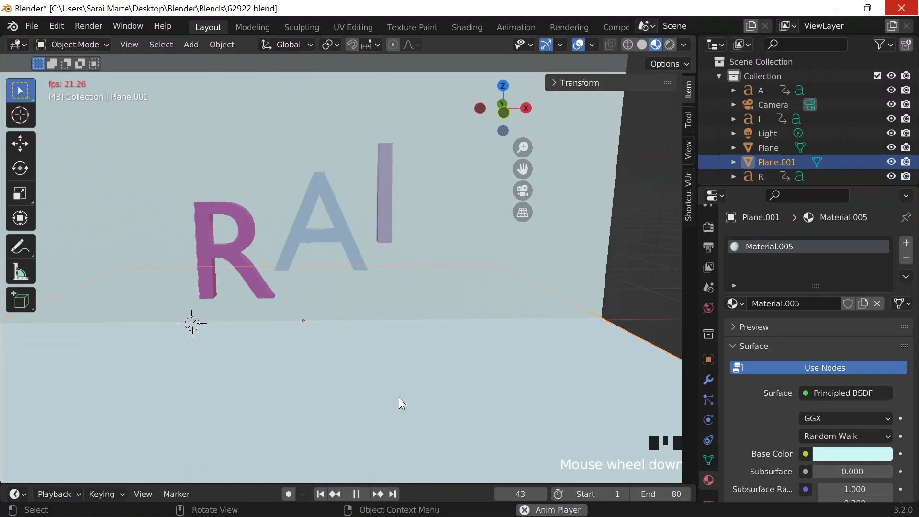
{"action": "left_click_drag", "start_coordinate": [399, 484], "coordinate": [401, 331]}
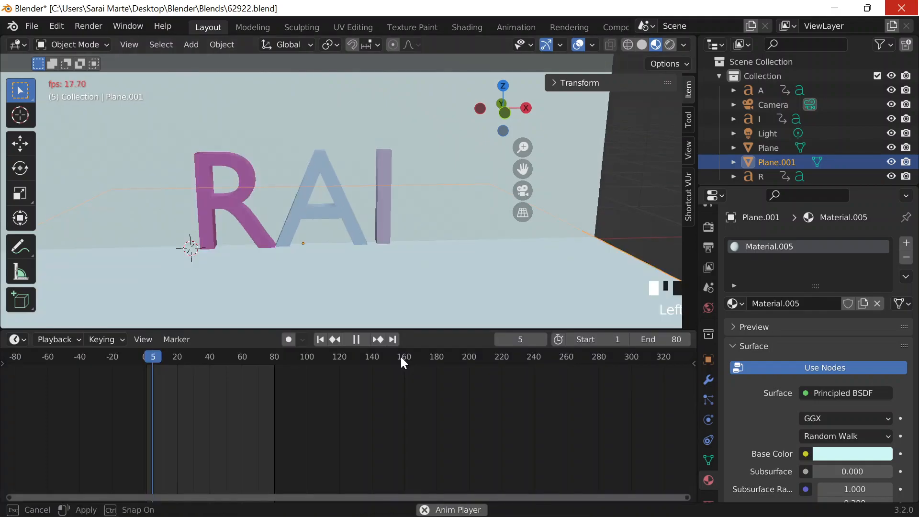
{"action": "left_click", "coordinate": [353, 340]}
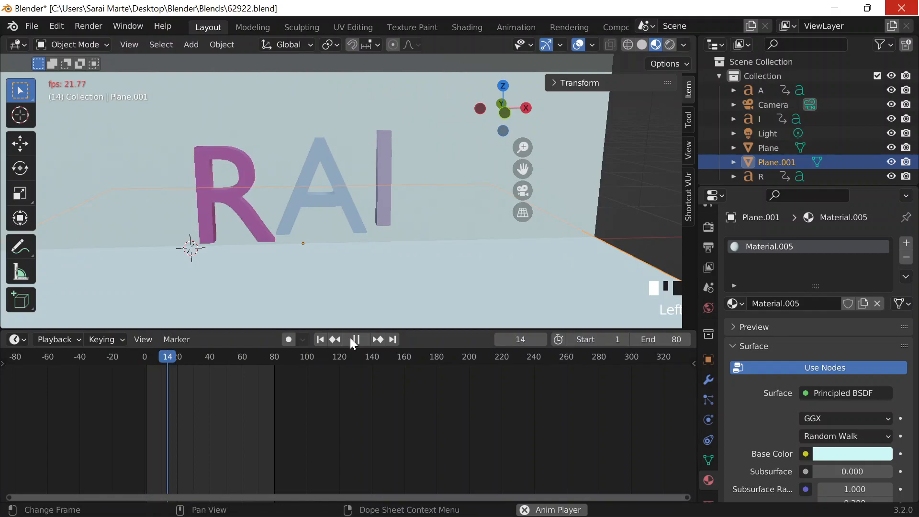
Replay the letter animation and return the playhead to frame 1.
{"action": "key", "text": "t"}
{"action": "left_click", "coordinate": [53, 426]}
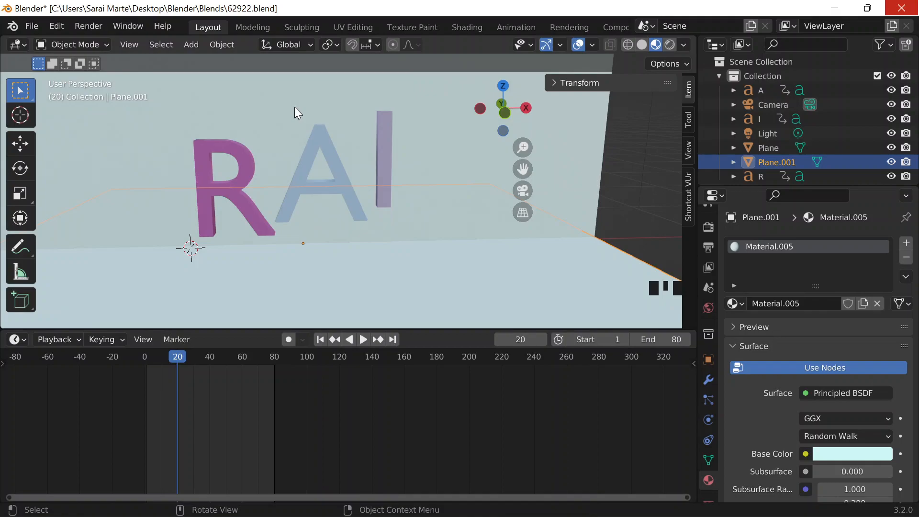
{"action": "key", "text": "space"}
{"action": "left_click", "coordinate": [157, 359]}
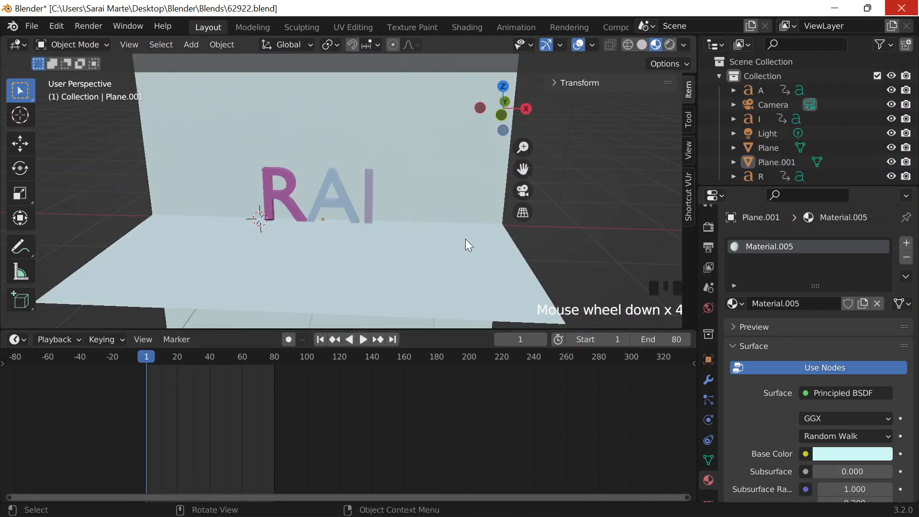
In Rendered viewport shading, change the scene light to a Sun with strength 3 and move it down closer to the letters.
{"action": "middle_click_drag", "start_coordinate": [466, 239], "coordinate": [544, 262]}
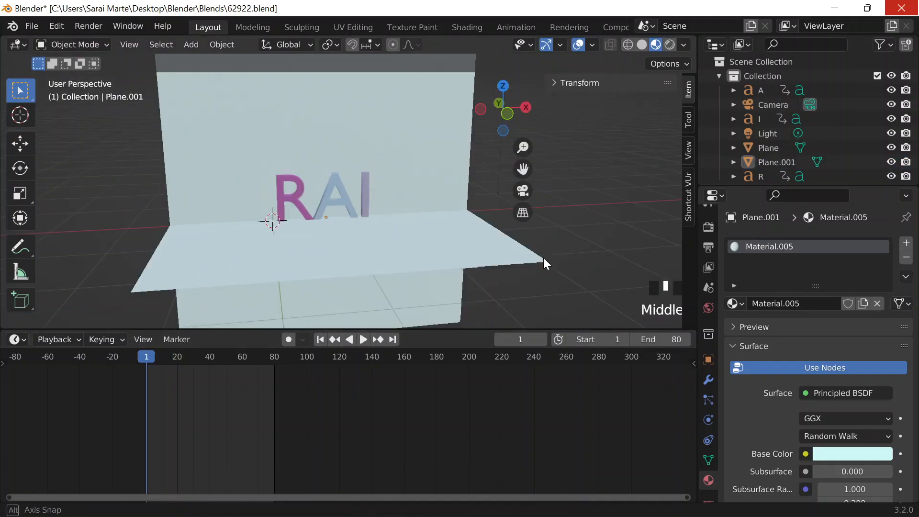
{"action": "scroll", "coordinate": [545, 262], "scroll_direction": "up", "scroll_amount": 3}
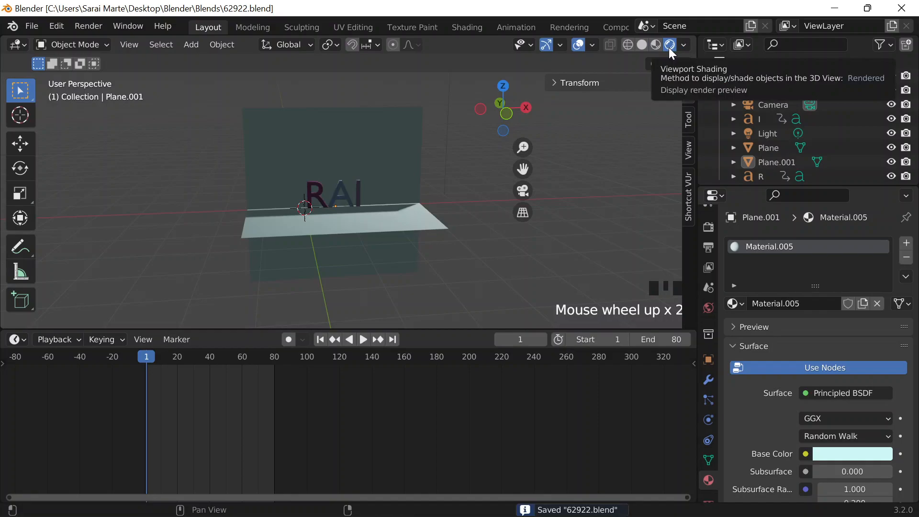
{"action": "scroll", "coordinate": [374, 172], "scroll_direction": "up", "scroll_amount": 4}
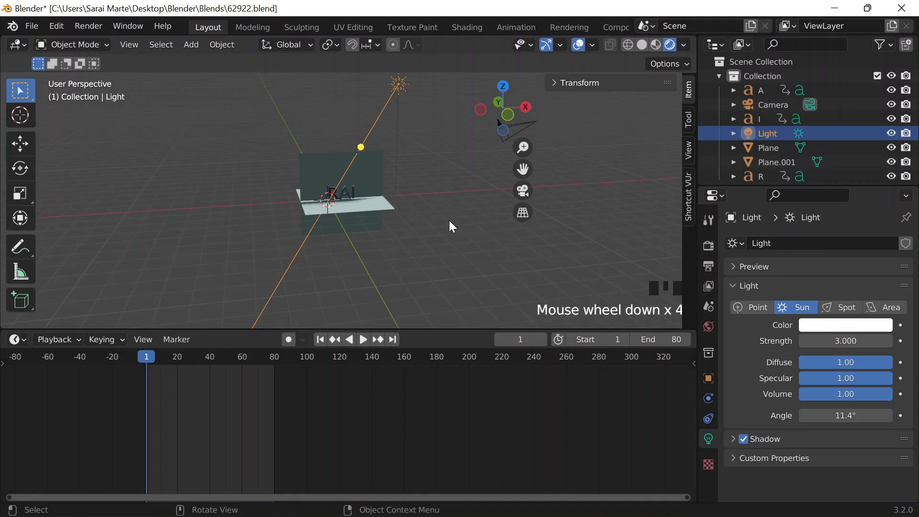
{"action": "key", "text": "g"}
{"action": "left_click", "coordinate": [361, 225]}
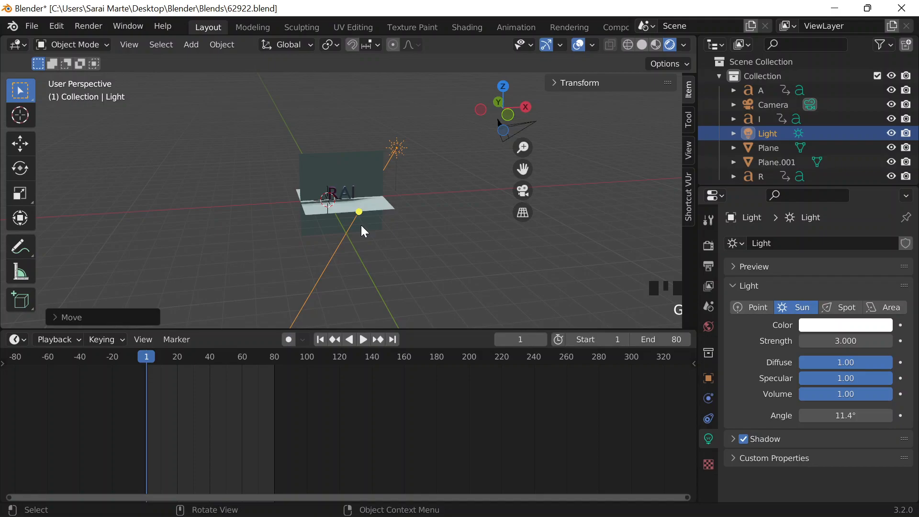
{"action": "middle_click_drag", "start_coordinate": [364, 231], "coordinate": [368, 286]}
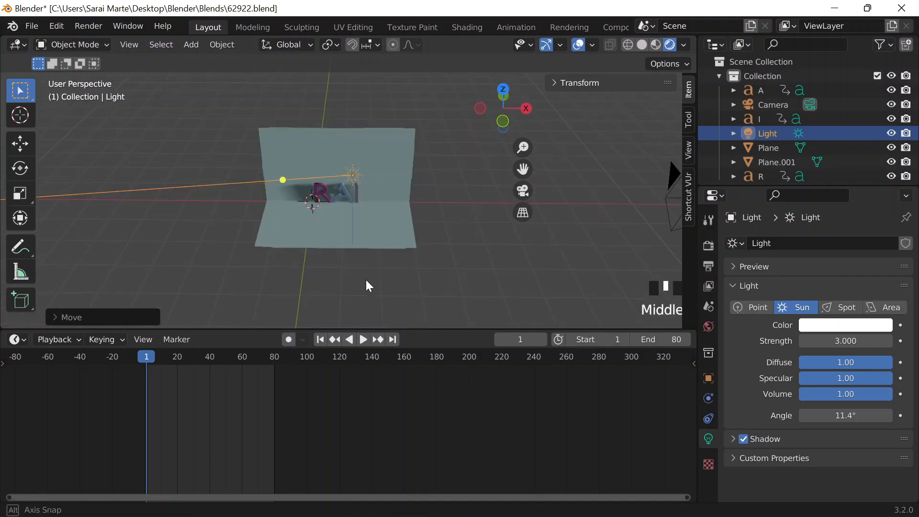
Rotate the Sun light about the global Z axis and move it about 4.86 m down along Z.
{"action": "key", "text": "r"}
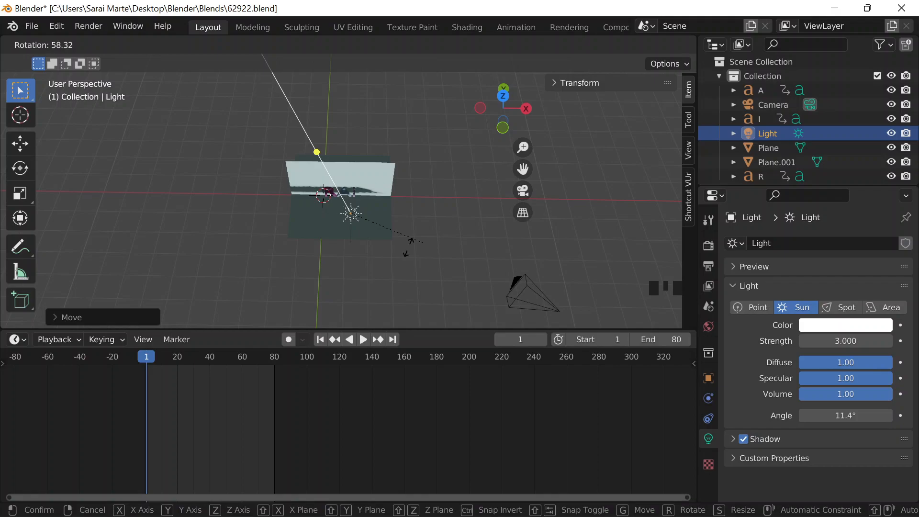
{"action": "key", "text": "z"}
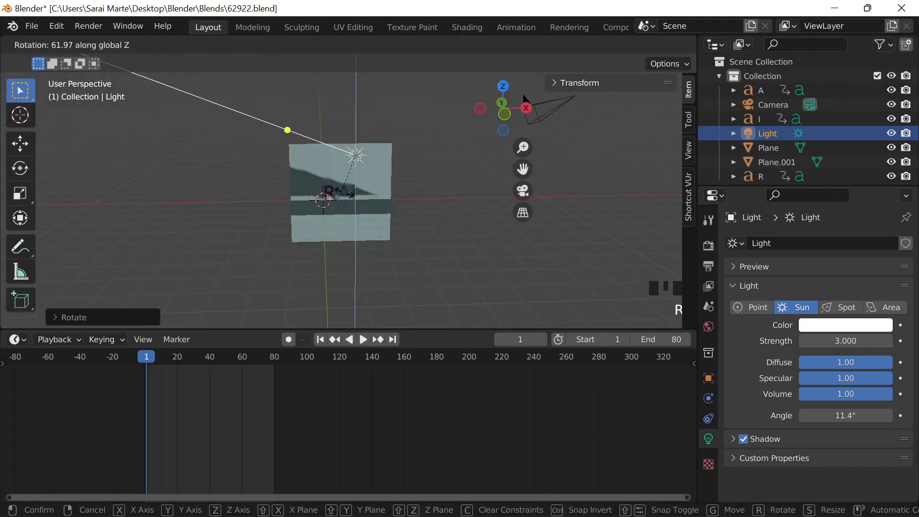
{"action": "left_click", "coordinate": [364, 197]}
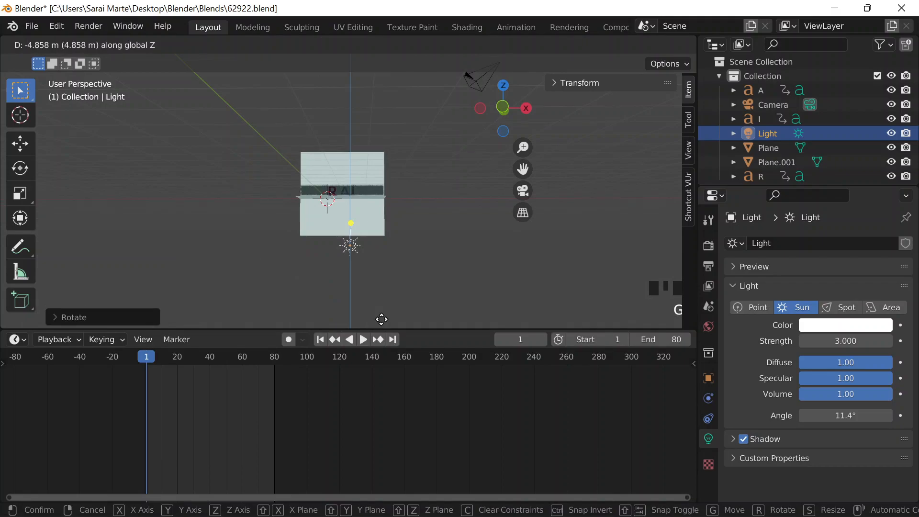
{"action": "left_click", "coordinate": [382, 320]}
{"action": "middle_click_drag", "start_coordinate": [382, 320], "coordinate": [454, 264]}
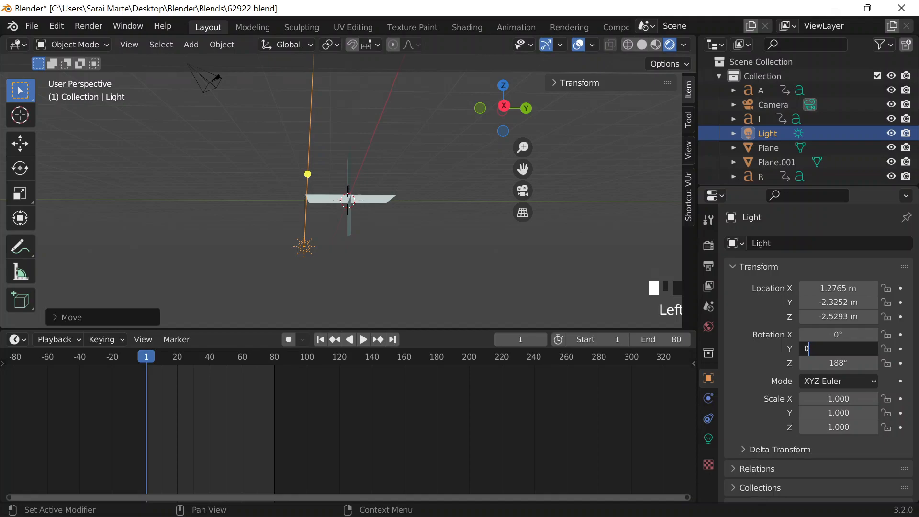
Set the Sun light's rotation to X 90°, Y 0° and Z 0° so it shines at the wall.
{"action": "key", "text": "Left"}
{"action": "key", "text": "Left"}
{"action": "key", "text": "Left"}
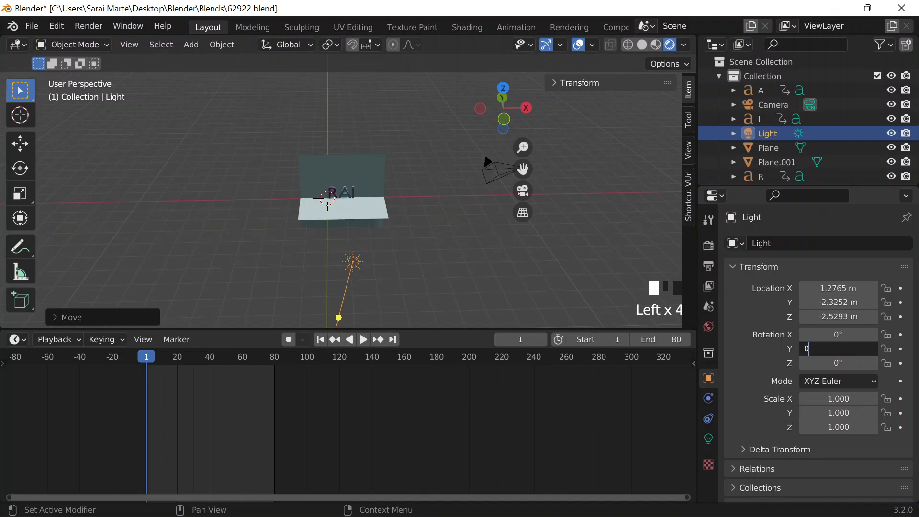
{"action": "double_click", "coordinate": [839, 335]}
{"action": "type", "text": "90"}
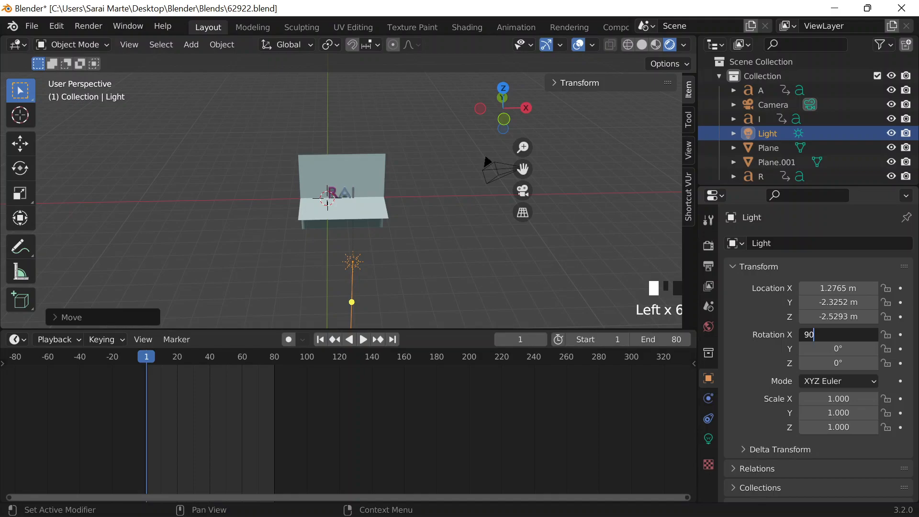
Duplicate the Sun light and place the copy directly above the original with an X rotation of 61.5°.
{"action": "key", "text": "shift+d"}
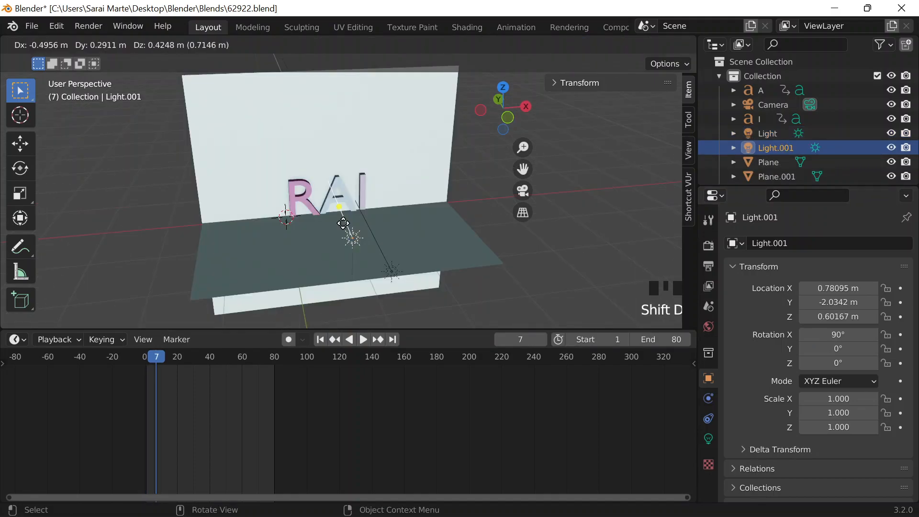
{"action": "left_click", "coordinate": [383, 235]}
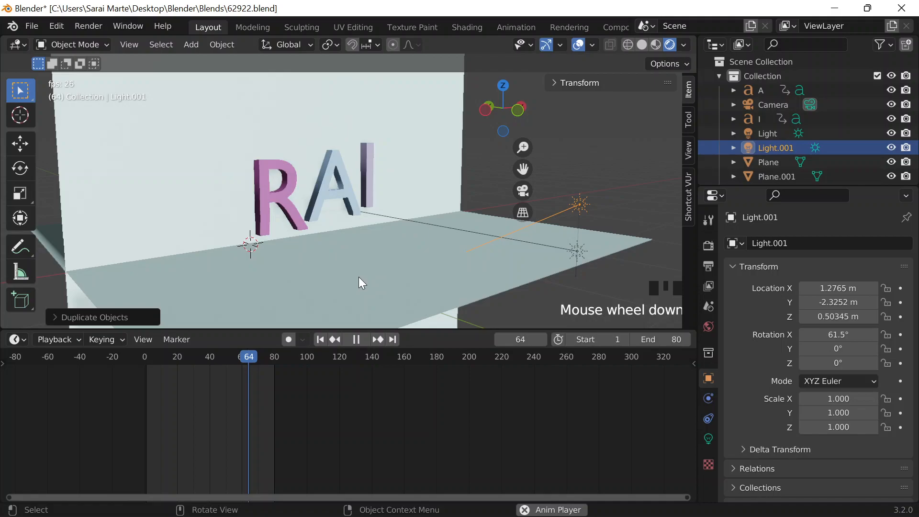
{"action": "scroll", "coordinate": [360, 222], "scroll_direction": "up", "scroll_amount": 3}
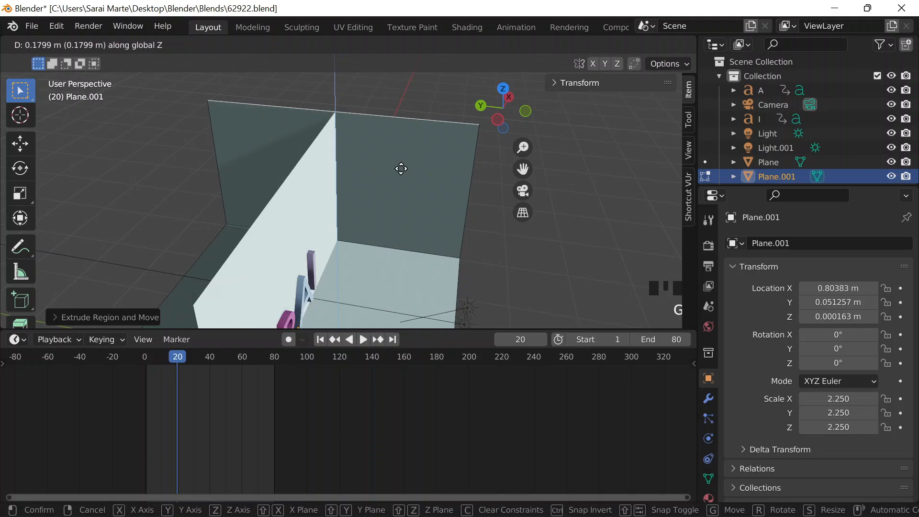
Set the render engine to Eevee and play the animation in the camera view.
{"action": "scroll", "coordinate": [418, 230], "scroll_direction": "down", "scroll_amount": 4}
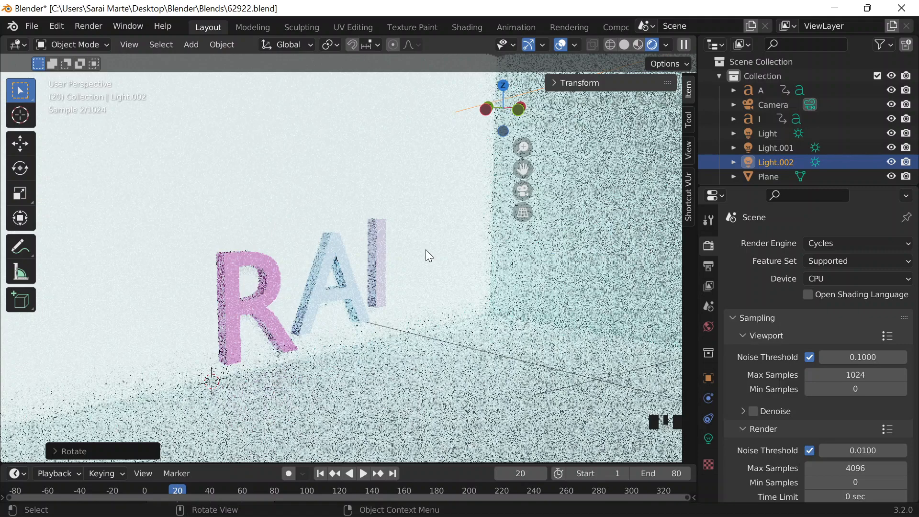
{"action": "left_click", "coordinate": [818, 245]}
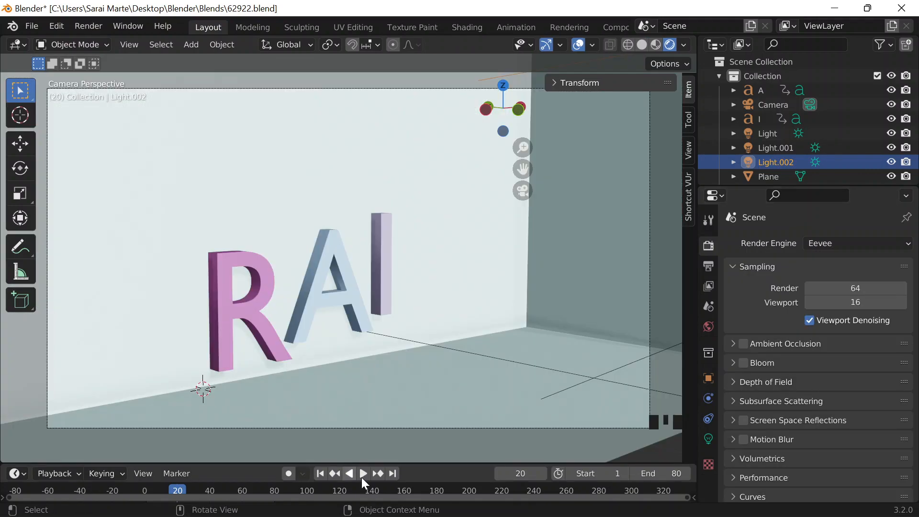
{"action": "double_click", "coordinate": [362, 473]}
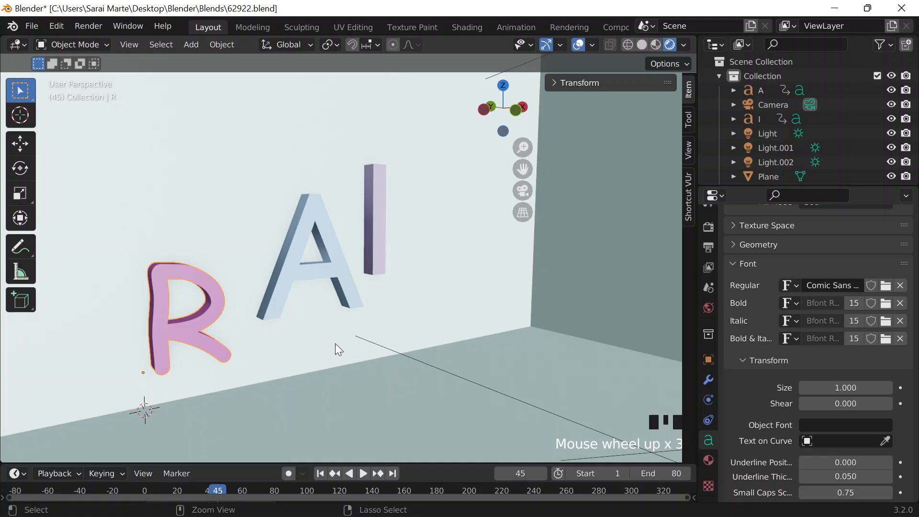
Undo the last change to the letter R and set the letters A and I to the Comic Sans font.
{"action": "key", "text": "ctrl+z"}
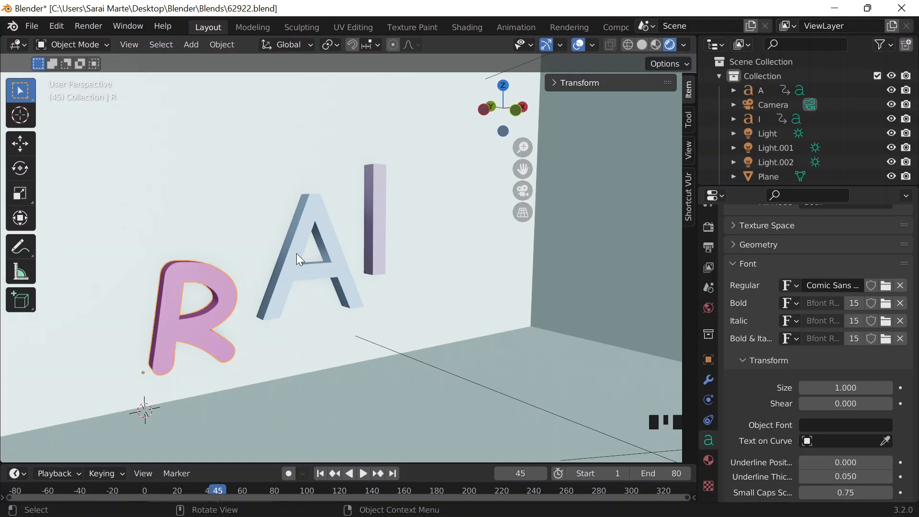
{"action": "double_click", "coordinate": [296, 254]}
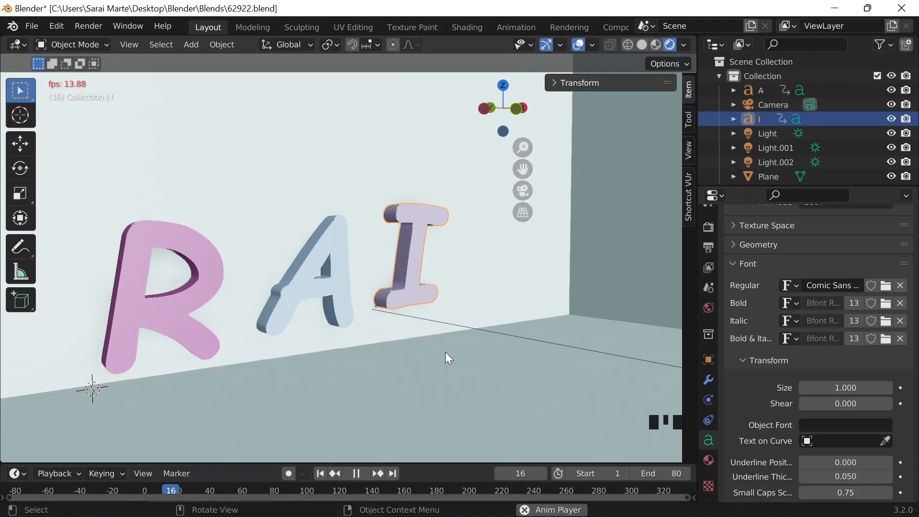
Frame the letters R, A and I in the camera view and render the animation.
{"action": "scroll", "coordinate": [426, 348], "scroll_direction": "up", "scroll_amount": 1}
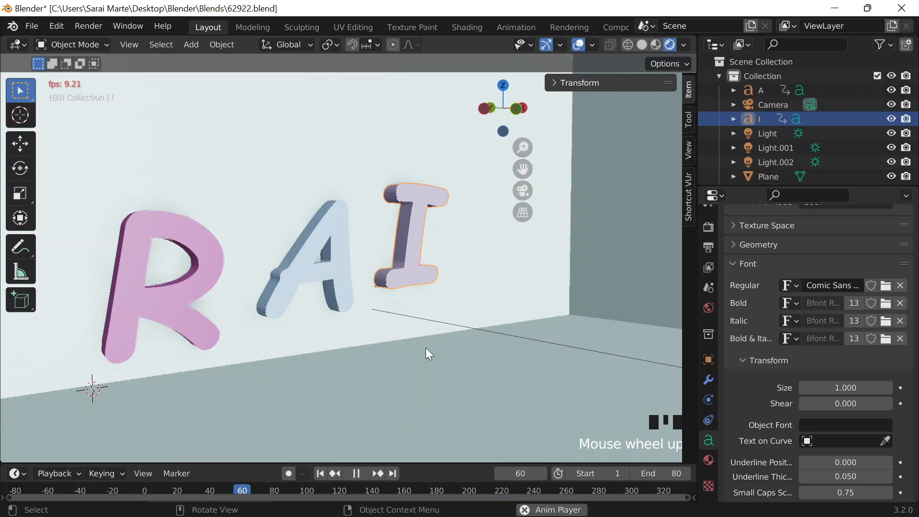
{"action": "middle_click_drag", "start_coordinate": [427, 348], "coordinate": [358, 317], "text": "shift"}
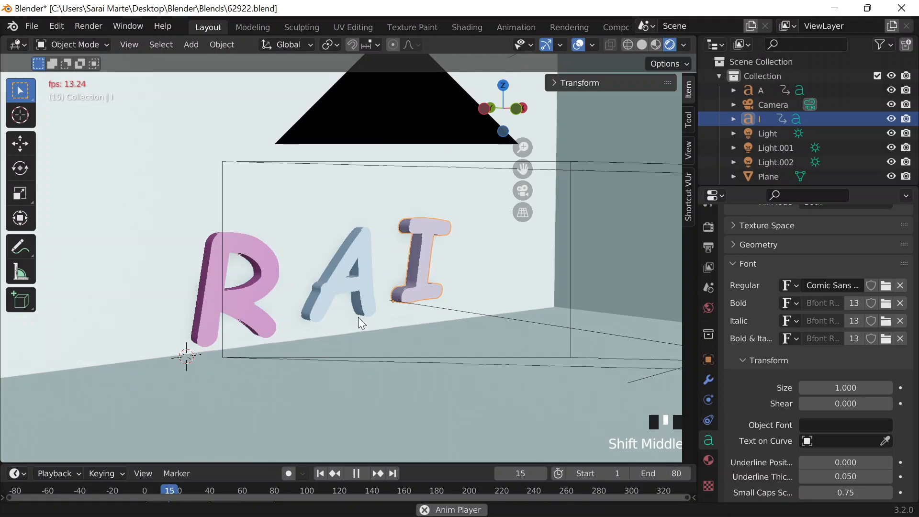
{"action": "left_click", "coordinate": [88, 25]}
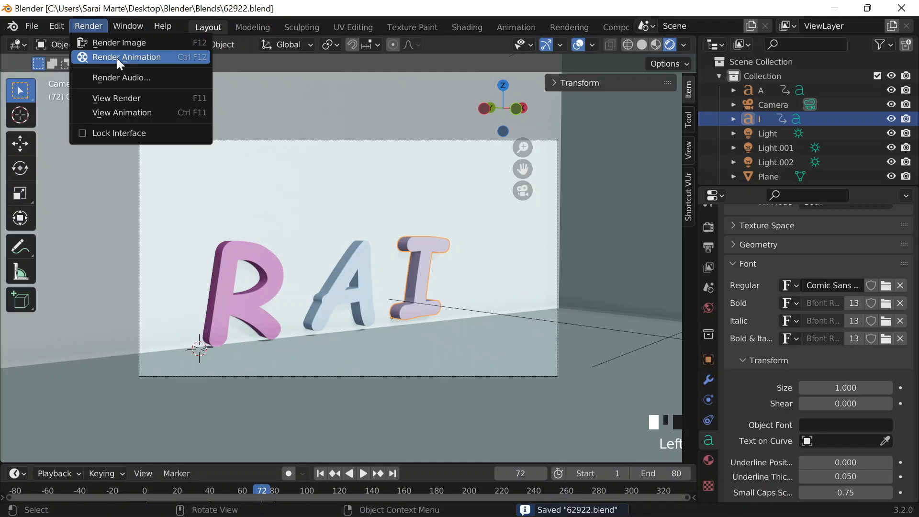
{"action": "left_click", "coordinate": [117, 58]}
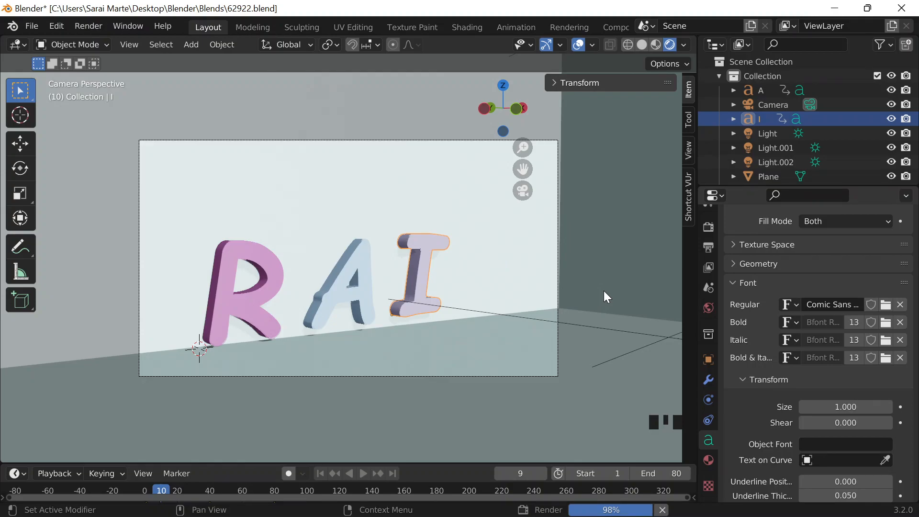
{"action": "scroll", "coordinate": [713, 263], "scroll_direction": "up", "scroll_amount": 5}
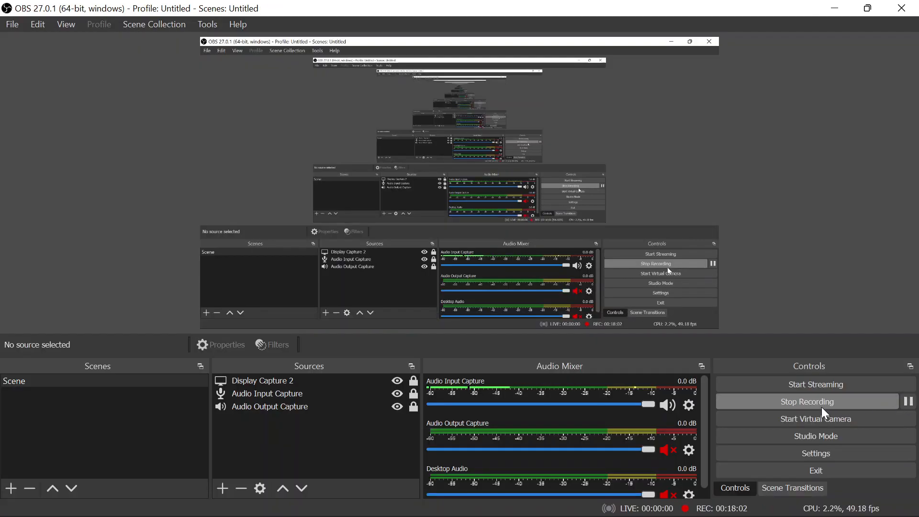
{"action": "left_click", "coordinate": [834, 11]}
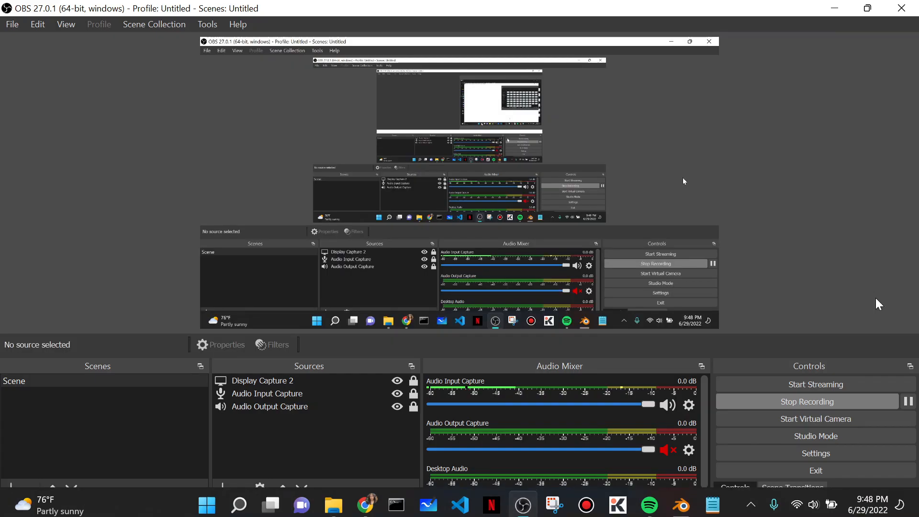
{"action": "left_click", "coordinate": [904, 405]}
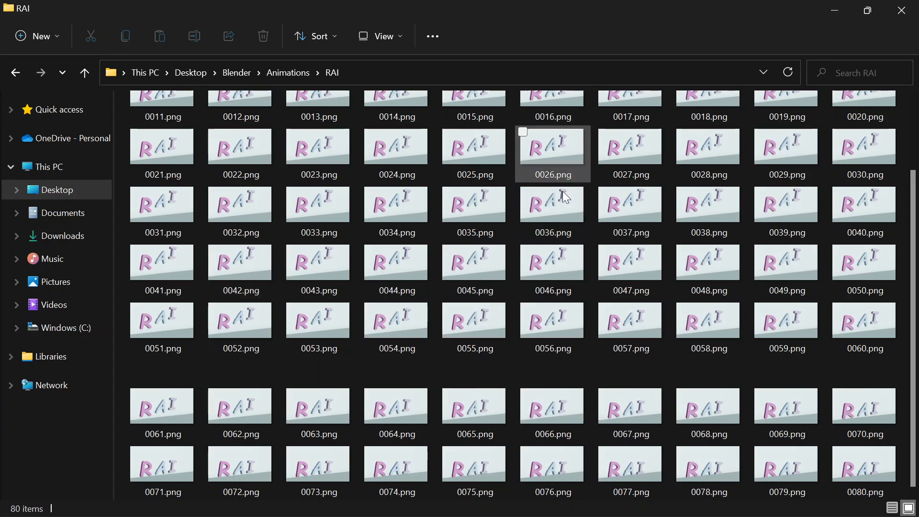
Check the rendered frames in the RAI folder through 0080.png.
{"action": "left_click", "coordinate": [864, 465]}
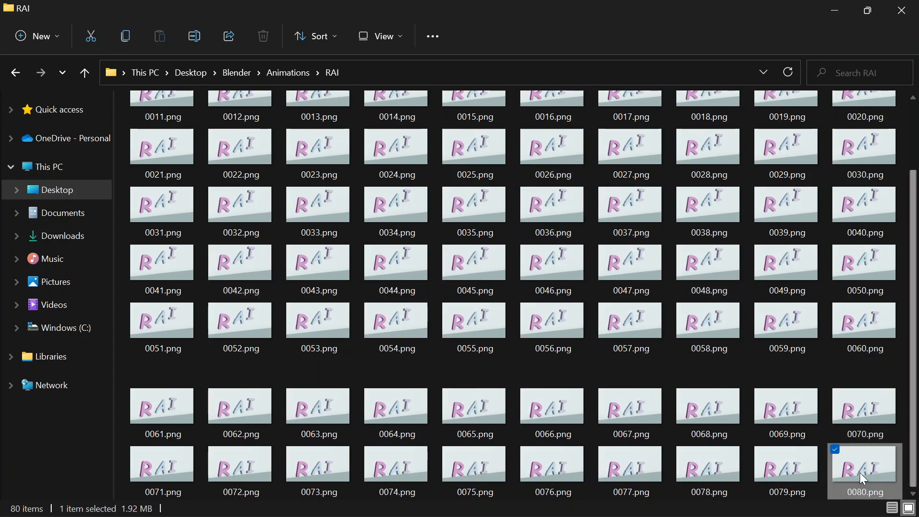
{"action": "left_click", "coordinate": [834, 11]}
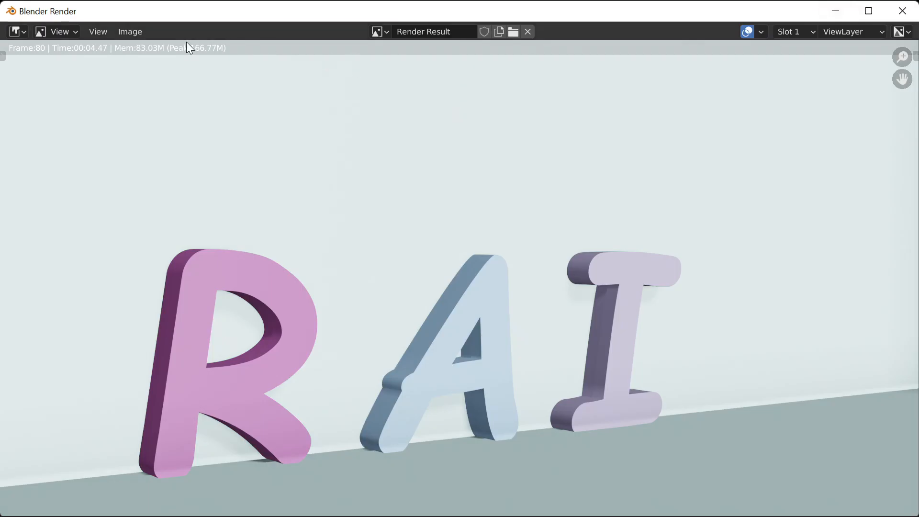
Close the finished render window, return to the Blender project and save the file.
{"action": "left_click", "coordinate": [900, 11]}
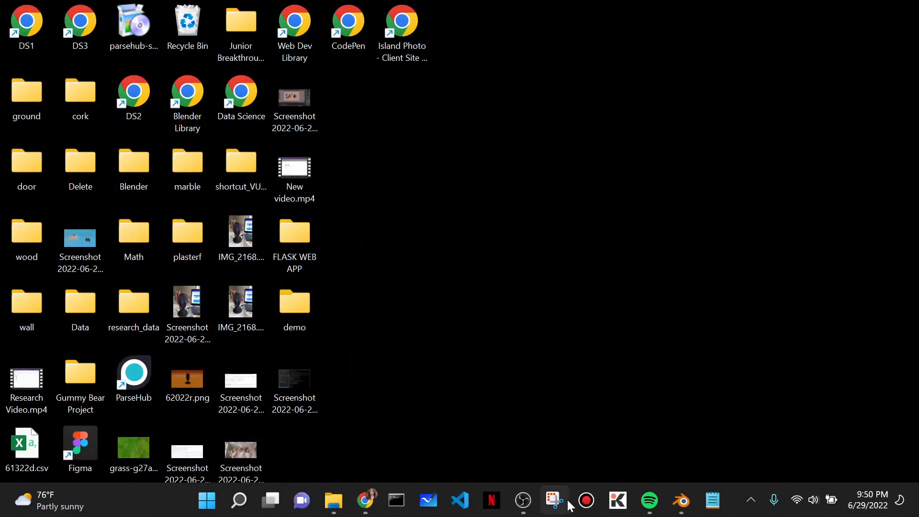
{"action": "left_click", "coordinate": [681, 503]}
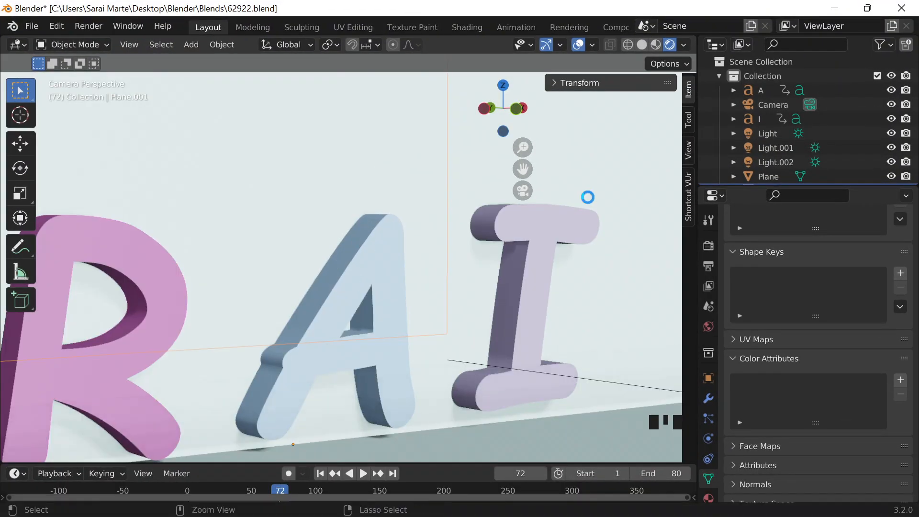
{"action": "key", "text": "ctrl+s"}
Add a Video Editing workspace and set the sequencer playhead to frame 0.
{"action": "scroll", "coordinate": [507, 27], "scroll_direction": "down", "scroll_amount": 12}
{"action": "scroll", "coordinate": [642, 26], "scroll_direction": "down", "scroll_amount": 2}
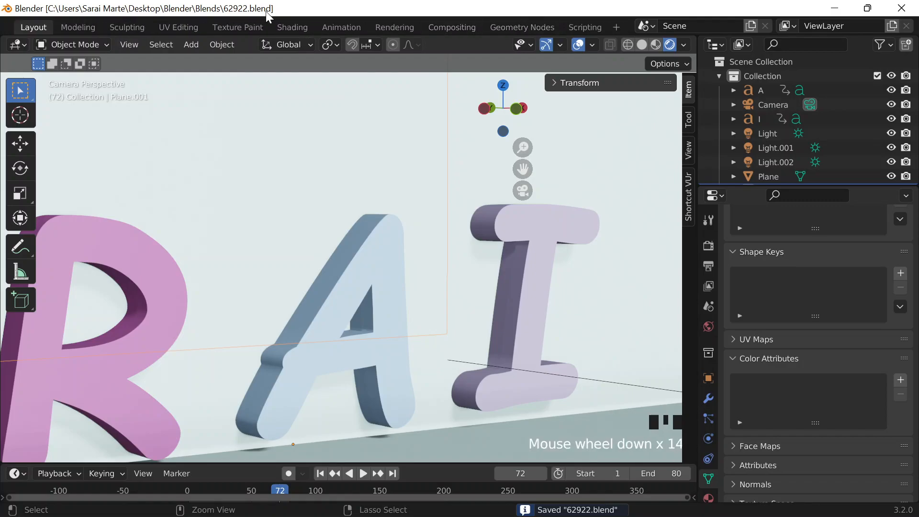
{"action": "left_click", "coordinate": [617, 26]}
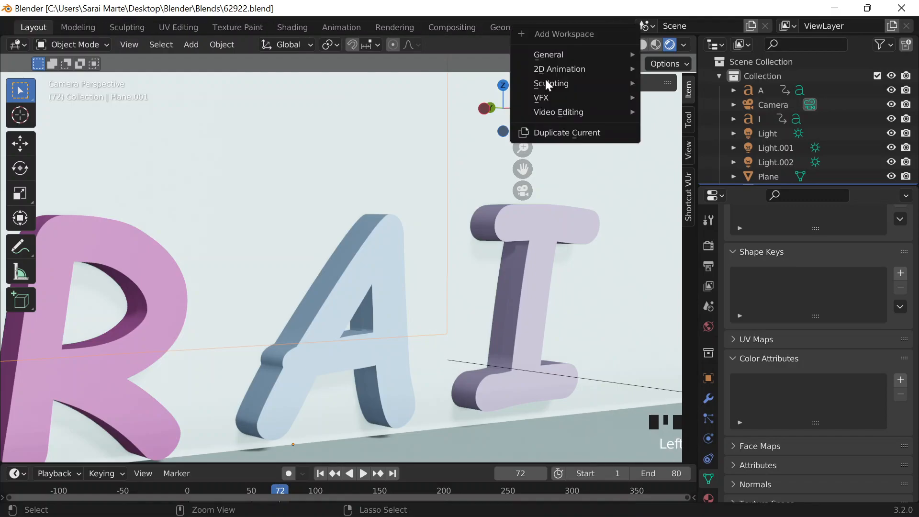
{"action": "mouse_move", "coordinate": [558, 115]}
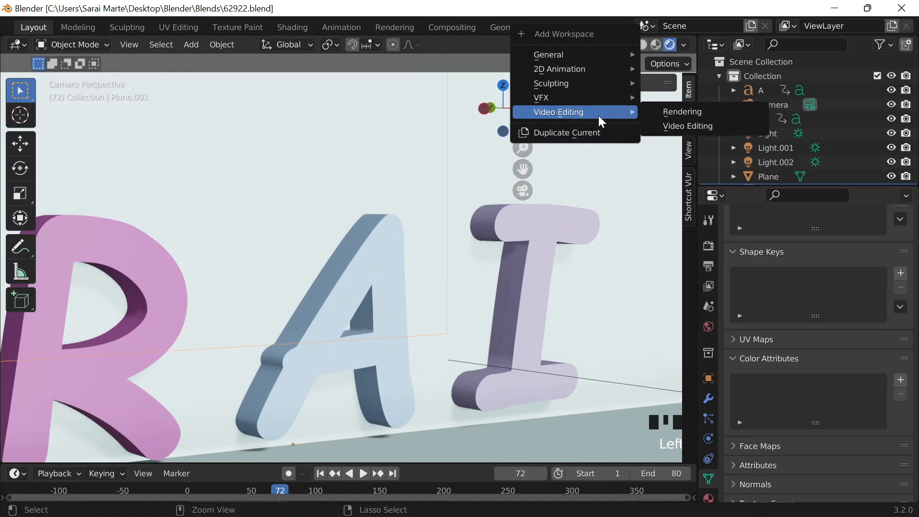
{"action": "left_click", "coordinate": [671, 126]}
{"action": "left_click_drag", "start_coordinate": [301, 291], "coordinate": [123, 302]}
Start adding an image sequence strip and browse to the RAI folder inside Desktop\Blender\Animations.
{"action": "left_click", "coordinate": [259, 268]}
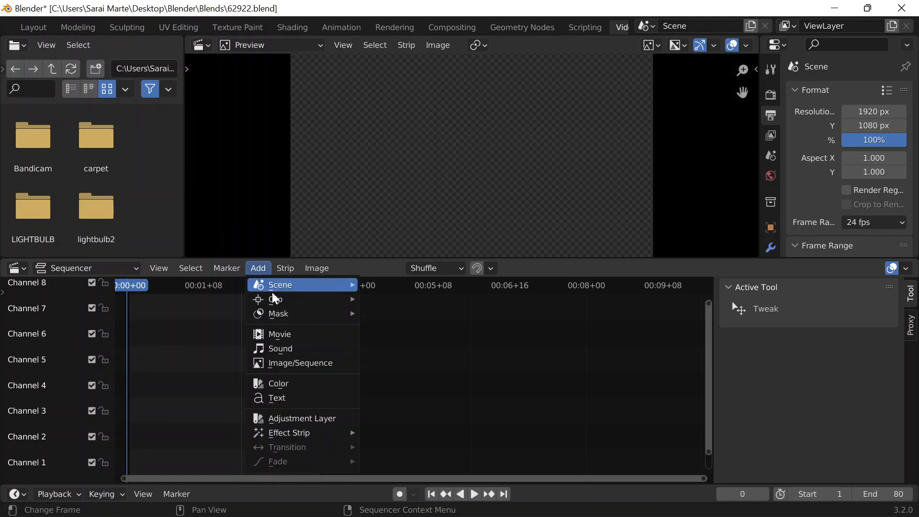
{"action": "left_click", "coordinate": [291, 364]}
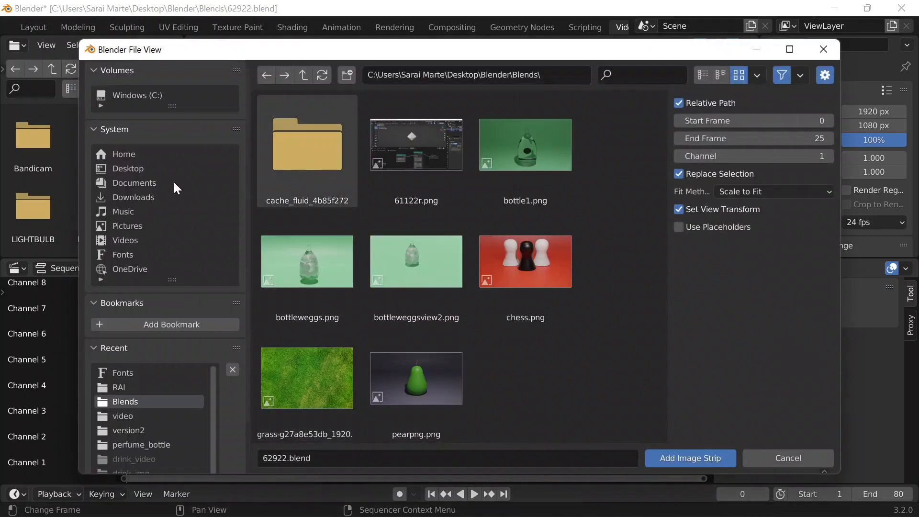
{"action": "left_click", "coordinate": [158, 168]}
{"action": "double_click", "coordinate": [337, 138]}
{"action": "double_click", "coordinate": [338, 148]}
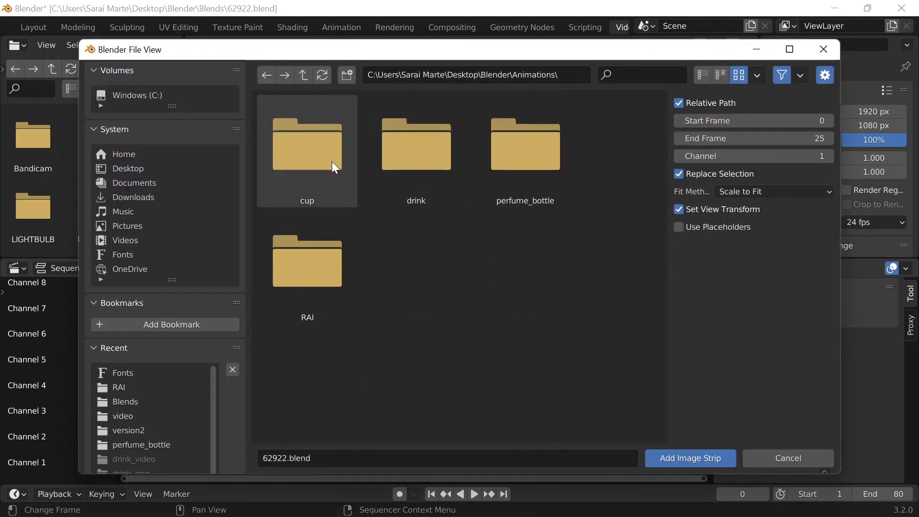
{"action": "left_click", "coordinate": [337, 299]}
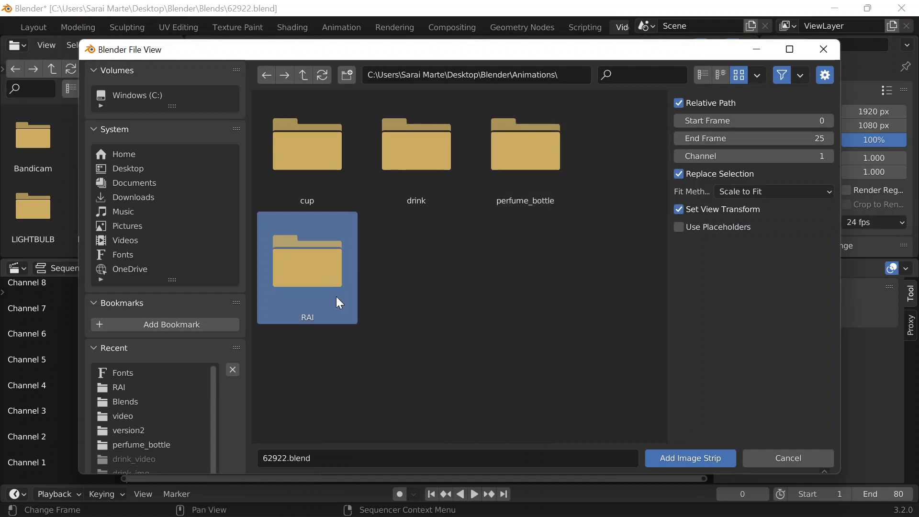
{"action": "double_click", "coordinate": [338, 240]}
Select frames 0001.png to 0080.png and add them as one image strip in channel 1, starting at frame 0.
{"action": "left_click", "coordinate": [330, 173]}
{"action": "scroll", "coordinate": [498, 289], "scroll_direction": "down", "scroll_amount": 15}
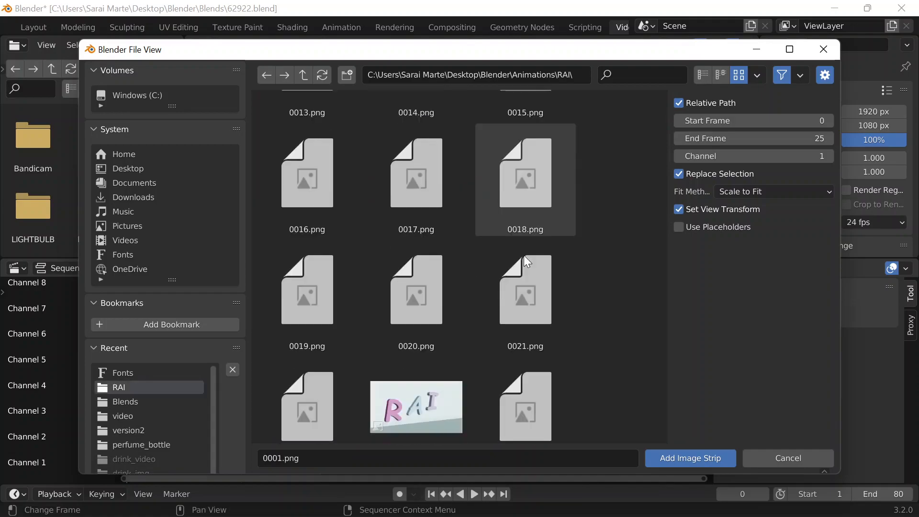
{"action": "scroll", "coordinate": [507, 317], "scroll_direction": "down", "scroll_amount": 9}
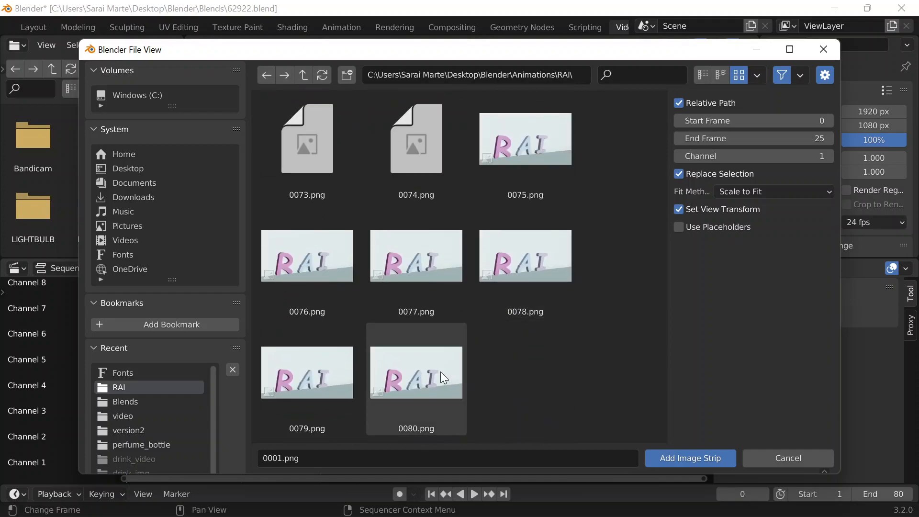
{"action": "left_click", "coordinate": [440, 372], "text": "shift"}
{"action": "scroll", "coordinate": [608, 402], "scroll_direction": "down", "scroll_amount": 5}
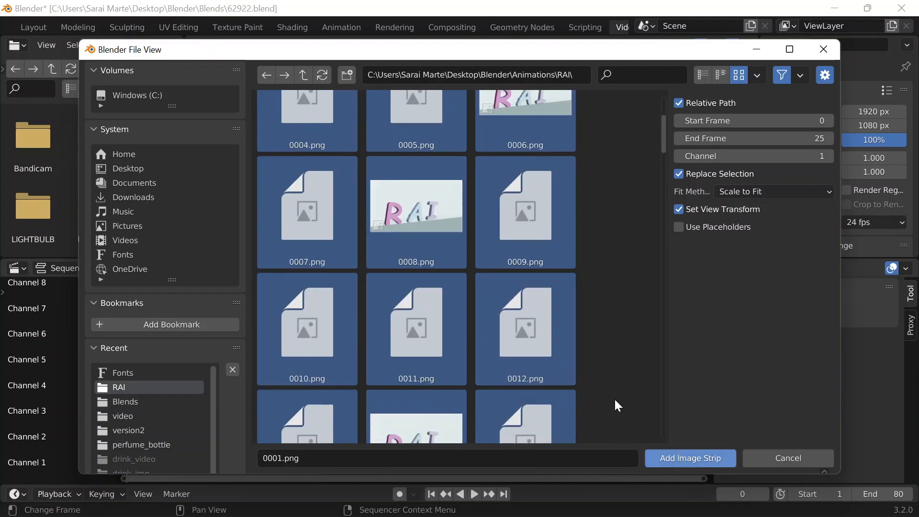
{"action": "left_click", "coordinate": [679, 460]}
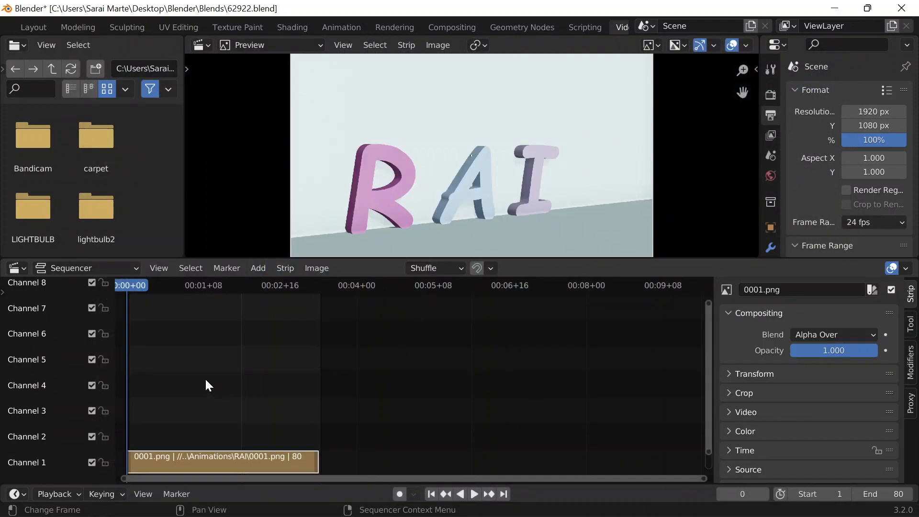
{"action": "left_click_drag", "start_coordinate": [145, 297], "coordinate": [121, 297]}
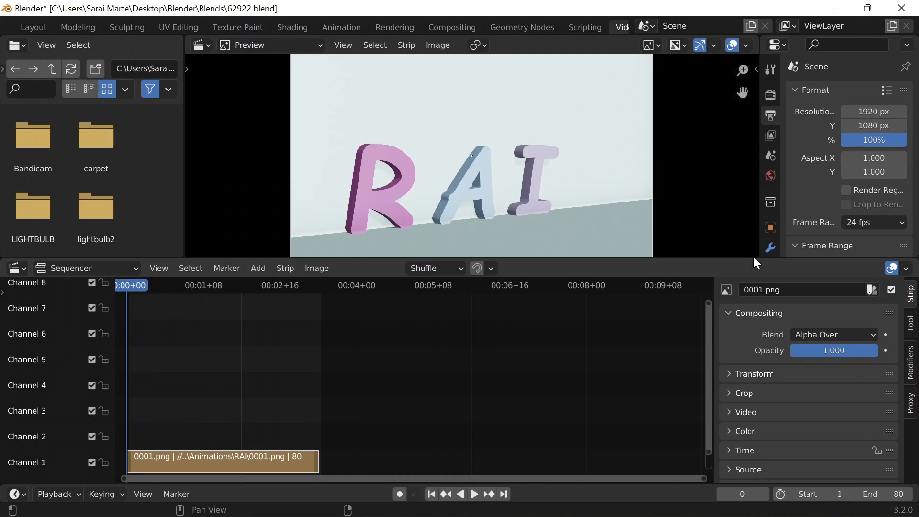
Check the scene's output resolution and frame range in the Layout workspace, and return to Video Editing.
{"action": "scroll", "coordinate": [814, 340], "scroll_direction": "down", "scroll_amount": 1}
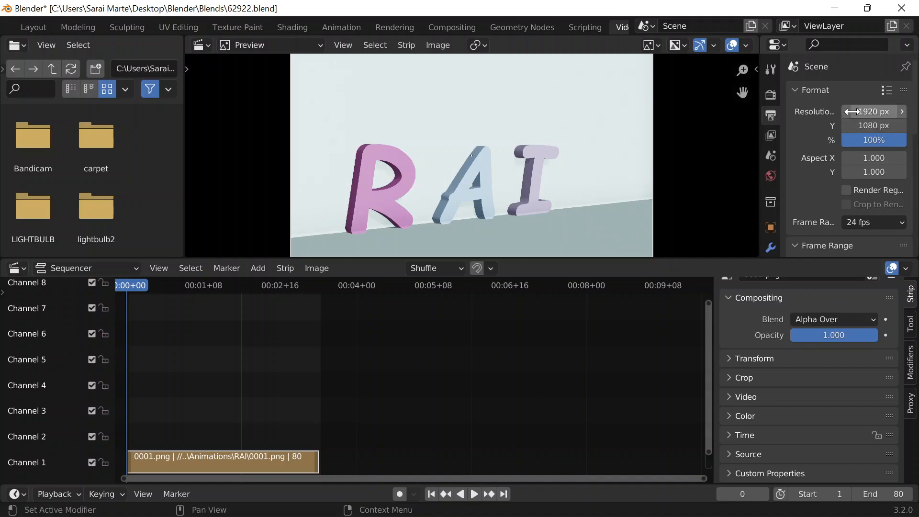
{"action": "left_click", "coordinate": [41, 30]}
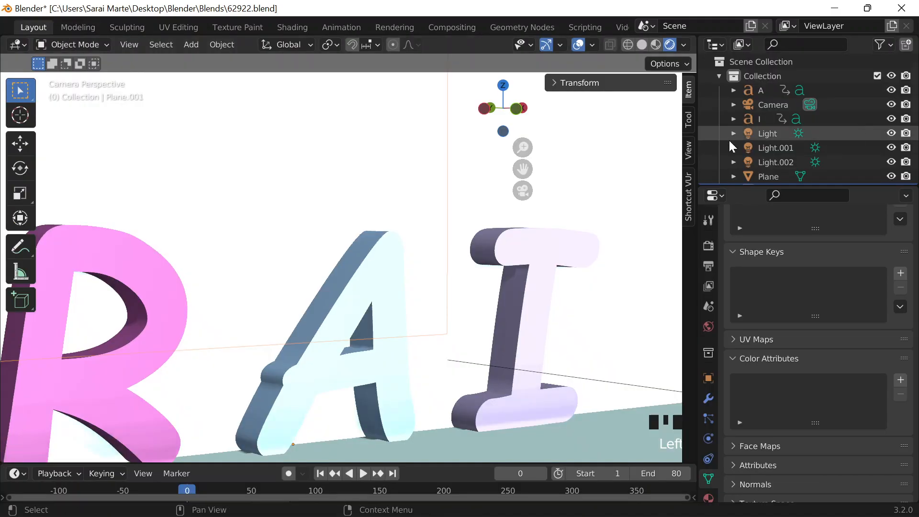
{"action": "left_click", "coordinate": [709, 265]}
{"action": "scroll", "coordinate": [825, 252], "scroll_direction": "up", "scroll_amount": 3}
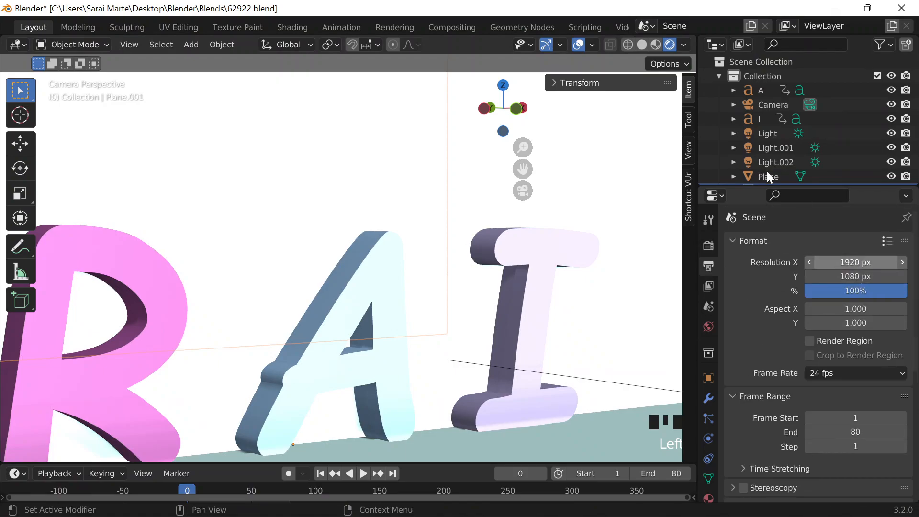
{"action": "scroll", "coordinate": [498, 30], "scroll_direction": "down", "scroll_amount": 3}
{"action": "left_click", "coordinate": [576, 27]}
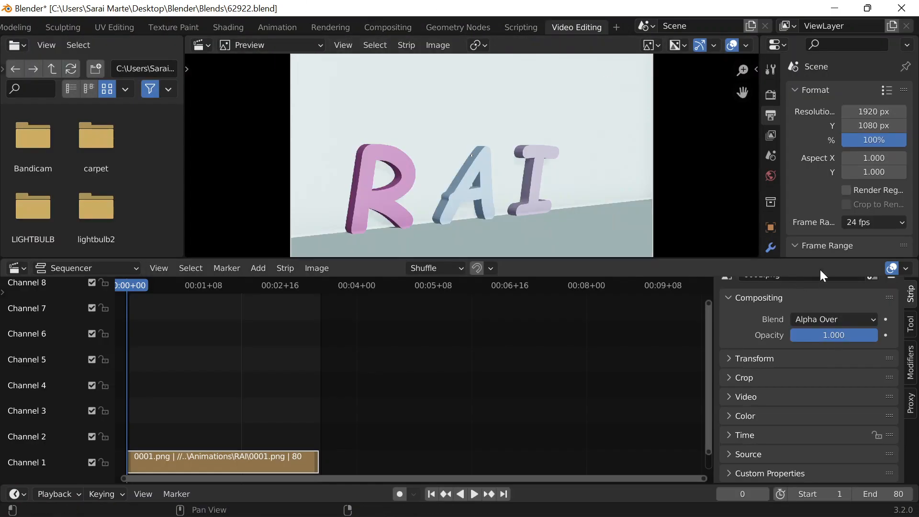
Create a folder named video inside the RAI folder and set it as the render output path.
{"action": "scroll", "coordinate": [837, 197], "scroll_direction": "down", "scroll_amount": 9}
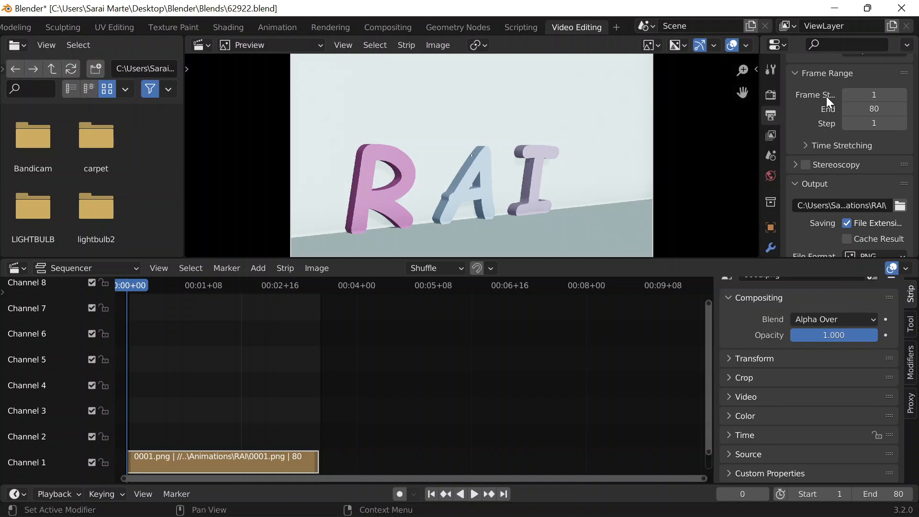
{"action": "scroll", "coordinate": [868, 174], "scroll_direction": "down", "scroll_amount": 3}
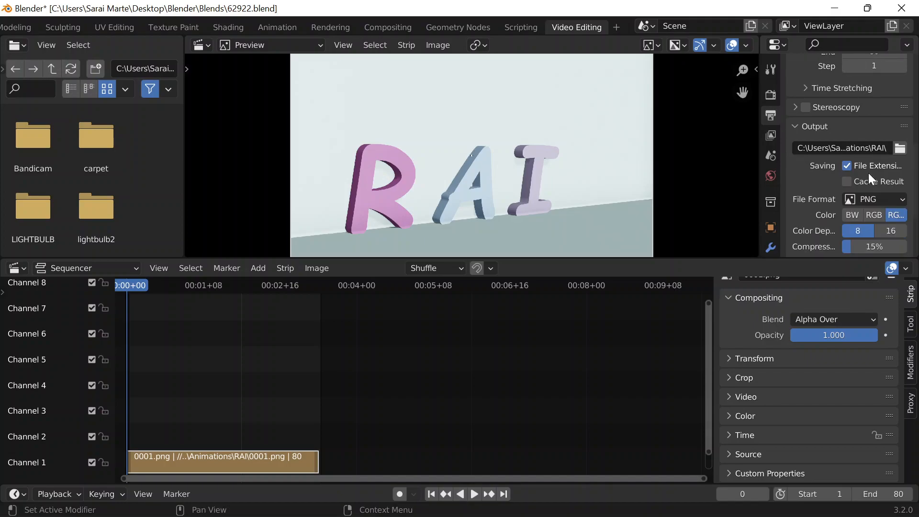
{"action": "left_click", "coordinate": [900, 148]}
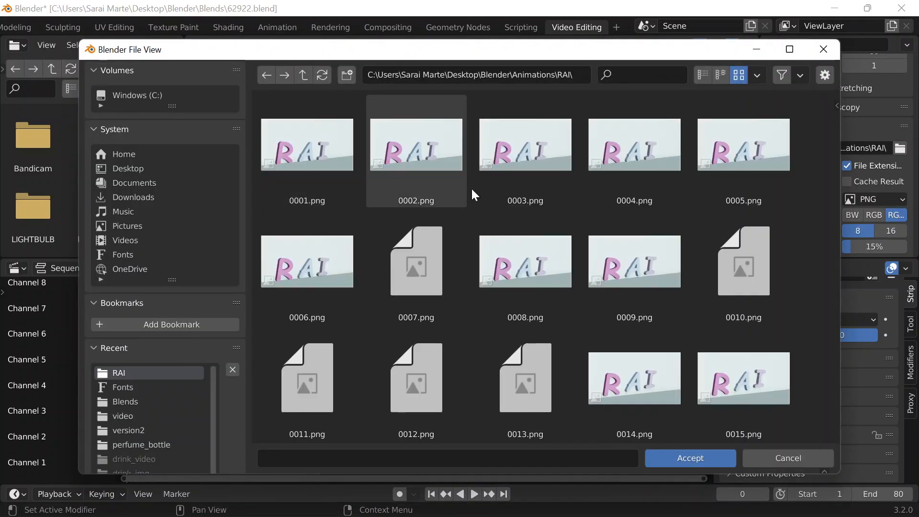
{"action": "left_click", "coordinate": [347, 75]}
{"action": "type", "text": "video"}
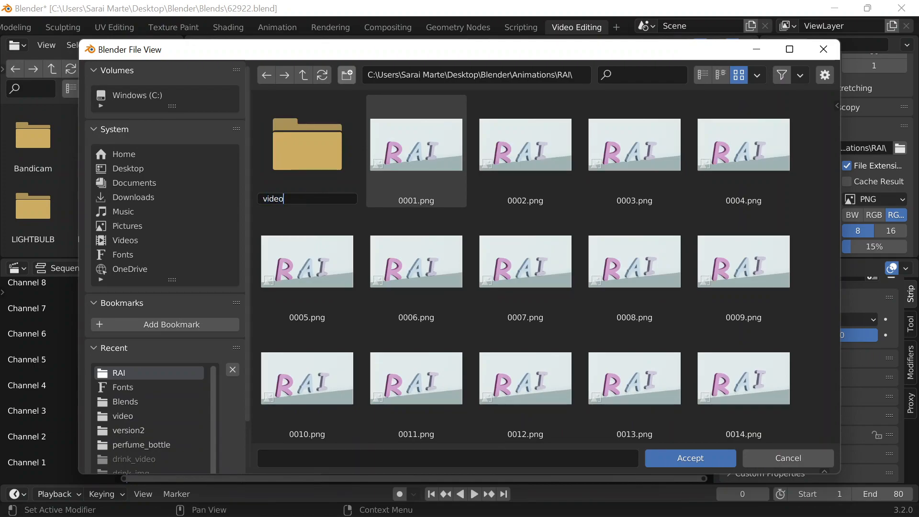
{"action": "left_click", "coordinate": [289, 154]}
{"action": "double_click", "coordinate": [289, 154]}
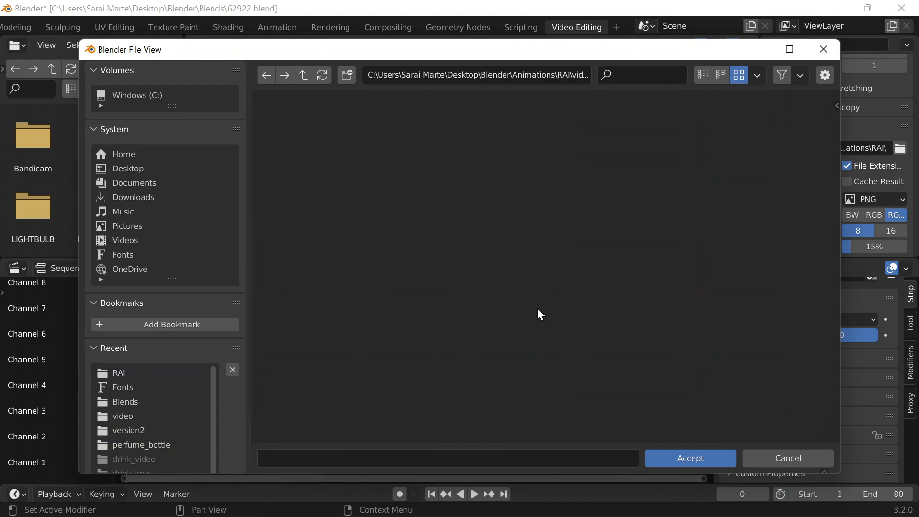
{"action": "left_click", "coordinate": [684, 458]}
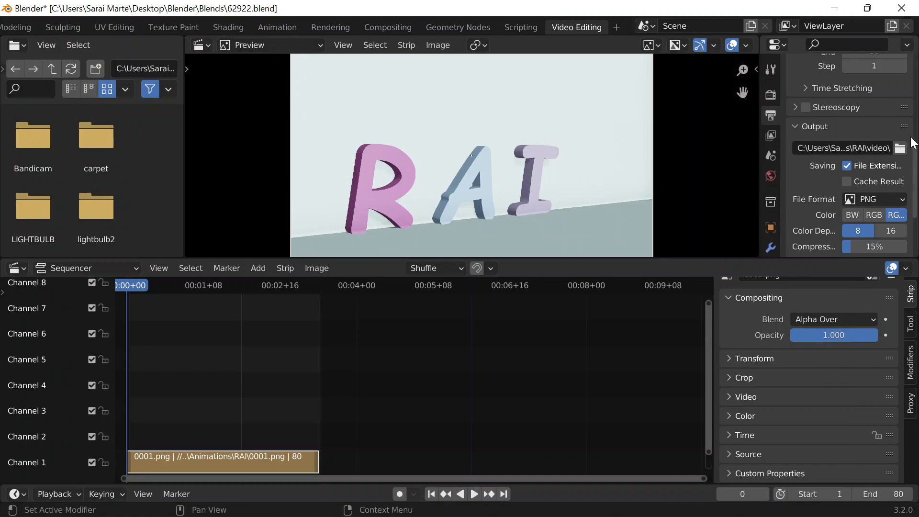
Set the output file format to FFmpeg Video with an MPEG-4 container.
{"action": "scroll", "coordinate": [874, 201], "scroll_direction": "down", "scroll_amount": 5}
{"action": "left_click", "coordinate": [857, 107]}
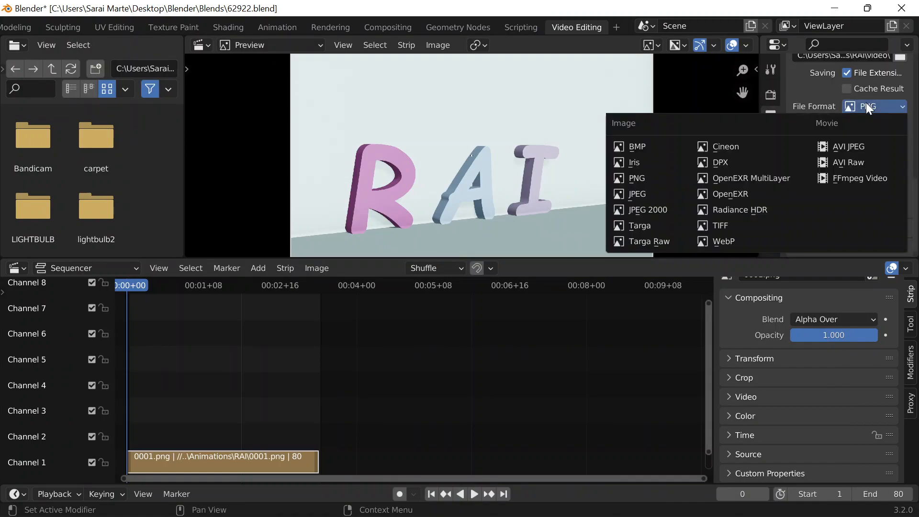
{"action": "left_click", "coordinate": [850, 179]}
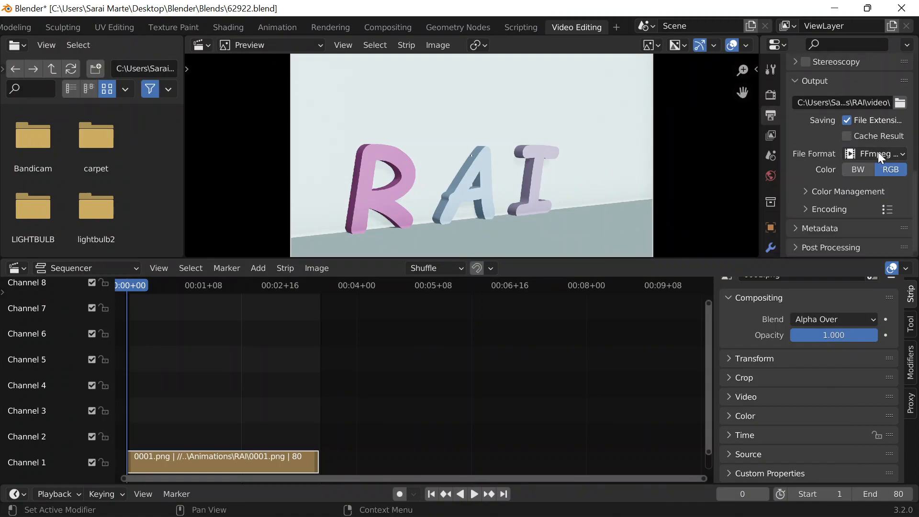
{"action": "left_click", "coordinate": [820, 209]}
{"action": "scroll", "coordinate": [811, 192], "scroll_direction": "down", "scroll_amount": 7}
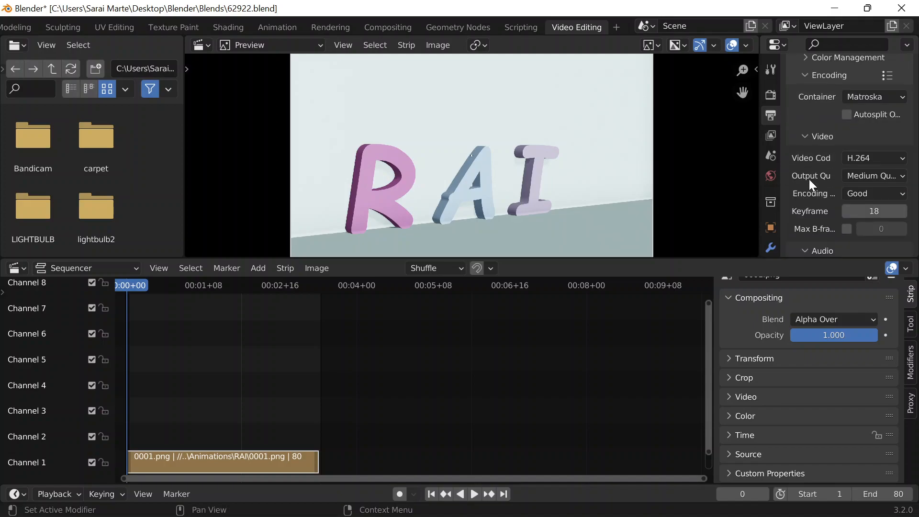
{"action": "left_click", "coordinate": [876, 98]}
{"action": "left_click", "coordinate": [848, 144]}
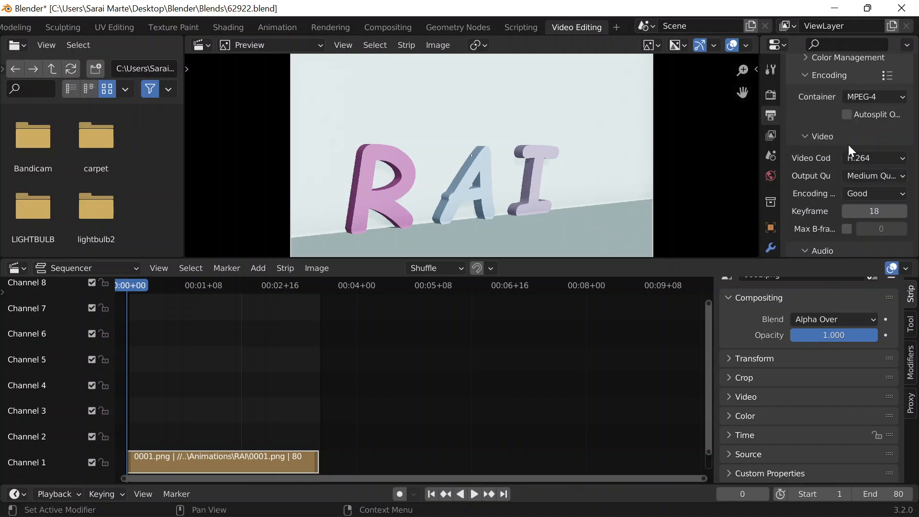
Set the video output quality to High Quality and save the project file.
{"action": "left_click", "coordinate": [862, 174]}
{"action": "left_click", "coordinate": [819, 239]}
{"action": "scroll", "coordinate": [817, 174], "scroll_direction": "down", "scroll_amount": 1}
{"action": "scroll", "coordinate": [817, 174], "scroll_direction": "down", "scroll_amount": 3}
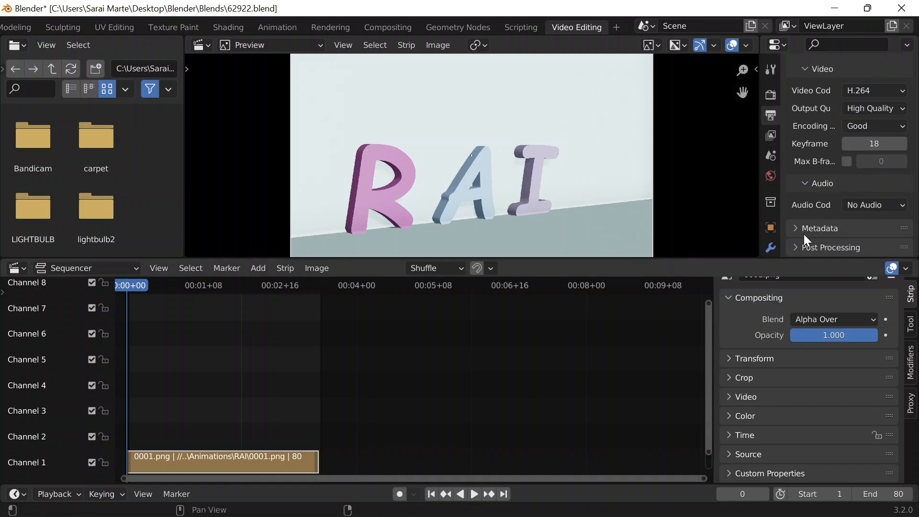
{"action": "key", "text": "ctrl+s"}
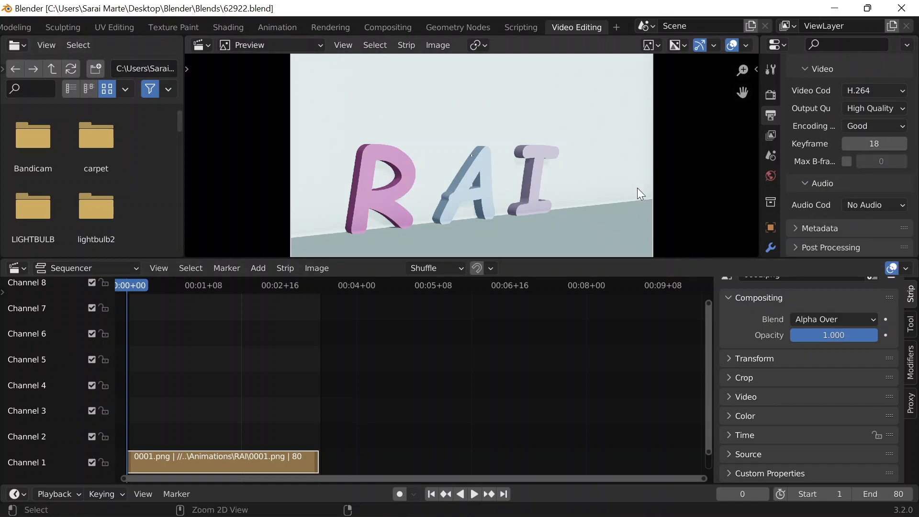
Render the sequenced frames as a video animation.
{"action": "scroll", "coordinate": [113, 26], "scroll_direction": "up", "scroll_amount": 8}
{"action": "left_click", "coordinate": [113, 23]}
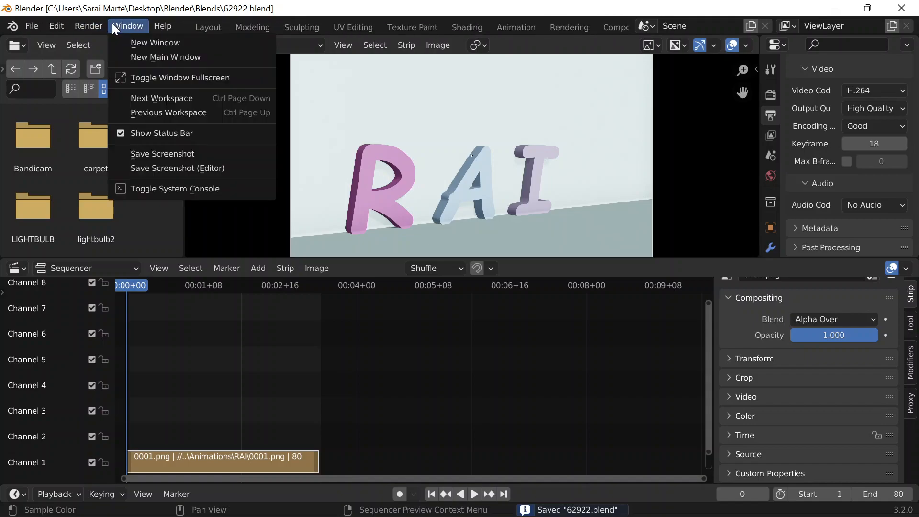
{"action": "left_click", "coordinate": [99, 22]}
{"action": "left_click", "coordinate": [99, 22]}
{"action": "left_click", "coordinate": [111, 57]}
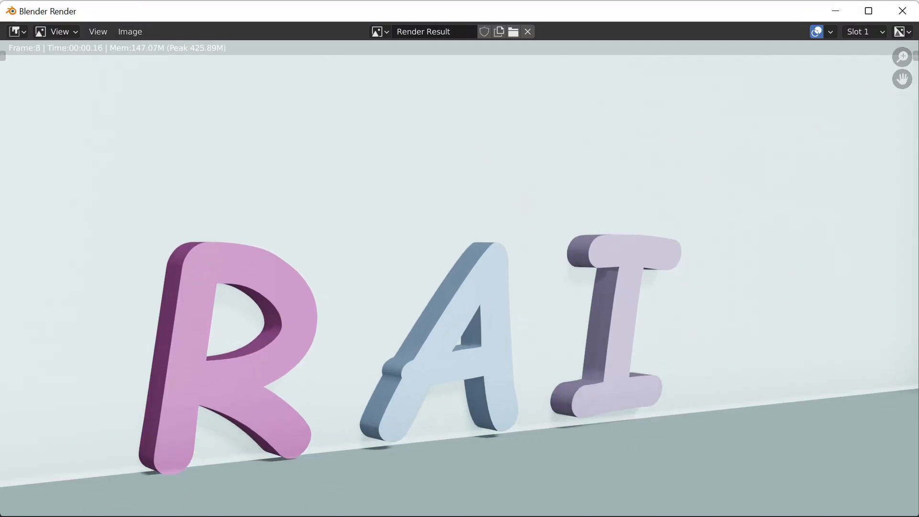
{"action": "mouse_move", "coordinate": [484, 515]}
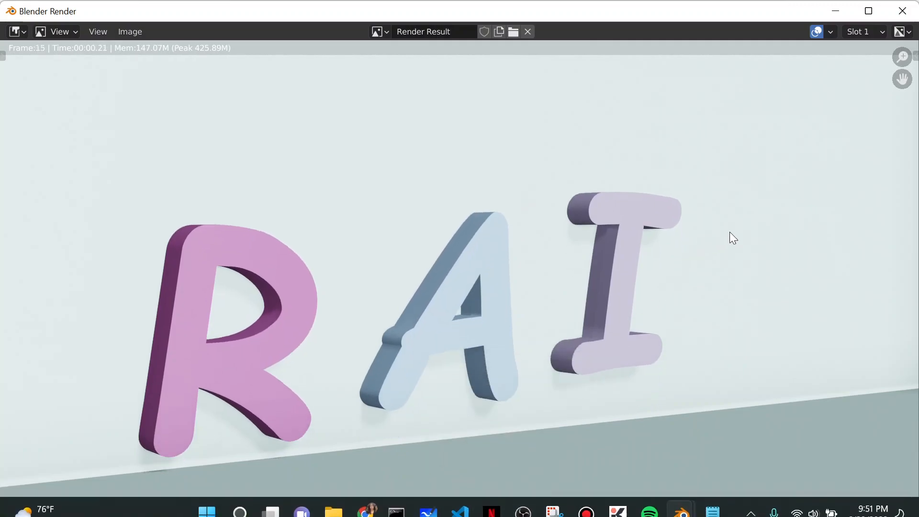